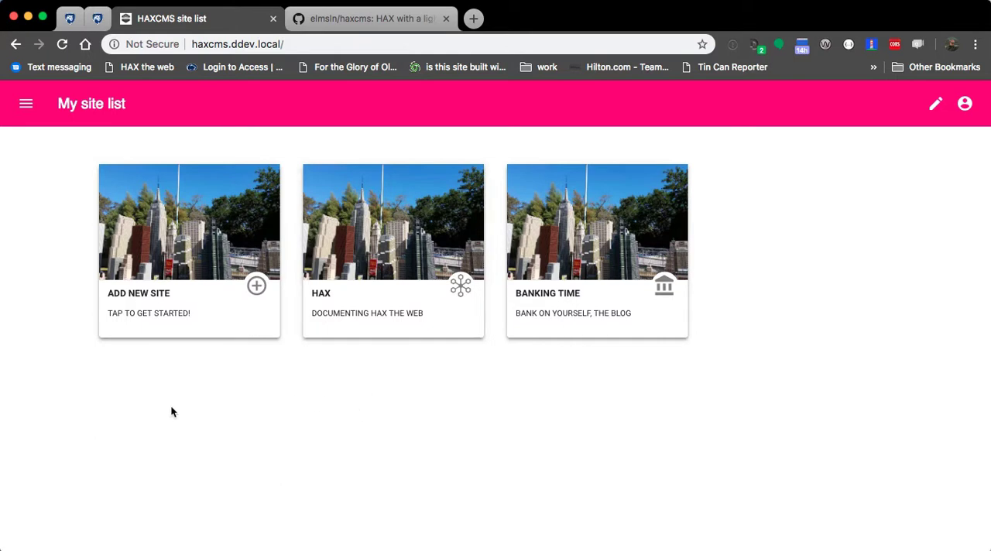
Step: Start a new site titled ELMSLN with the description "a blog about elms stuff"
{"action": "left_click", "coordinate": [131, 261]}
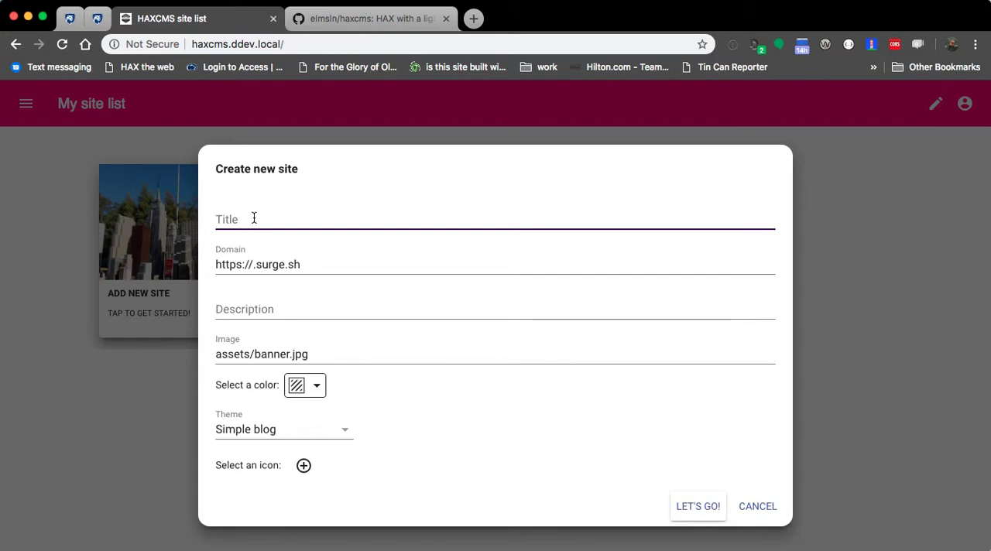
{"action": "type", "text": "ELMSLN"}
{"action": "key", "text": "BackSpace"}
{"action": "key", "text": "BackSpace"}
{"action": "type", "text": ":LMN"}
{"action": "key", "text": "BackSpace"}
{"action": "key", "text": "BackSpace"}
{"action": "key", "text": "BackSpace"}
{"action": "key", "text": "BackSpace"}
{"action": "type", "text": "LN"}
{"action": "left_click", "coordinate": [319, 312]}
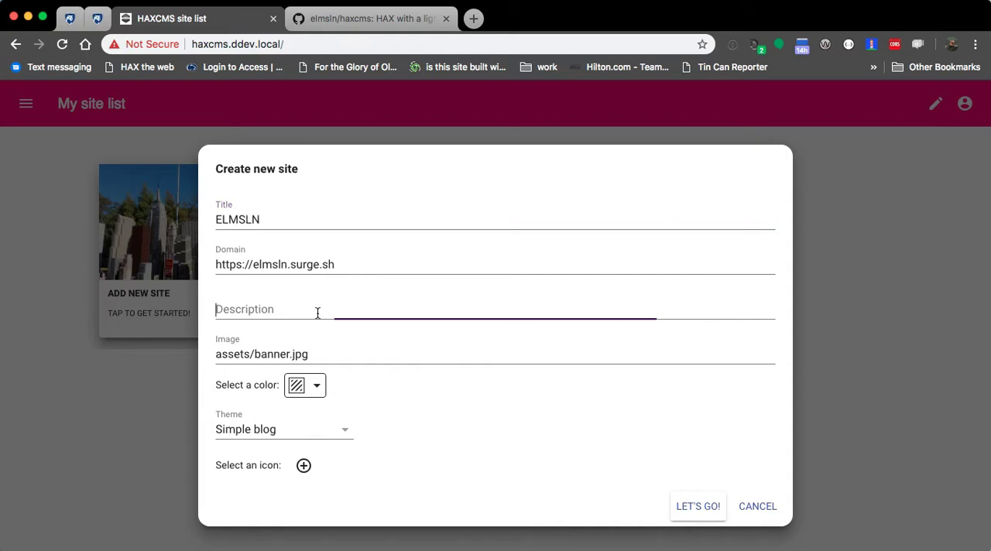
{"action": "type", "text": "a blog about elms stuff"}
Step: Choose the network icon, keep the Simple blog theme, and create the site
{"action": "left_click", "coordinate": [303, 466]}
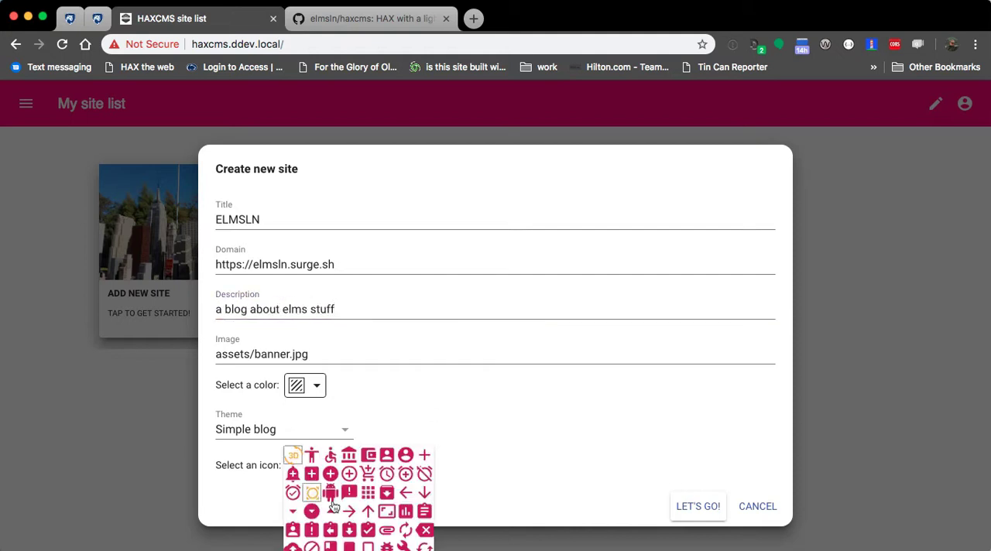
{"action": "scroll", "coordinate": [364, 511], "scroll_direction": "up", "scroll_amount": 10}
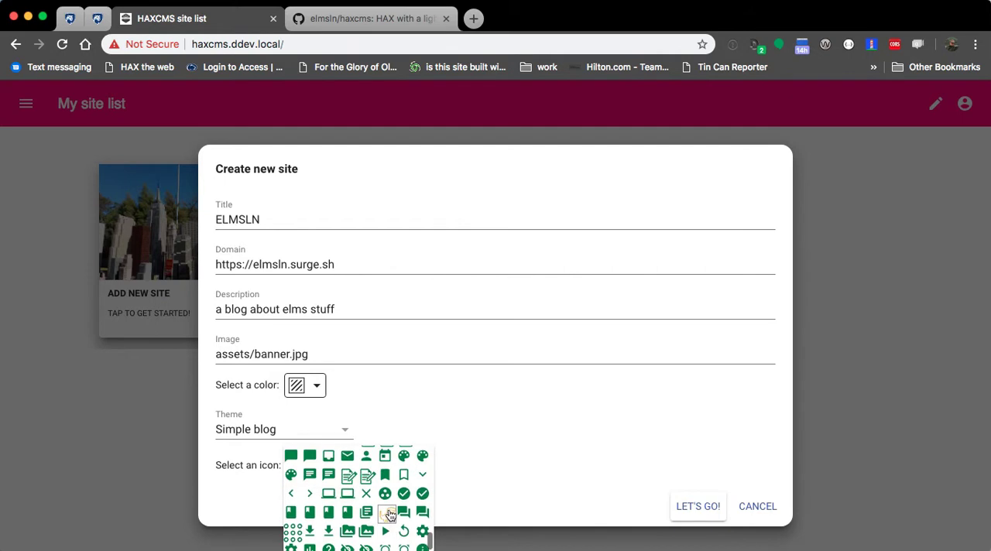
{"action": "left_click", "coordinate": [367, 476]}
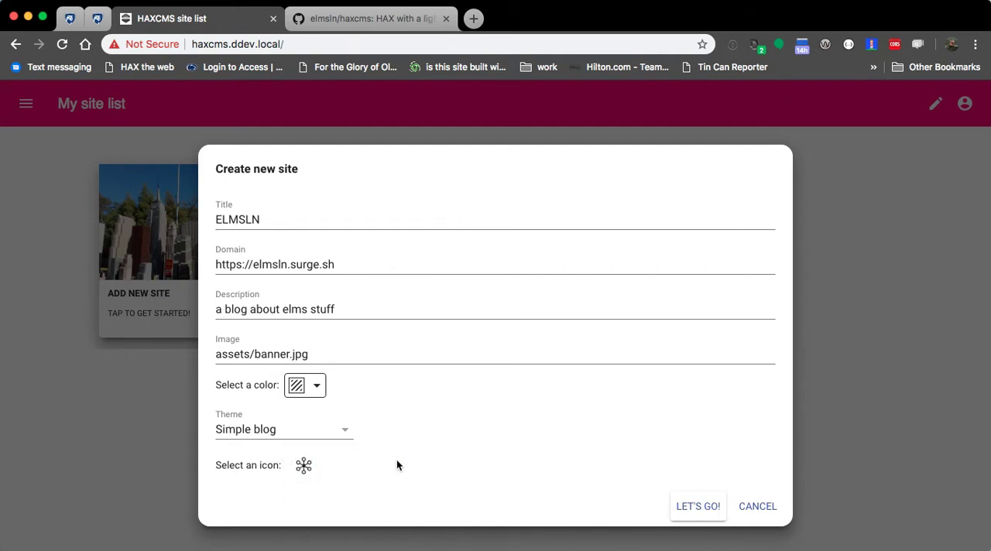
{"action": "left_click", "coordinate": [271, 431]}
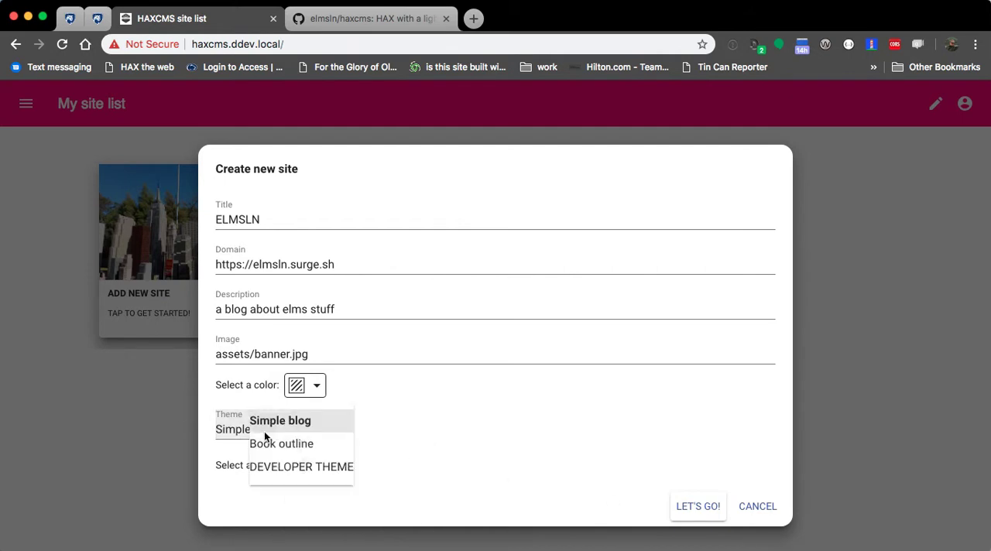
{"action": "left_click", "coordinate": [512, 463]}
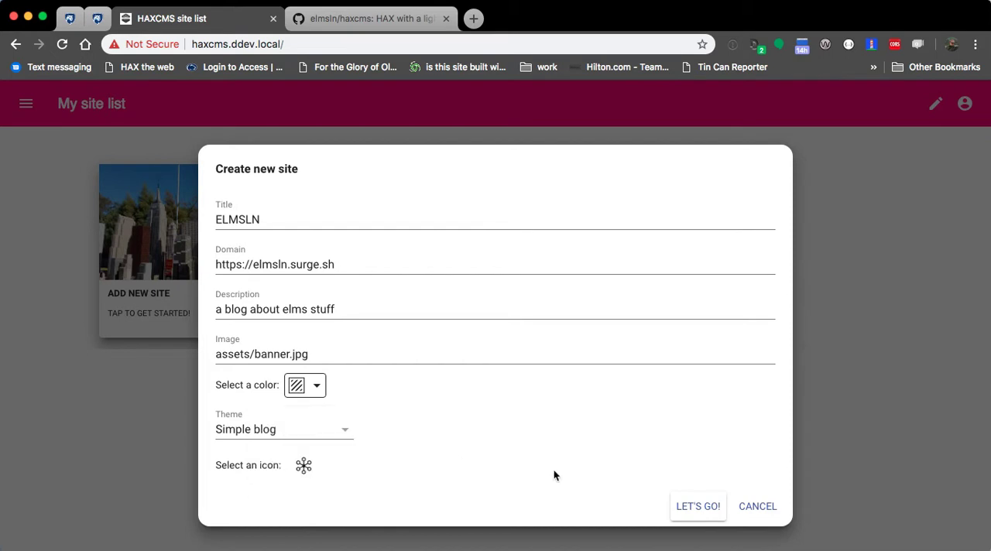
{"action": "left_click", "coordinate": [689, 507]}
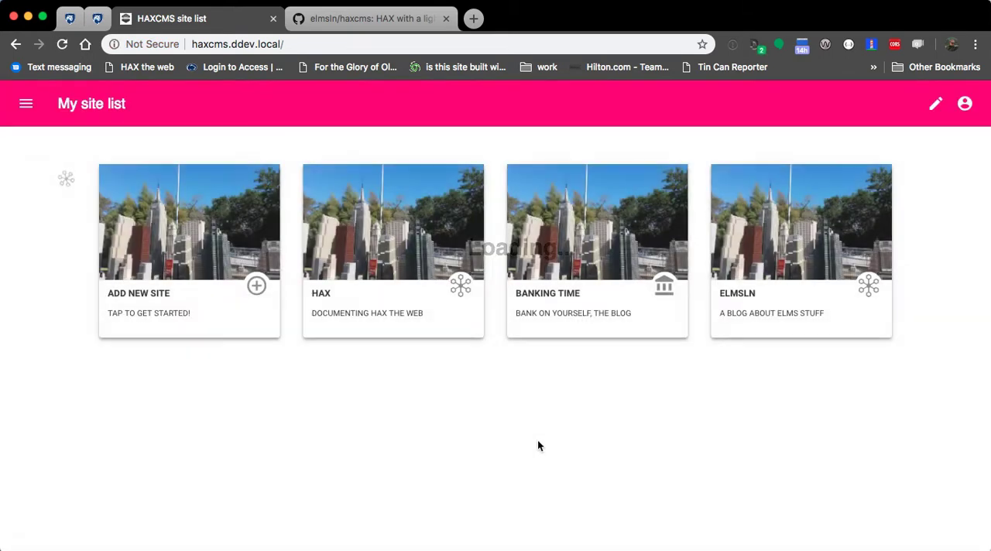
Step: Switch to Finder, open sites.json from the _config folder in the code editor, and examine the ELMSLN site entry
{"action": "key", "text": "super+Tab"}
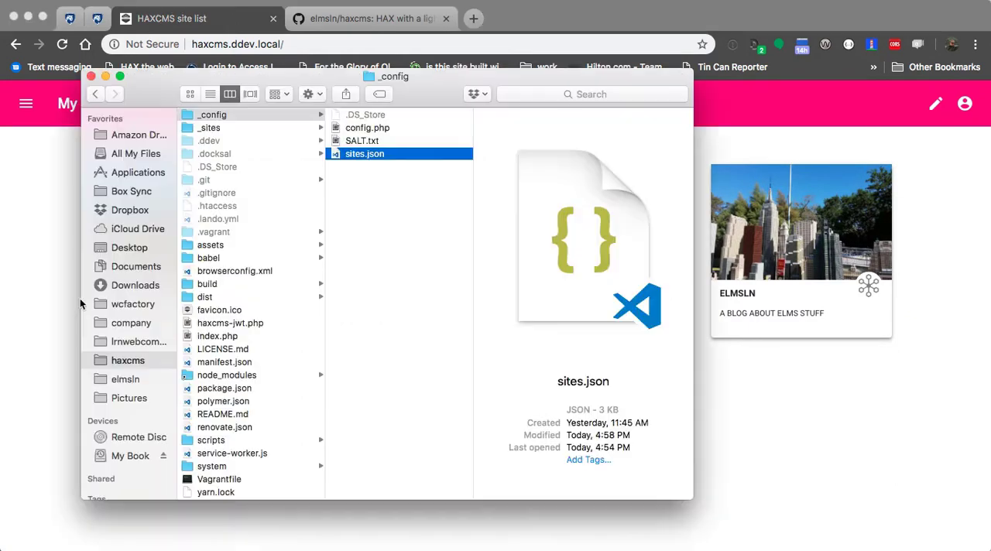
{"action": "left_click", "coordinate": [418, 245]}
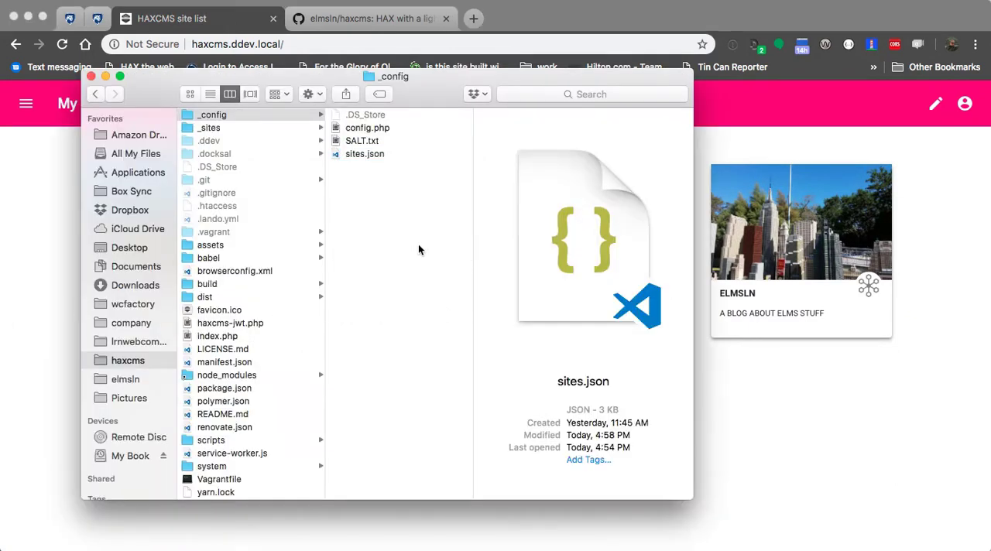
{"action": "left_click", "coordinate": [355, 129]}
{"action": "left_click", "coordinate": [347, 154]}
{"action": "double_click", "coordinate": [347, 154]}
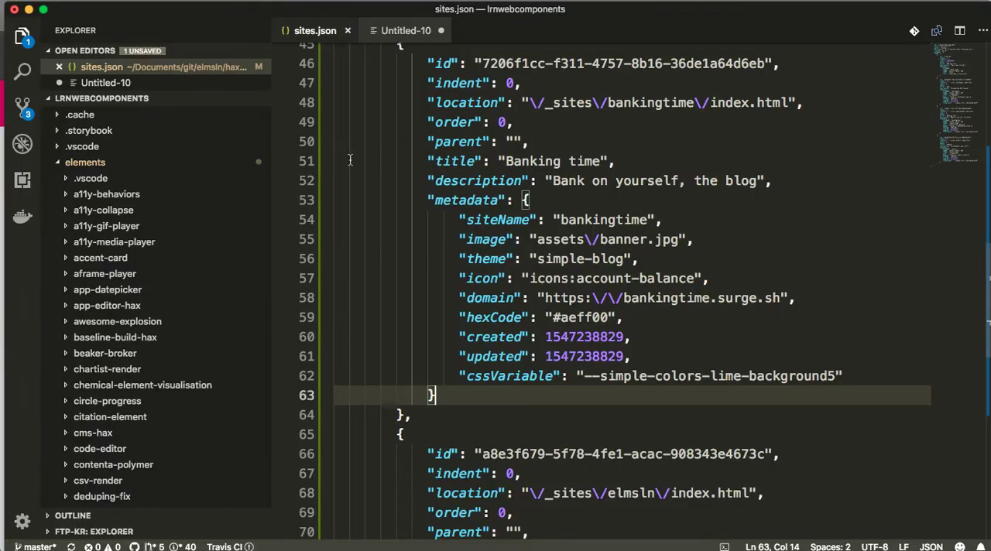
{"action": "scroll", "coordinate": [527, 226], "scroll_direction": "down", "scroll_amount": 10}
{"action": "scroll", "coordinate": [525, 230], "scroll_direction": "up", "scroll_amount": 4}
{"action": "scroll", "coordinate": [480, 239], "scroll_direction": "up", "scroll_amount": 3}
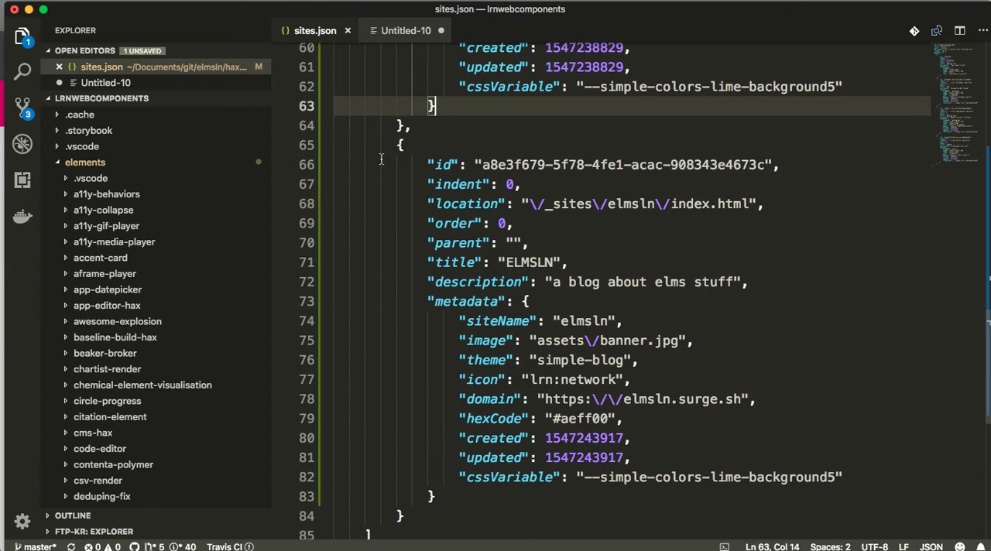
{"action": "left_click", "coordinate": [576, 263]}
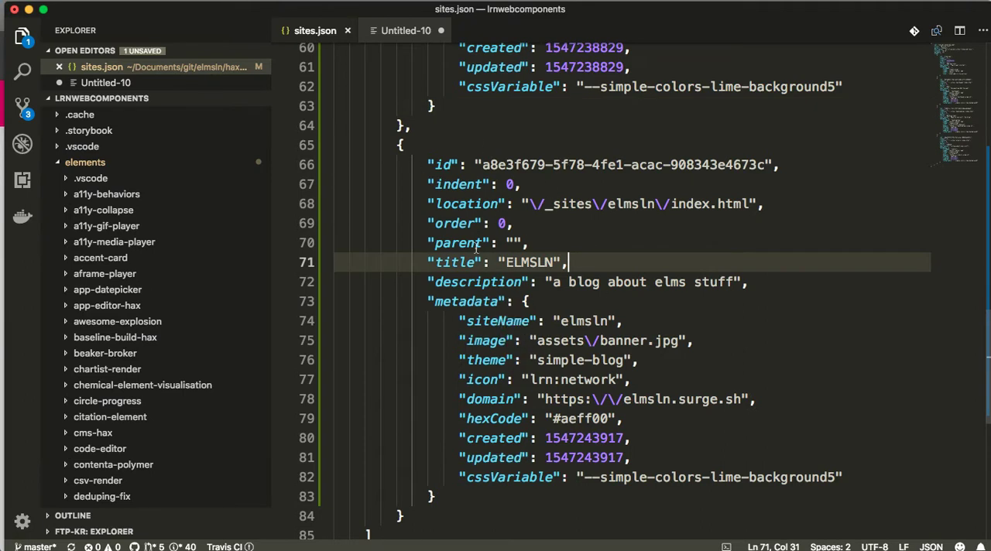
Step: Return to Finder and inspect the elmsln folder inside _sites, including its pages and files subfolders
{"action": "key", "text": "super+Tab"}
{"action": "left_click", "coordinate": [391, 344]}
{"action": "key", "text": "Down"}
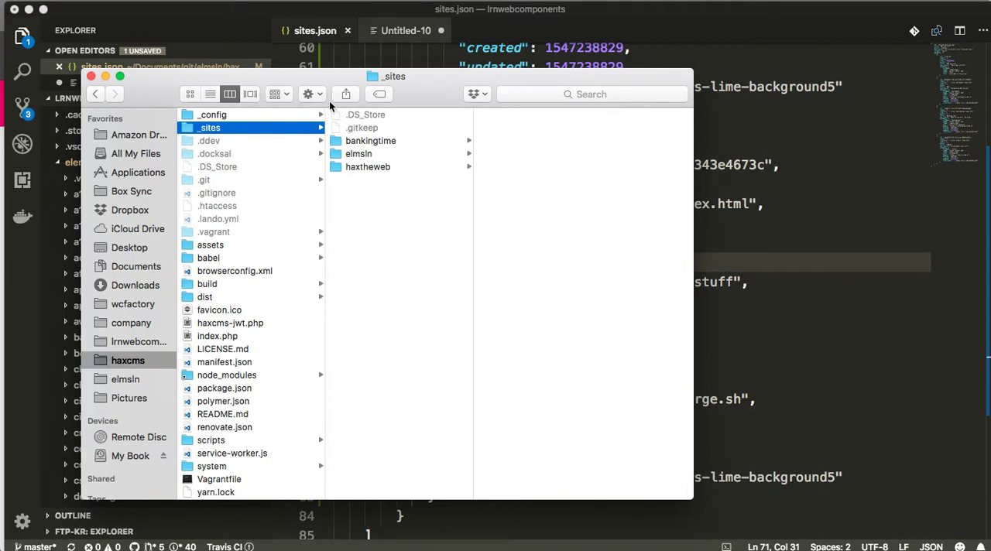
{"action": "left_click", "coordinate": [329, 154]}
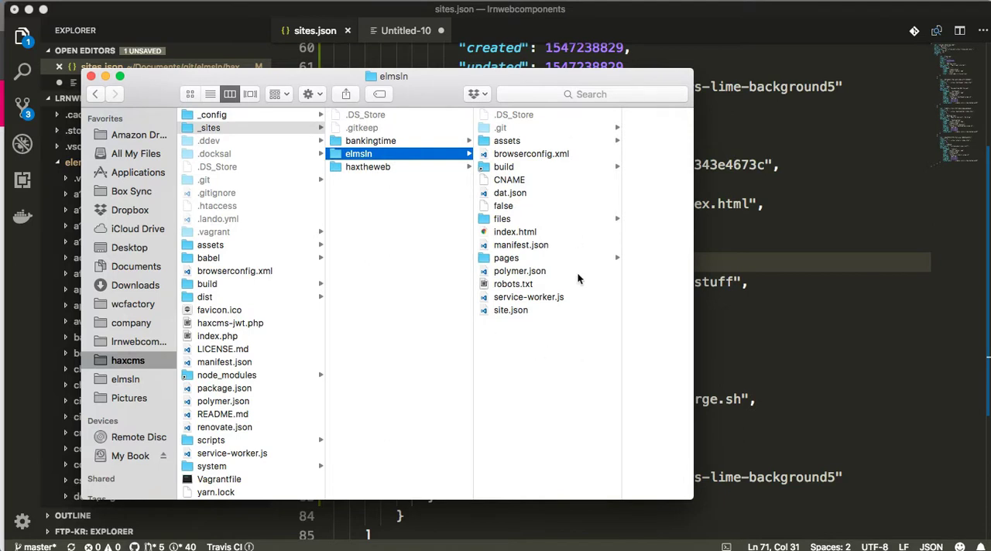
{"action": "left_click", "coordinate": [534, 259]}
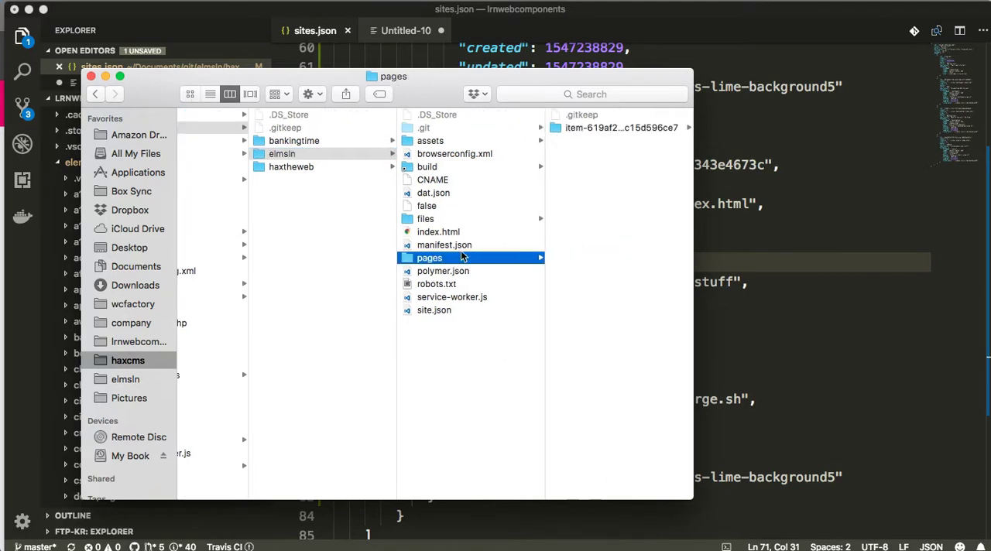
{"action": "left_click", "coordinate": [440, 220]}
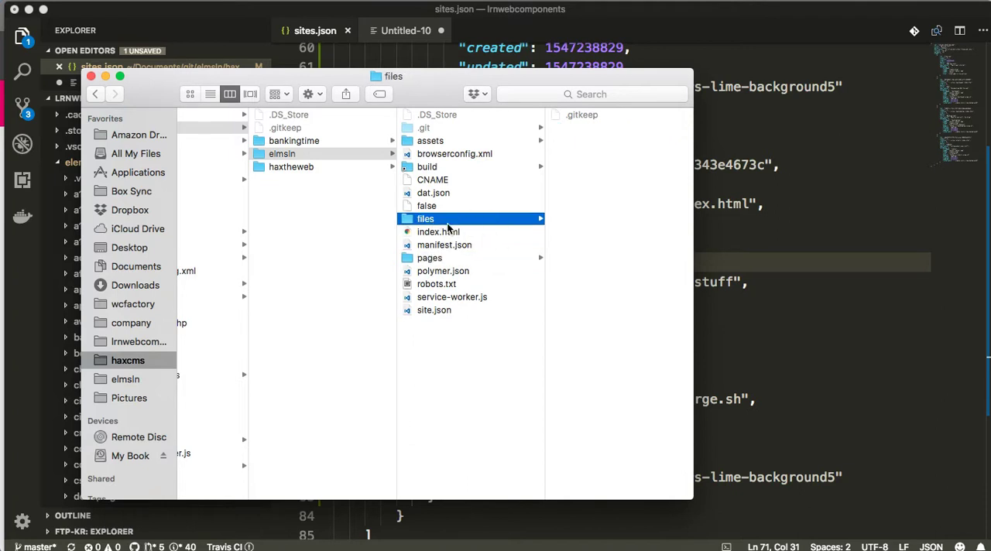
Step: Open the elmsln site's index.html in the code editor and examine the haxcms-site-builder tag and its file attribute
{"action": "left_click", "coordinate": [445, 233]}
{"action": "double_click", "coordinate": [444, 233]}
{"action": "scroll", "coordinate": [510, 241], "scroll_direction": "down", "scroll_amount": 10}
{"action": "scroll", "coordinate": [510, 241], "scroll_direction": "up", "scroll_amount": 2}
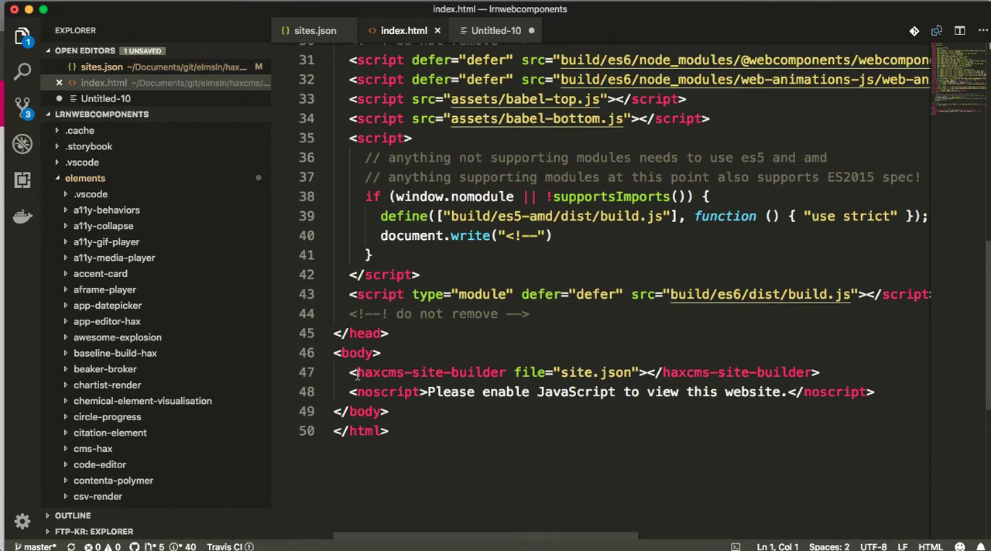
{"action": "left_click", "coordinate": [356, 374]}
{"action": "left_click_drag", "start_coordinate": [357, 373], "coordinate": [515, 374]}
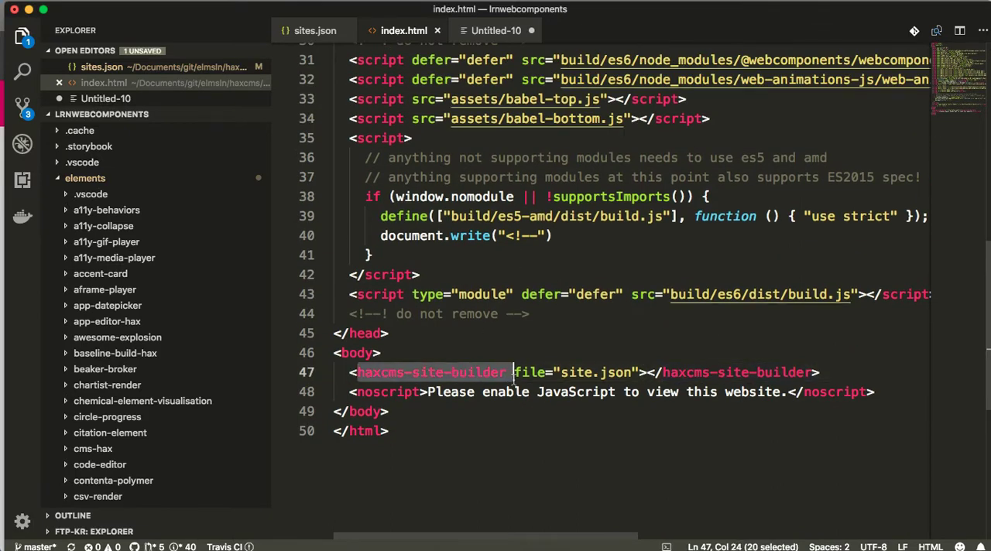
{"action": "left_click", "coordinate": [515, 375]}
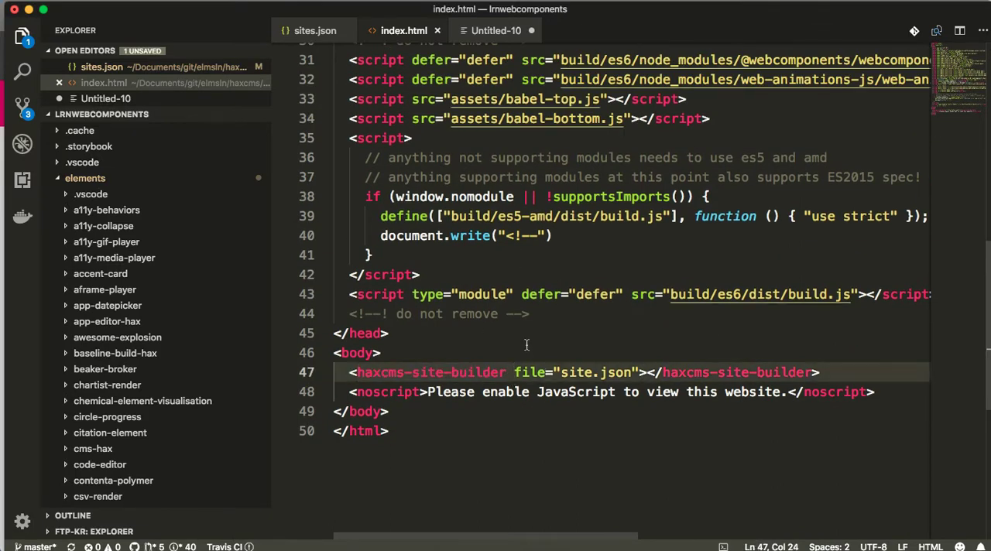
{"action": "left_click", "coordinate": [566, 373]}
Step: Open the elmsln site's site.json from Finder, review its metadata and items, and close the file
{"action": "key", "text": "super+Tab"}
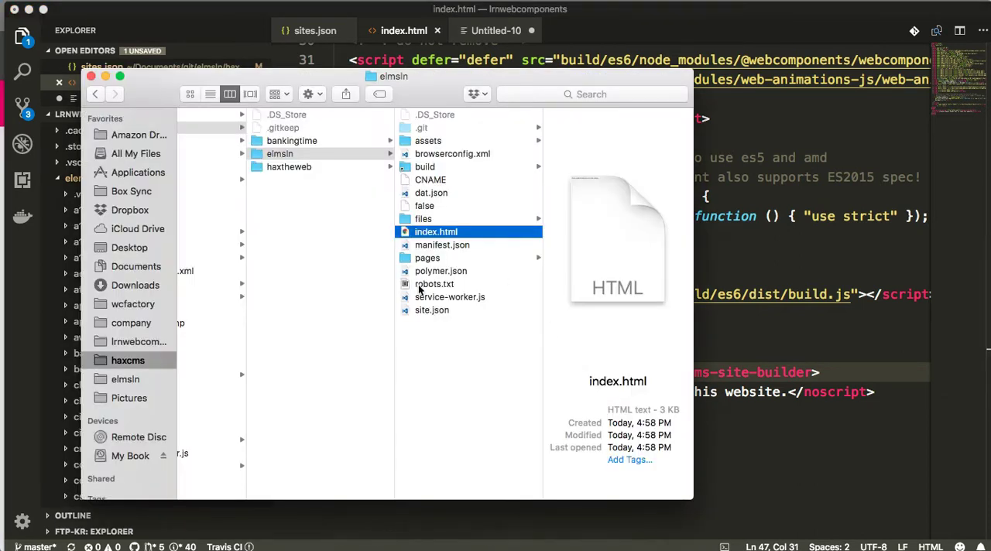
{"action": "double_click", "coordinate": [405, 310]}
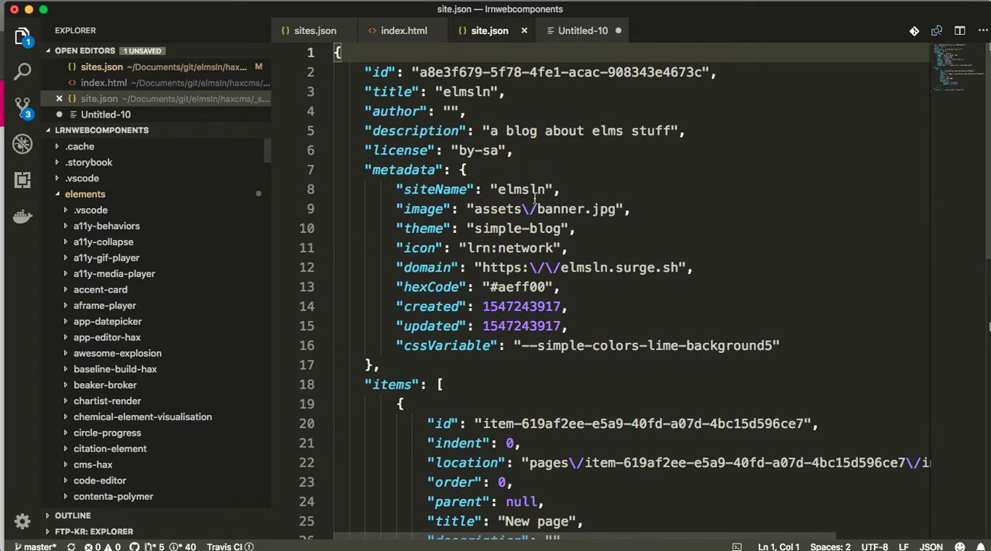
{"action": "left_click", "coordinate": [576, 156]}
{"action": "scroll", "coordinate": [542, 193], "scroll_direction": "down", "scroll_amount": 4}
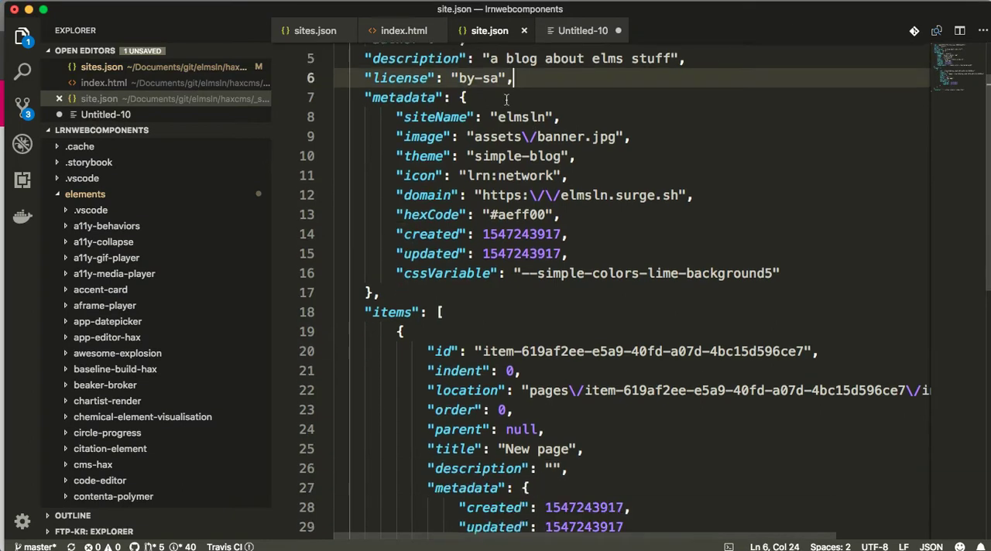
{"action": "scroll", "coordinate": [515, 226], "scroll_direction": "down", "scroll_amount": 4}
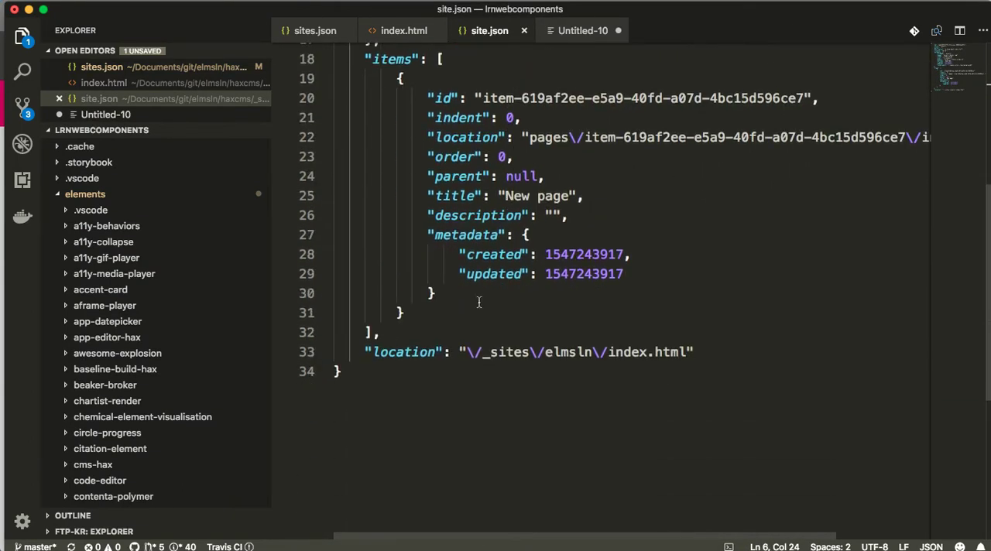
{"action": "scroll", "coordinate": [486, 299], "scroll_direction": "up", "scroll_amount": 3}
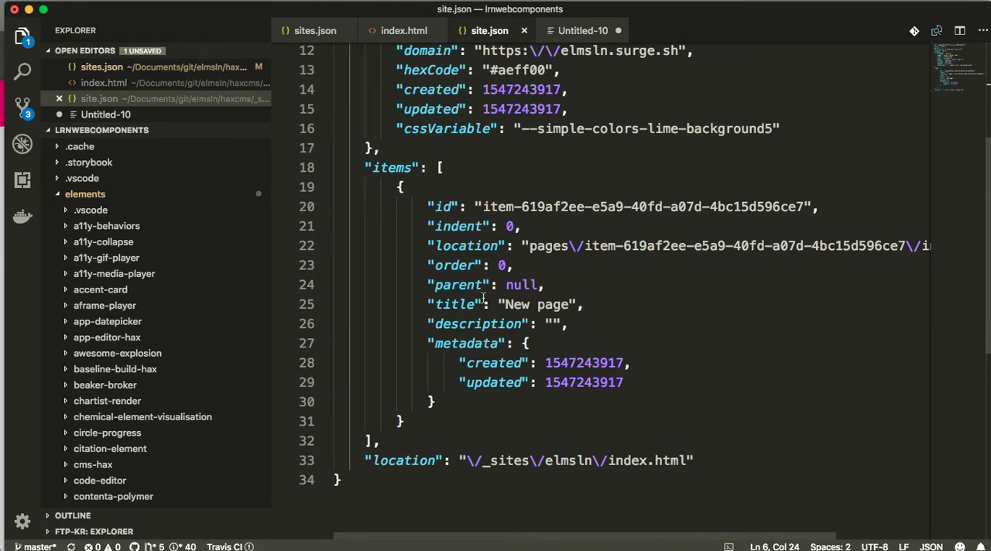
{"action": "left_click", "coordinate": [483, 395]}
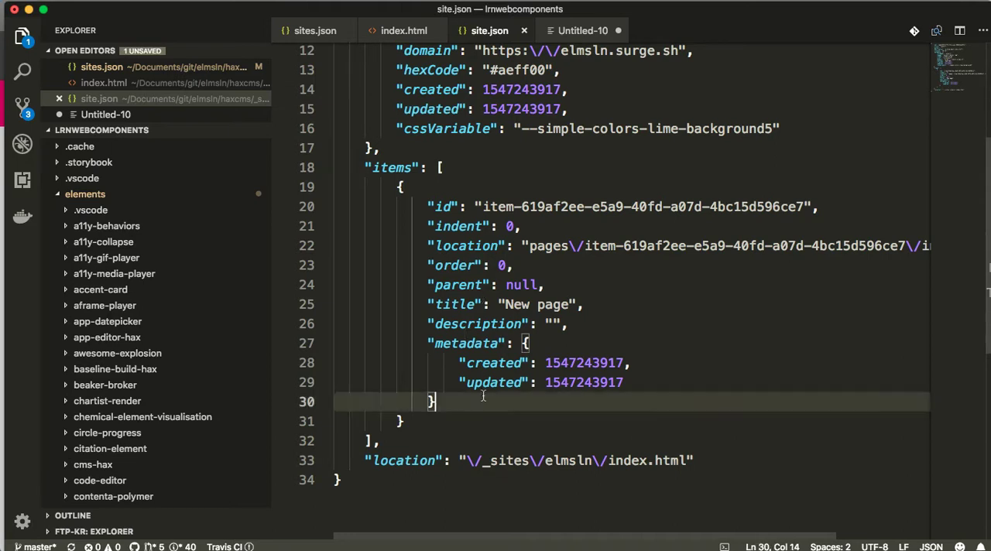
{"action": "left_click", "coordinate": [478, 416]}
{"action": "left_click", "coordinate": [488, 400]}
{"action": "left_click", "coordinate": [478, 416]}
{"action": "scroll", "coordinate": [464, 415], "scroll_direction": "up", "scroll_amount": 4}
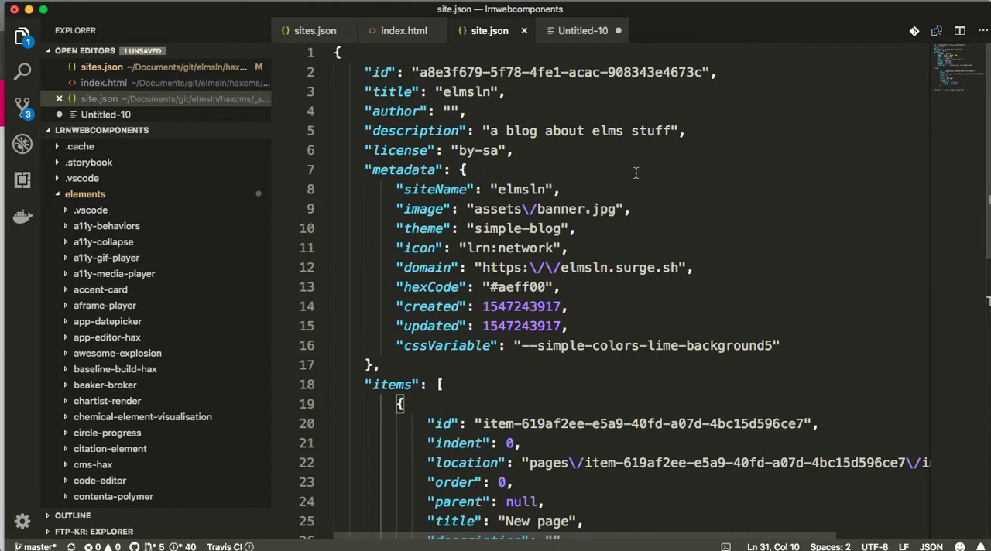
{"action": "key", "text": "super+w"}
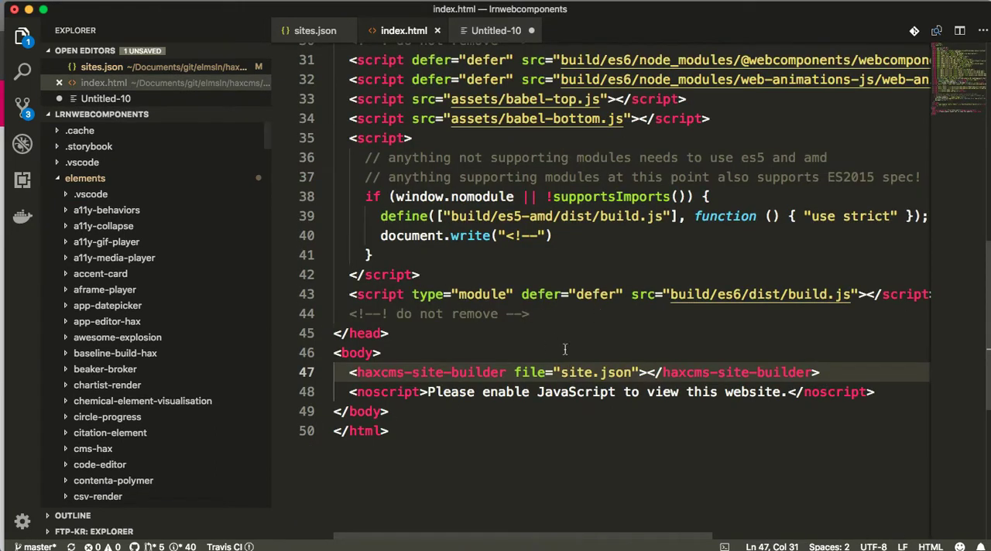
Step: Switch back to the browser and access the ELMSLN site from the site list
{"action": "left_click", "coordinate": [499, 348]}
{"action": "left_click", "coordinate": [502, 338]}
{"action": "key", "text": "super+Tab"}
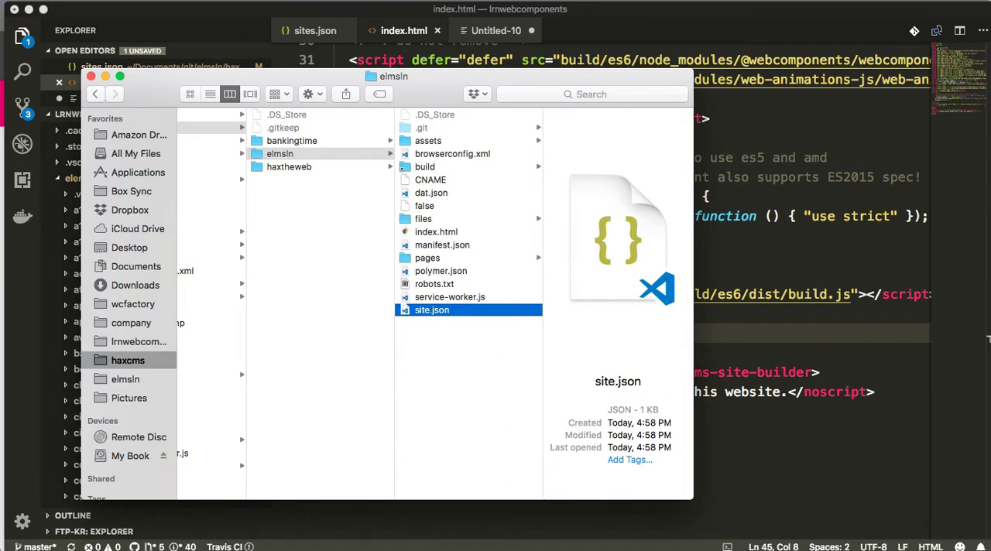
{"action": "key", "text": "super+Tab"}
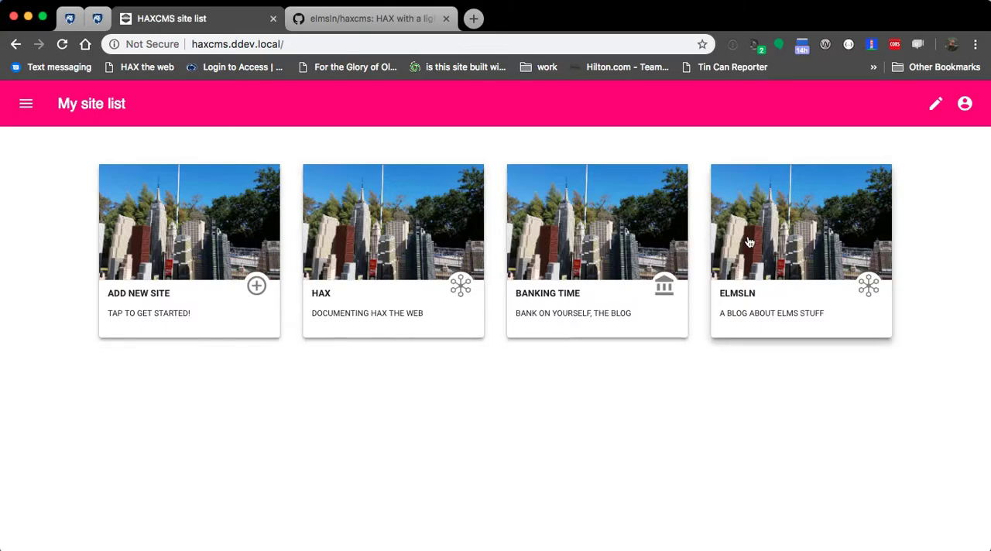
{"action": "left_click", "coordinate": [730, 240]}
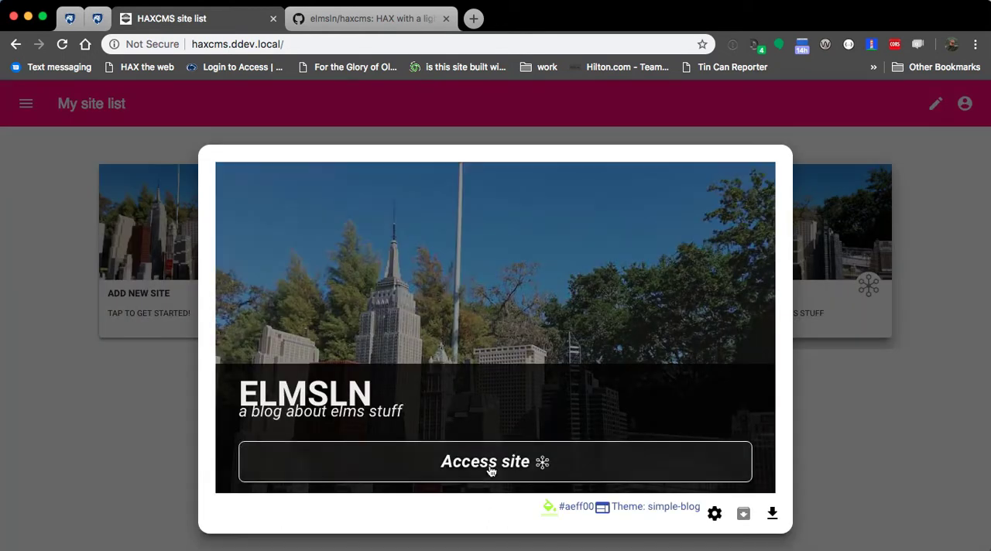
{"action": "left_click", "coordinate": [491, 463]}
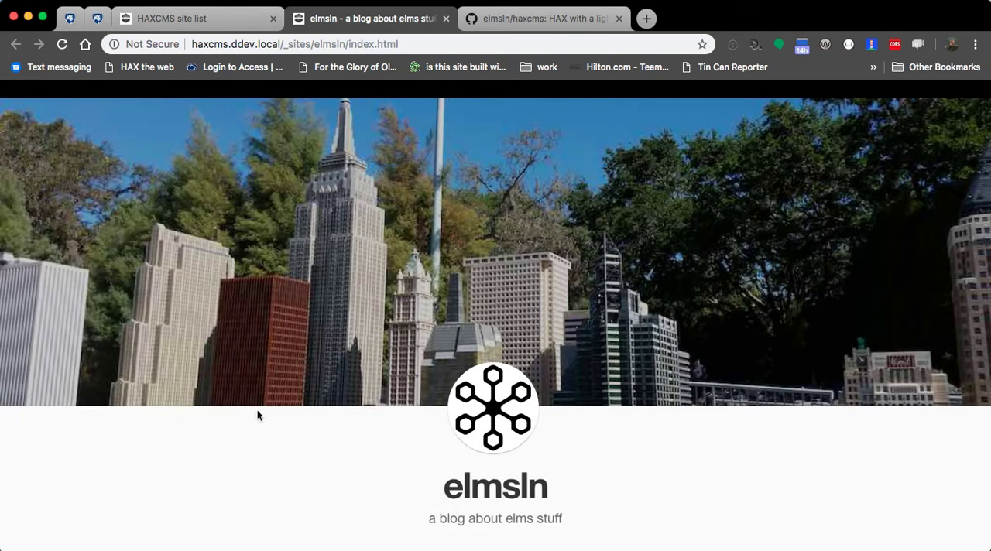
Step: Look over the elmsln blog's home page, from the banner to the New page post
{"action": "scroll", "coordinate": [496, 316], "scroll_direction": "down", "scroll_amount": 3}
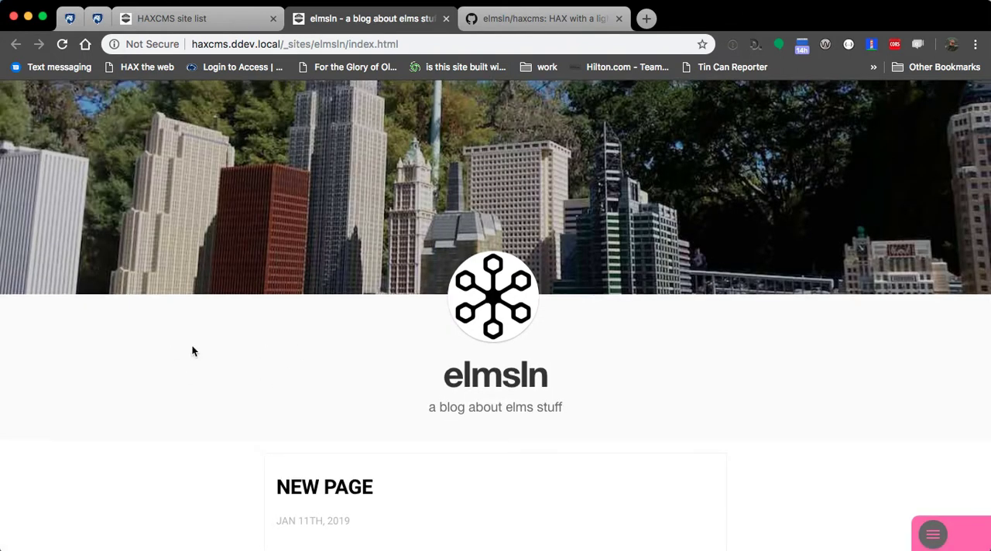
{"action": "scroll", "coordinate": [191, 349], "scroll_direction": "up", "scroll_amount": 3}
{"action": "scroll", "coordinate": [189, 352], "scroll_direction": "down", "scroll_amount": 3}
{"action": "scroll", "coordinate": [331, 325], "scroll_direction": "up", "scroll_amount": 1}
{"action": "scroll", "coordinate": [235, 343], "scroll_direction": "down", "scroll_amount": 1}
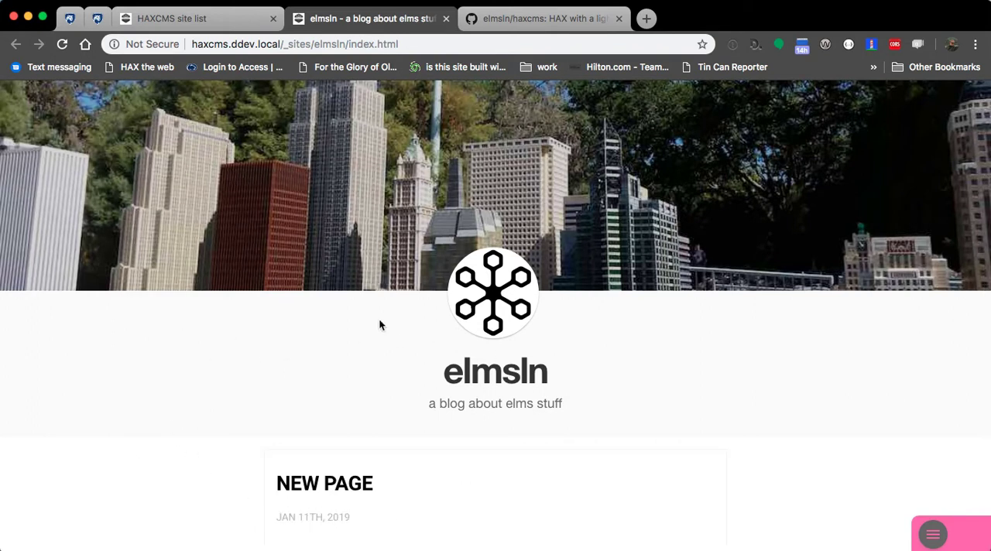
{"action": "scroll", "coordinate": [411, 241], "scroll_direction": "up", "scroll_amount": 3}
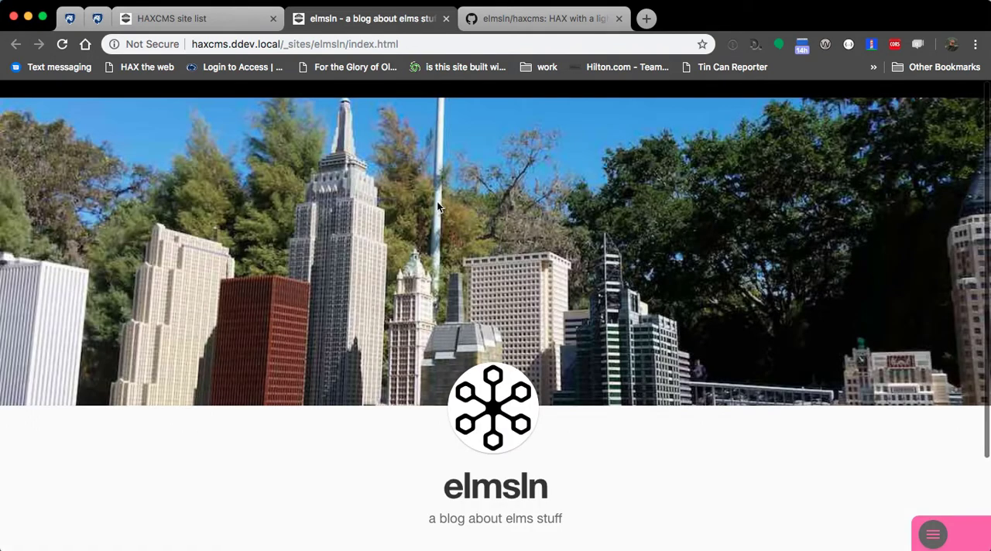
Step: Change the New page item's title to "My first post" in the site outline data and save the outline
{"action": "scroll", "coordinate": [169, 320], "scroll_direction": "down", "scroll_amount": 3}
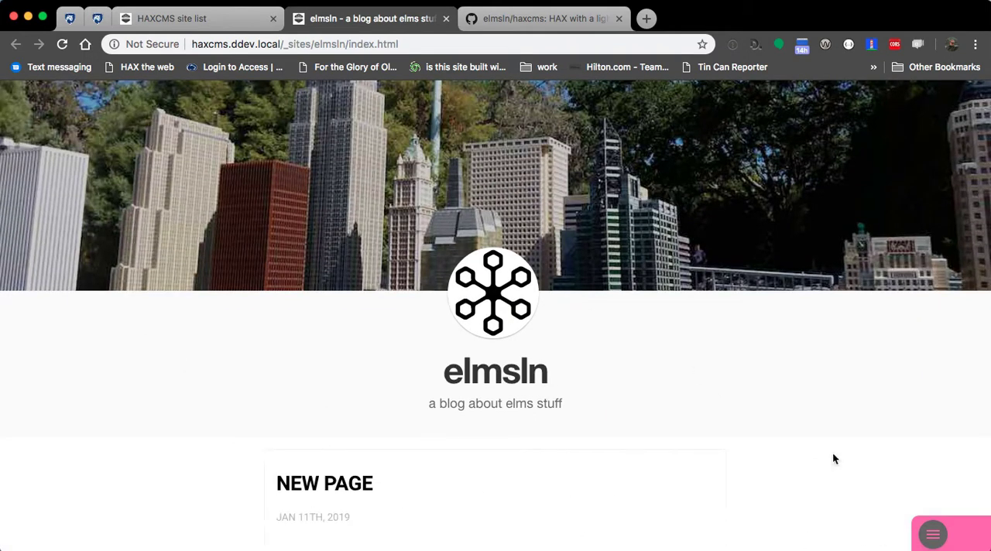
{"action": "mouse_move", "coordinate": [972, 547]}
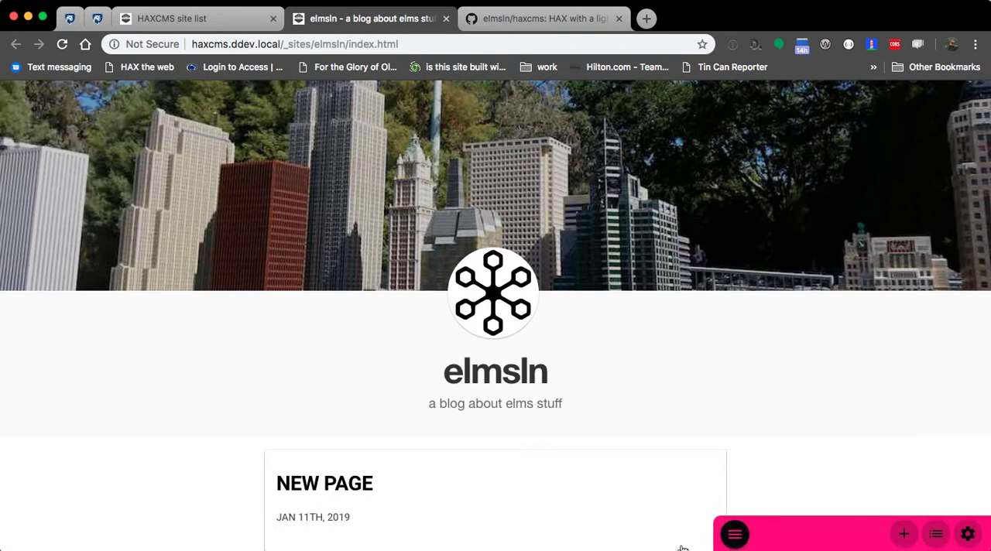
{"action": "left_click", "coordinate": [935, 536]}
{"action": "scroll", "coordinate": [431, 341], "scroll_direction": "down", "scroll_amount": 1}
{"action": "scroll", "coordinate": [426, 315], "scroll_direction": "down", "scroll_amount": 1}
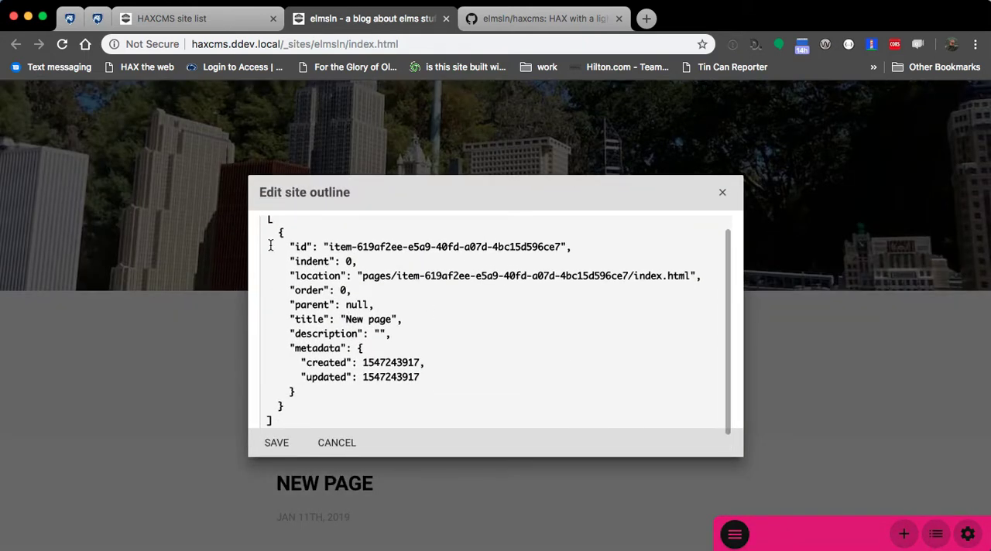
{"action": "left_click_drag", "start_coordinate": [281, 232], "coordinate": [350, 402]}
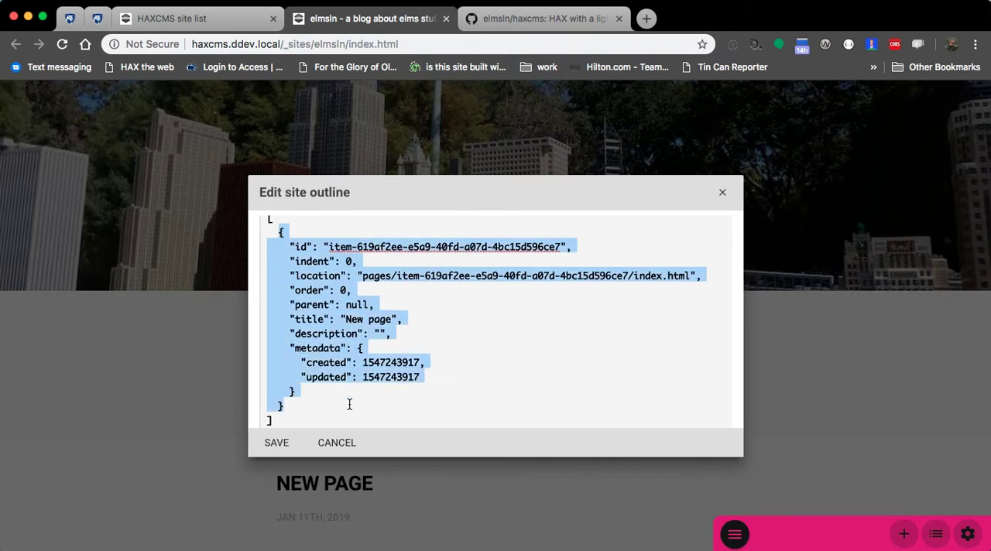
{"action": "left_click", "coordinate": [349, 403]}
{"action": "left_click_drag", "start_coordinate": [394, 320], "coordinate": [346, 321]}
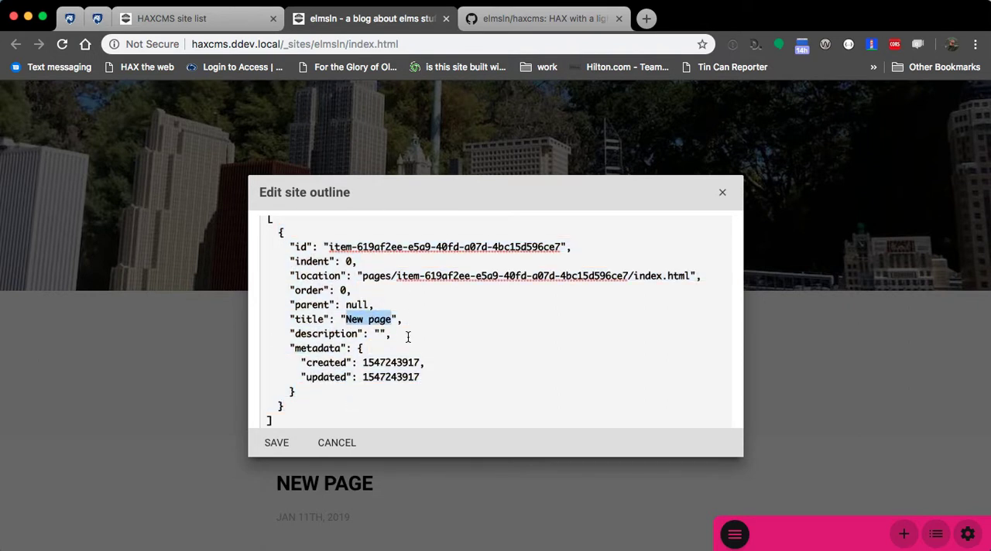
{"action": "type", "text": "My first post"}
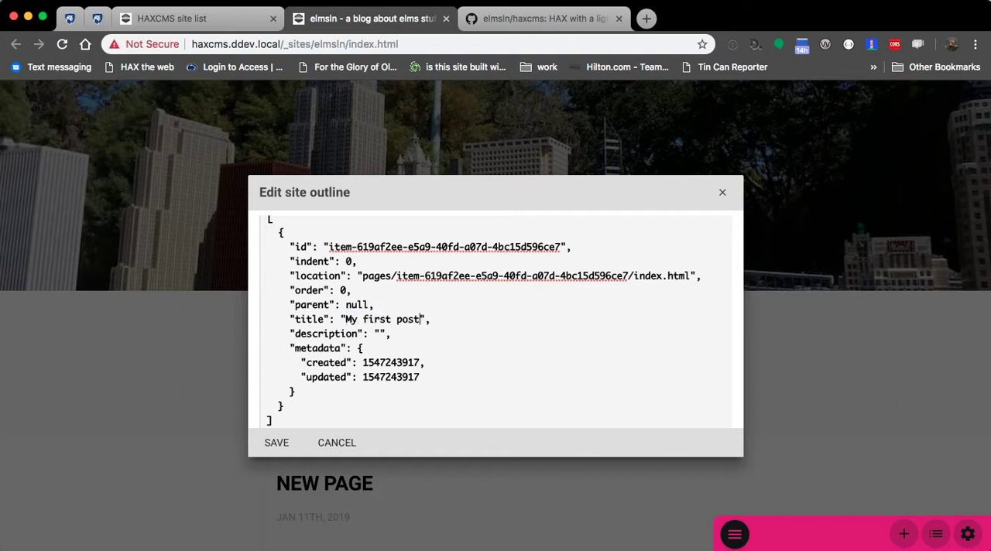
{"action": "left_click", "coordinate": [281, 449]}
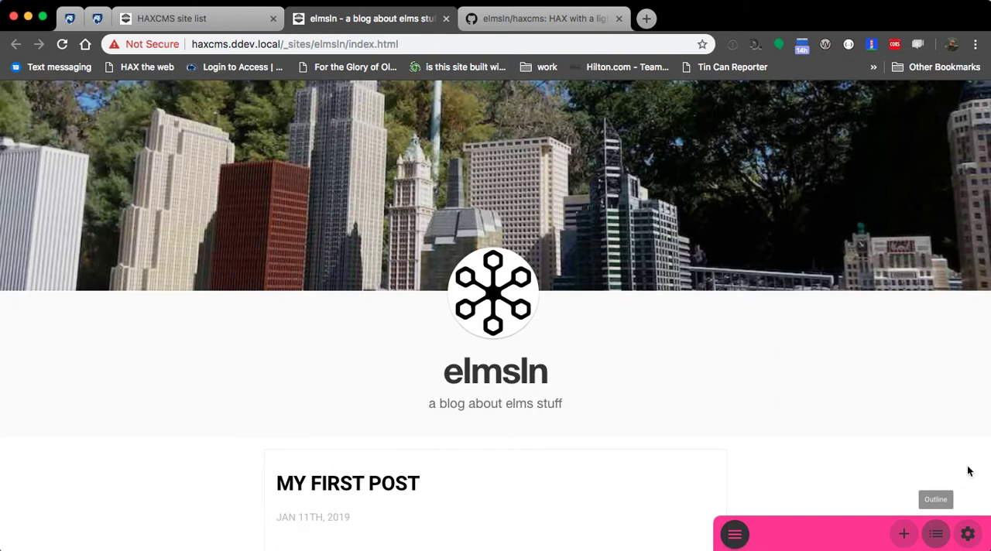
Step: Reopen the site outline, and add the elmsln site folder from Finder to GitHub Desktop
{"action": "left_click", "coordinate": [936, 535]}
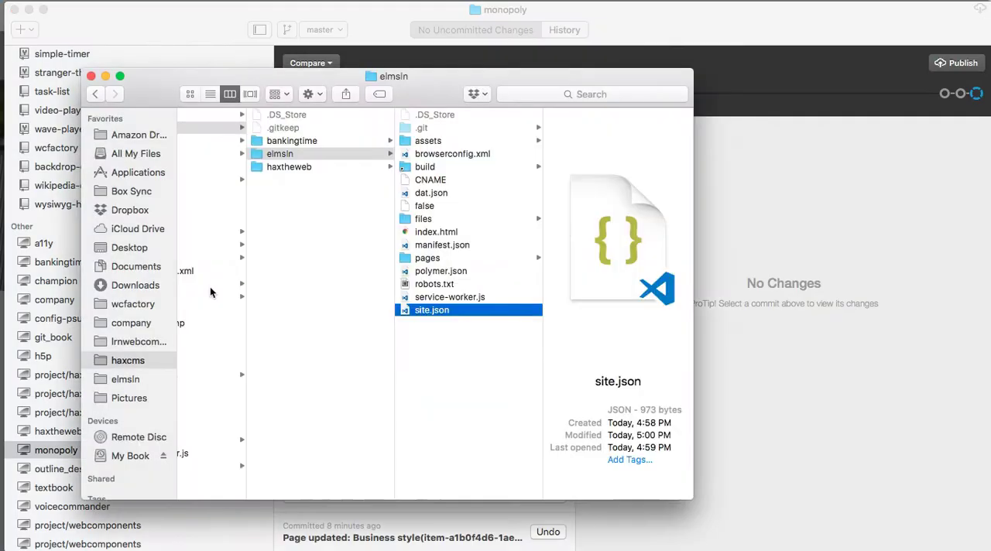
{"action": "left_click_drag", "start_coordinate": [297, 157], "coordinate": [175, 272]}
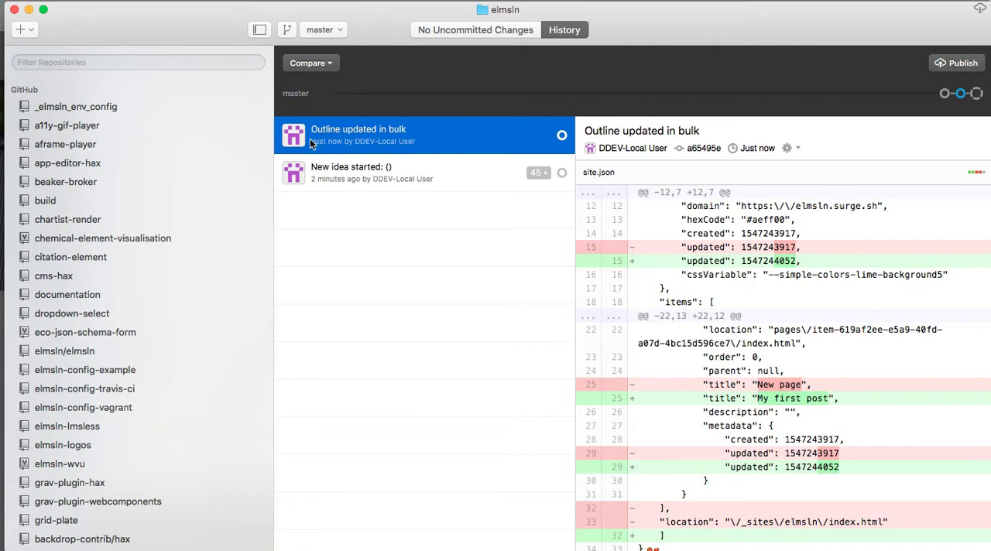
Step: Review the site.json changes in the "Outline updated in bulk" commit, focusing on the title line
{"action": "scroll", "coordinate": [816, 316], "scroll_direction": "down", "scroll_amount": 1}
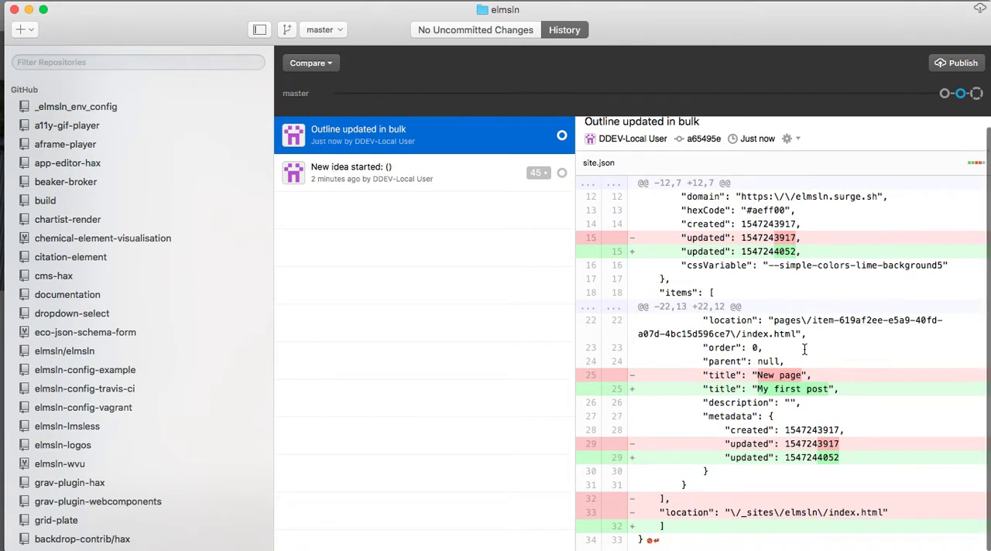
{"action": "left_click_drag", "start_coordinate": [755, 390], "coordinate": [827, 389]}
{"action": "left_click_drag", "start_coordinate": [758, 391], "coordinate": [823, 391]}
{"action": "left_click", "coordinate": [829, 391]}
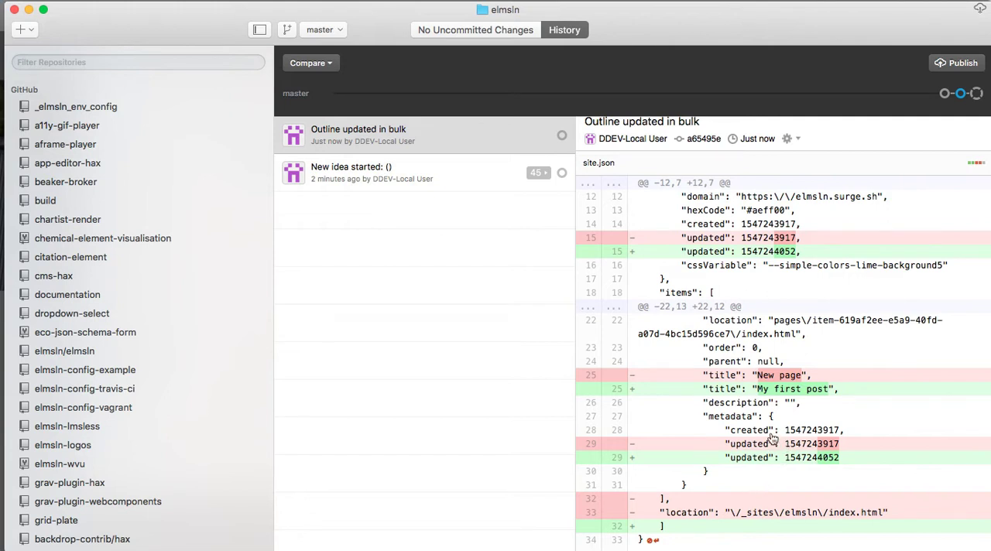
Step: Switch back to the browser, set the post's location to pages/post1/index.html in the site outline, and save it
{"action": "key", "text": "super+Tab"}
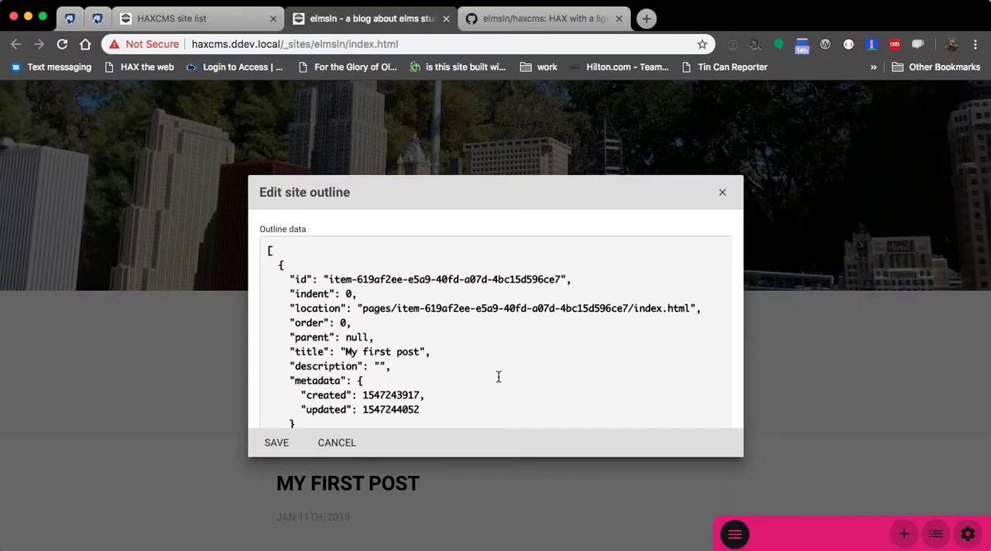
{"action": "left_click", "coordinate": [396, 308]}
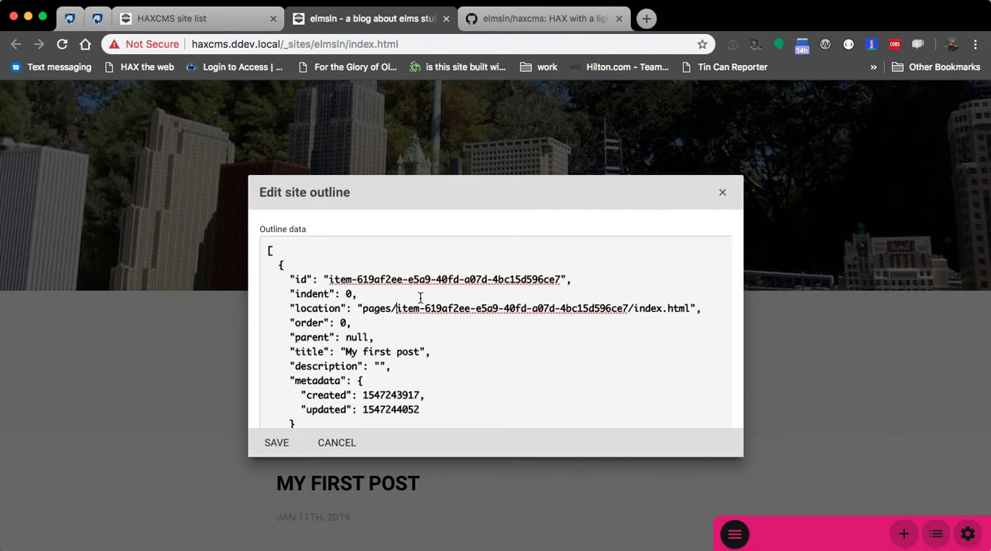
{"action": "left_click", "coordinate": [626, 310], "text": "shift"}
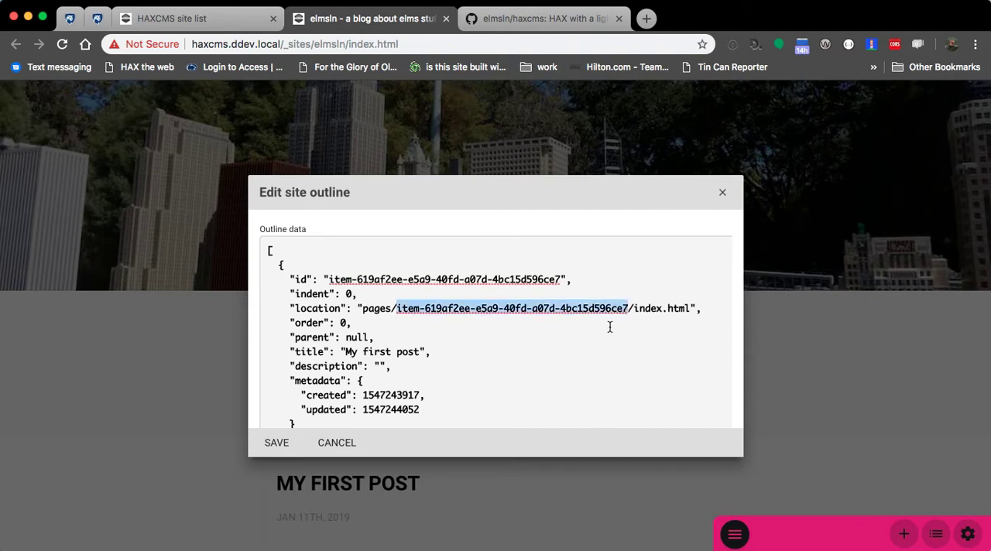
{"action": "key", "text": "BackSpace"}
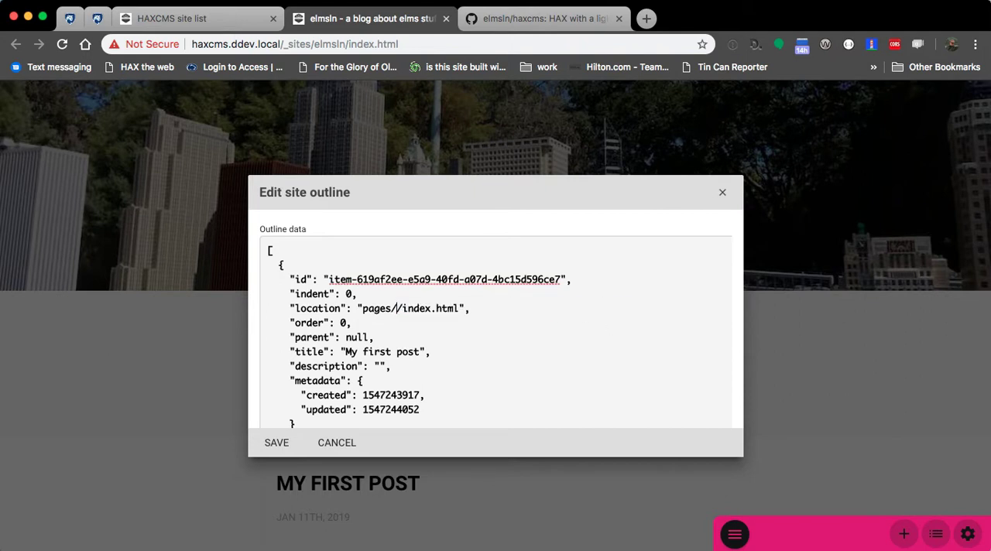
{"action": "type", "text": "post1/"}
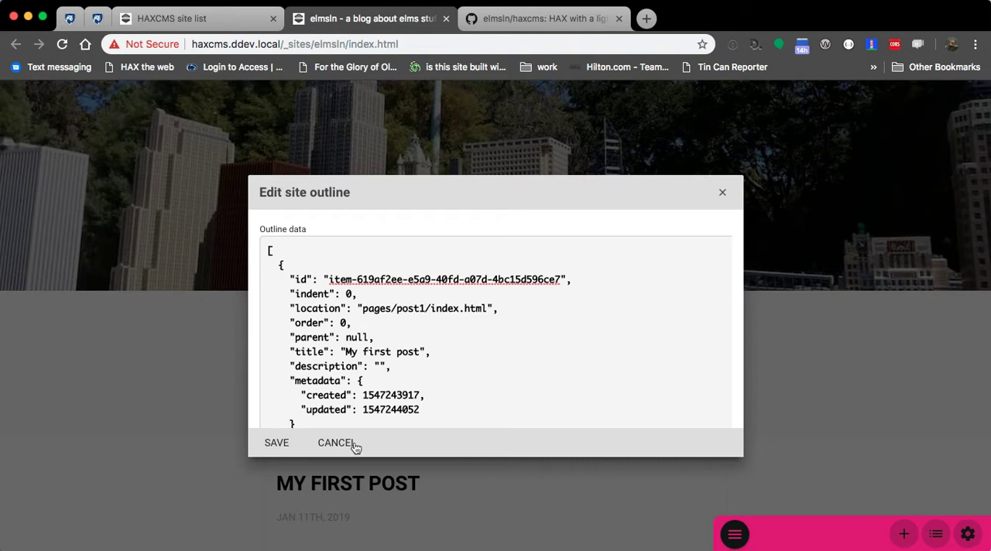
{"action": "left_click", "coordinate": [276, 442]}
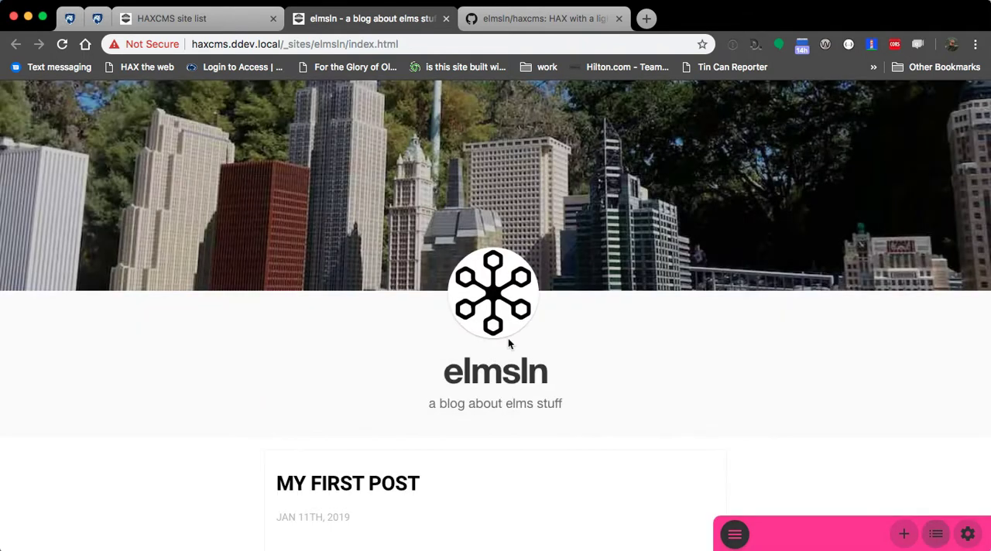
Step: Inspect the newest "Outline updated in bulk" commit in GitHub Desktop, and view the pages/post1 folder of the elmsln site in Finder
{"action": "key", "text": "super+Tab"}
{"action": "left_click", "coordinate": [361, 140]}
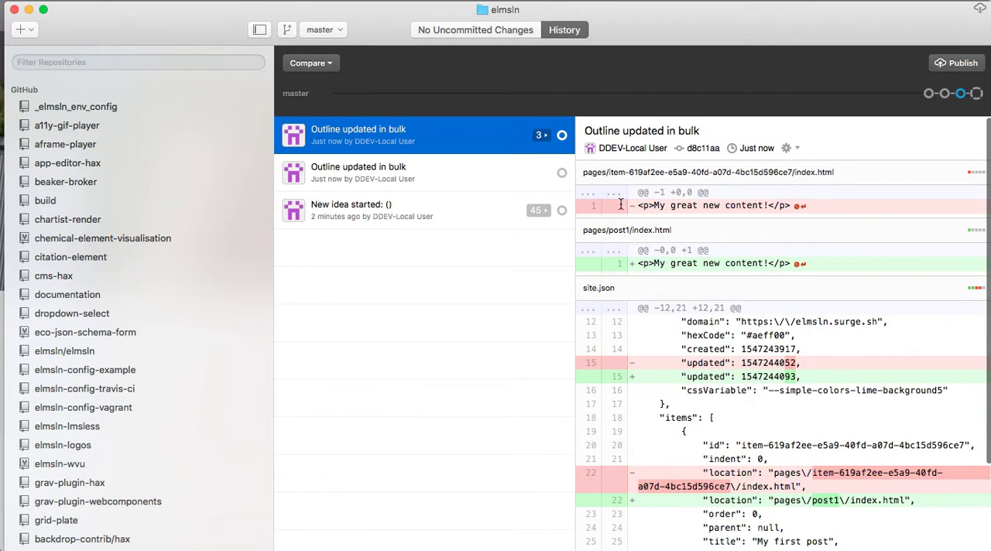
{"action": "key", "text": "super+Tab"}
{"action": "left_click", "coordinate": [462, 219]}
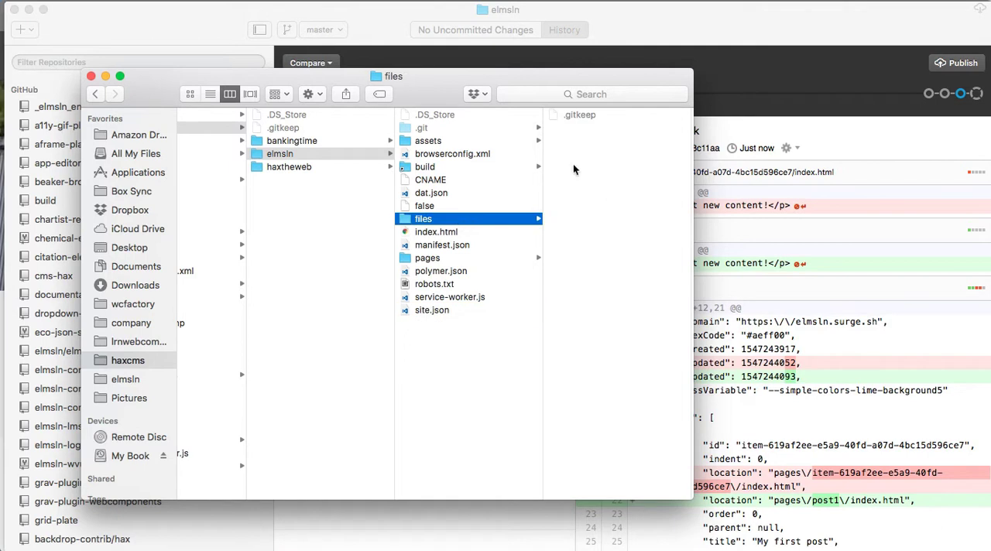
{"action": "left_click", "coordinate": [459, 258]}
{"action": "left_click", "coordinate": [576, 128]}
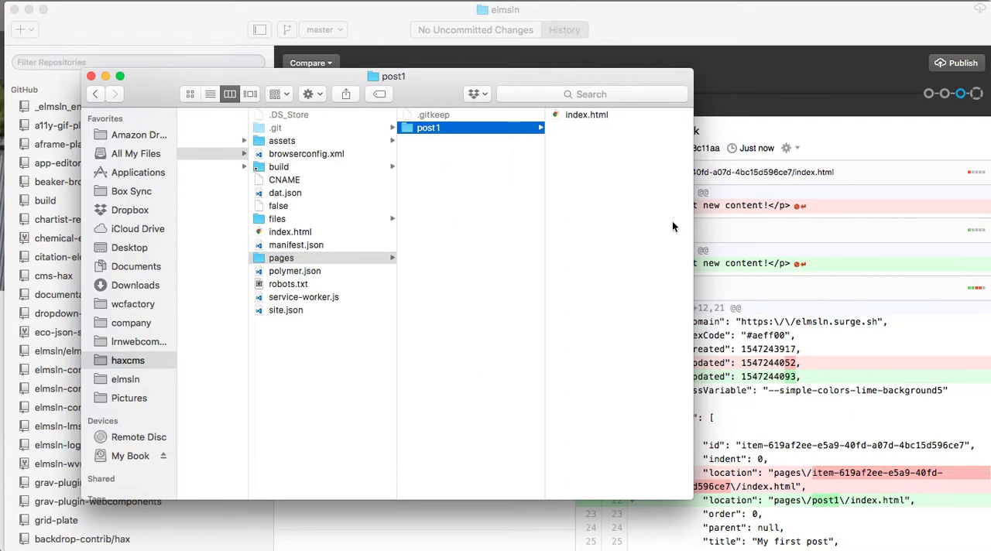
Step: Return to GitHub Desktop and read through the newest commit's page file and site.json changes
{"action": "left_click", "coordinate": [716, 35]}
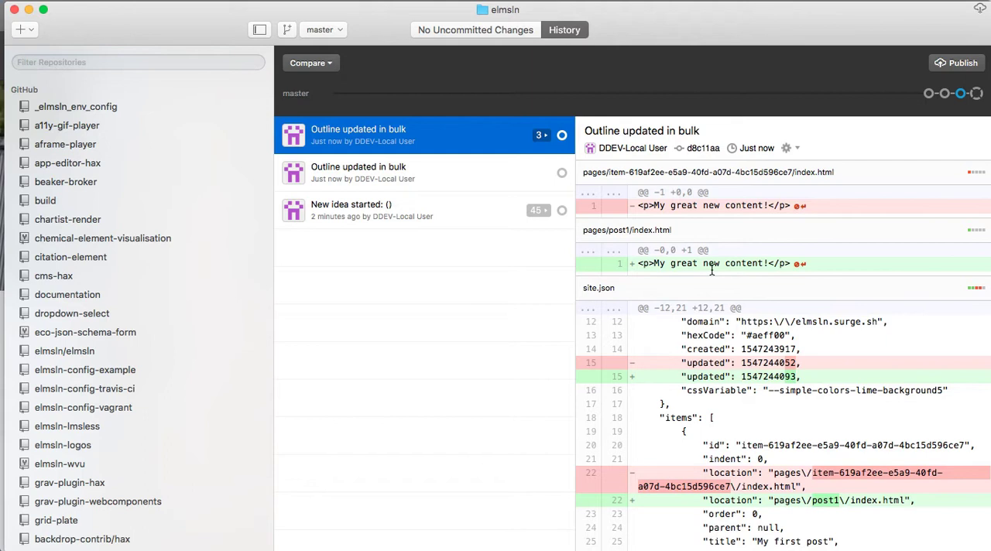
{"action": "scroll", "coordinate": [608, 256], "scroll_direction": "down", "scroll_amount": 5}
{"action": "scroll", "coordinate": [605, 254], "scroll_direction": "up", "scroll_amount": 5}
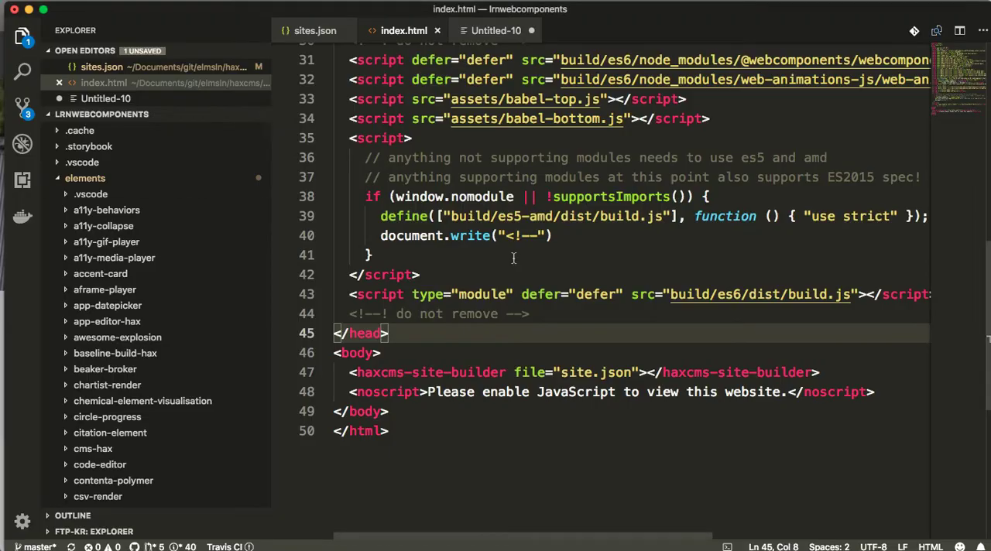
Step: Close index.html in the code editor and switch back to the elmsln blog in the browser
{"action": "left_click", "coordinate": [564, 274]}
{"action": "key", "text": "super+w"}
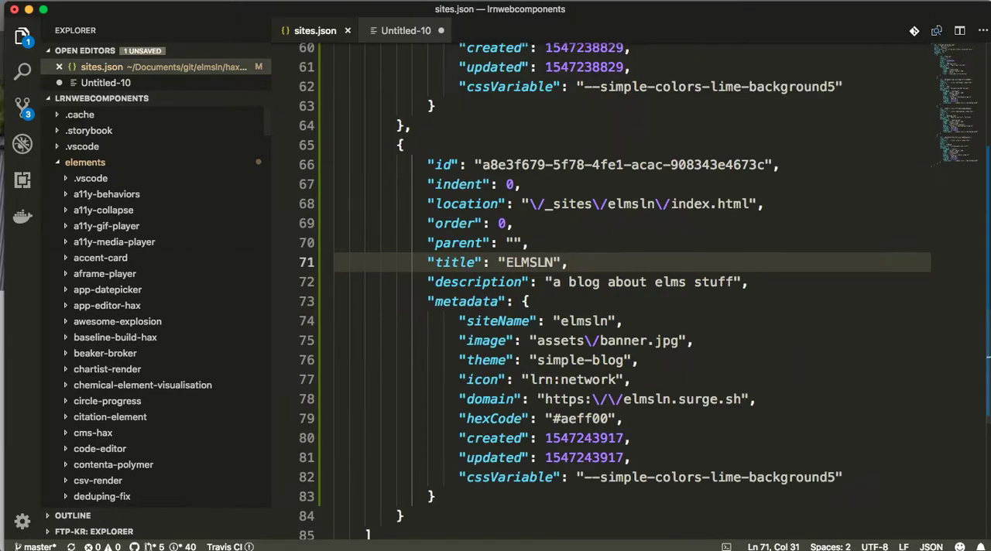
{"action": "key", "text": "super+Tab"}
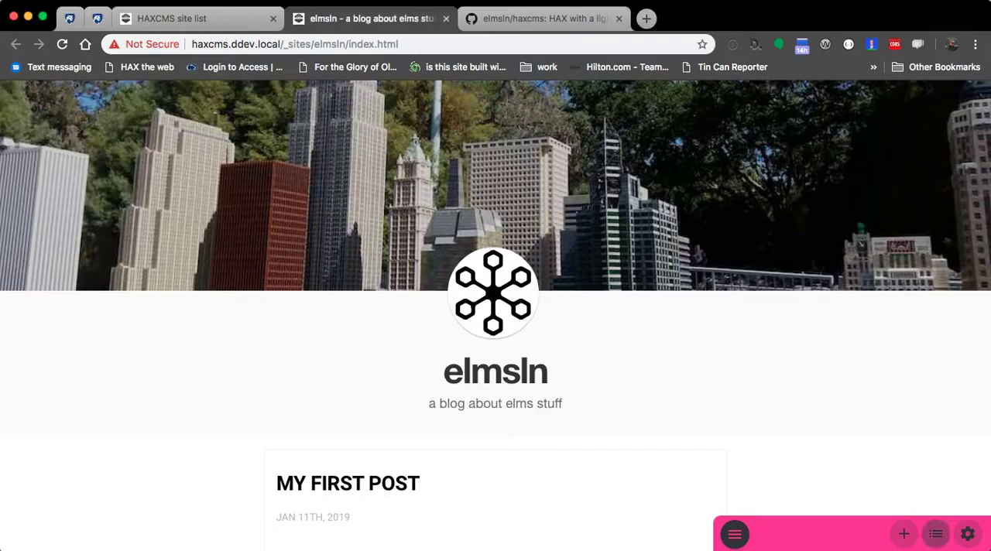
Step: Open "My first post" from the blog's home page and start editing its content
{"action": "left_click", "coordinate": [482, 505]}
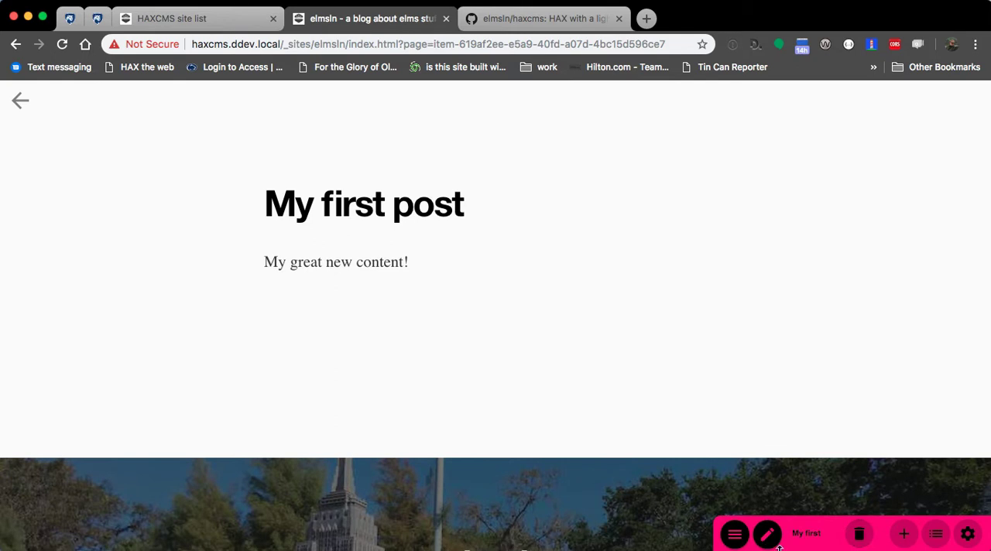
{"action": "left_click_drag", "start_coordinate": [792, 532], "coordinate": [833, 538]}
{"action": "left_click", "coordinate": [833, 538]}
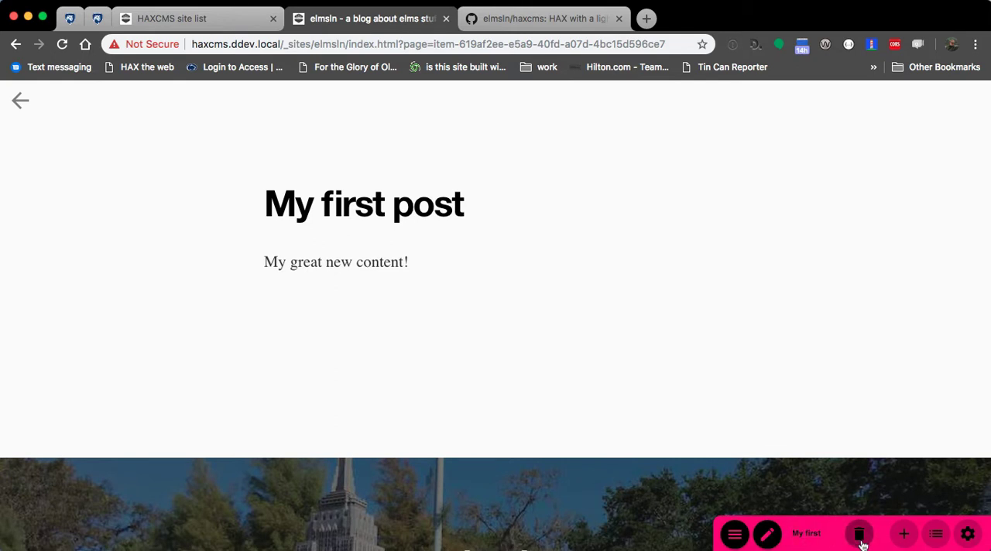
{"action": "left_click", "coordinate": [767, 534]}
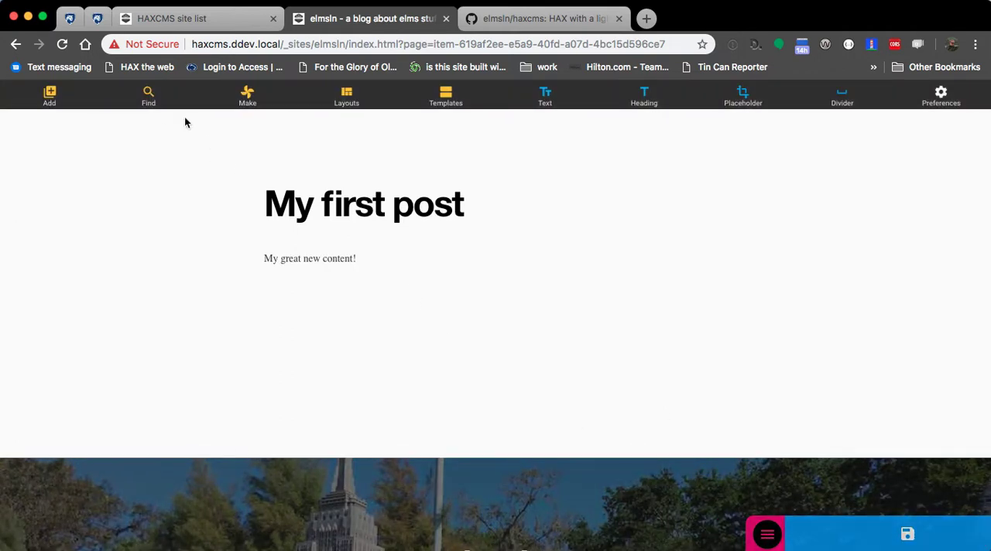
Step: Replace the post's paragraph with "This is my first blog post using HAXCMS, the most crazy decoupled authoring experience there is!"
{"action": "left_click", "coordinate": [295, 259]}
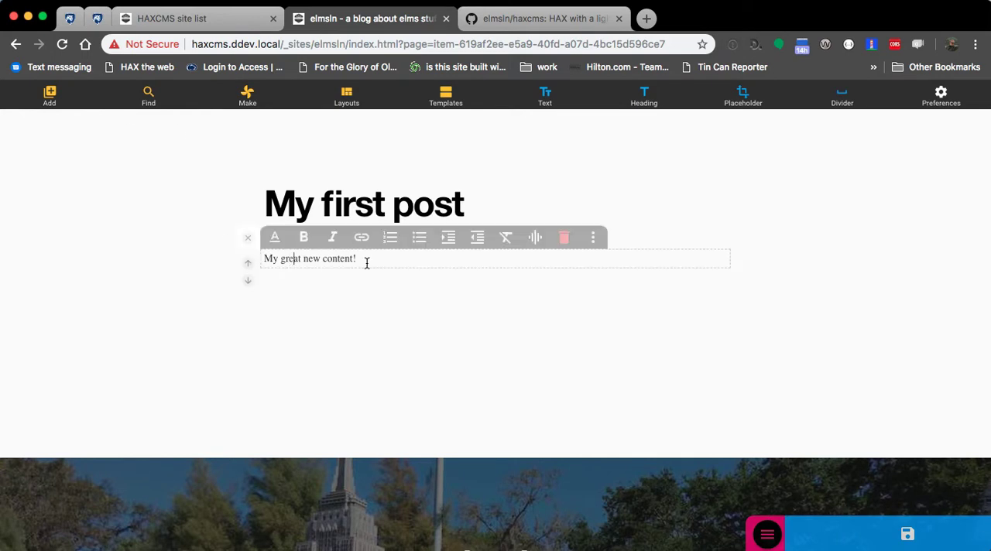
{"action": "triple_click", "coordinate": [367, 262]}
{"action": "type", "text": "This is my first blog post"}
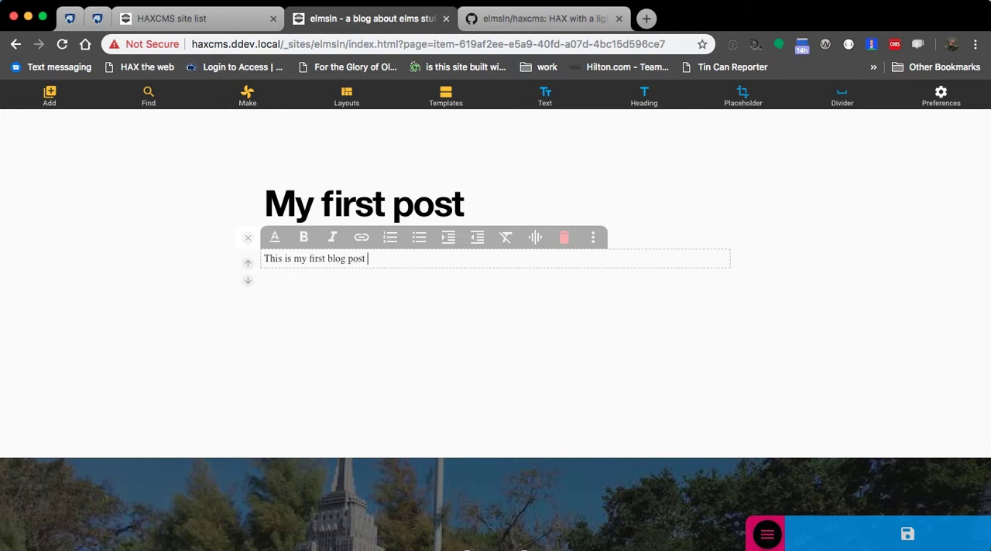
{"action": "type", "text": " using HAXCMS, the most cr"}
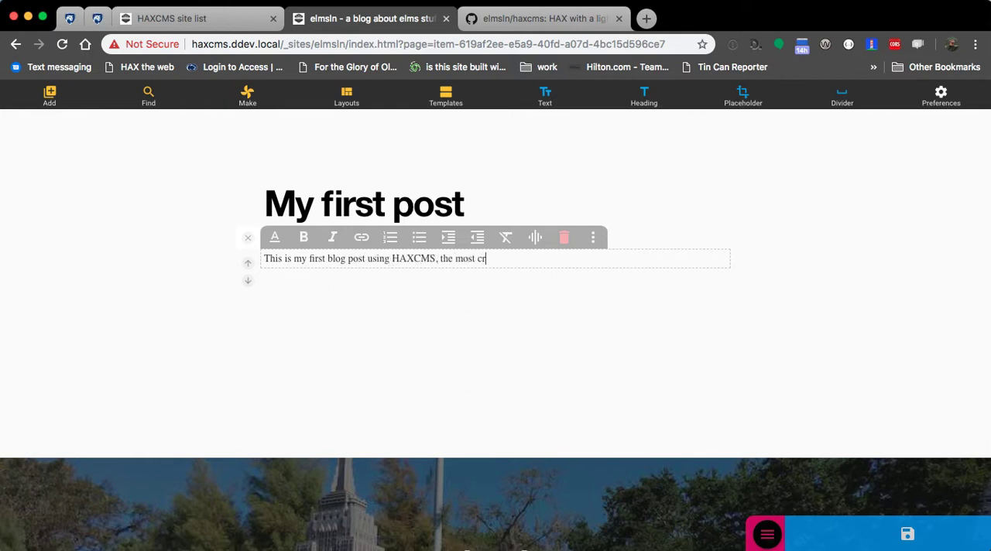
{"action": "type", "text": "azy decoupled authoring experience there is!"}
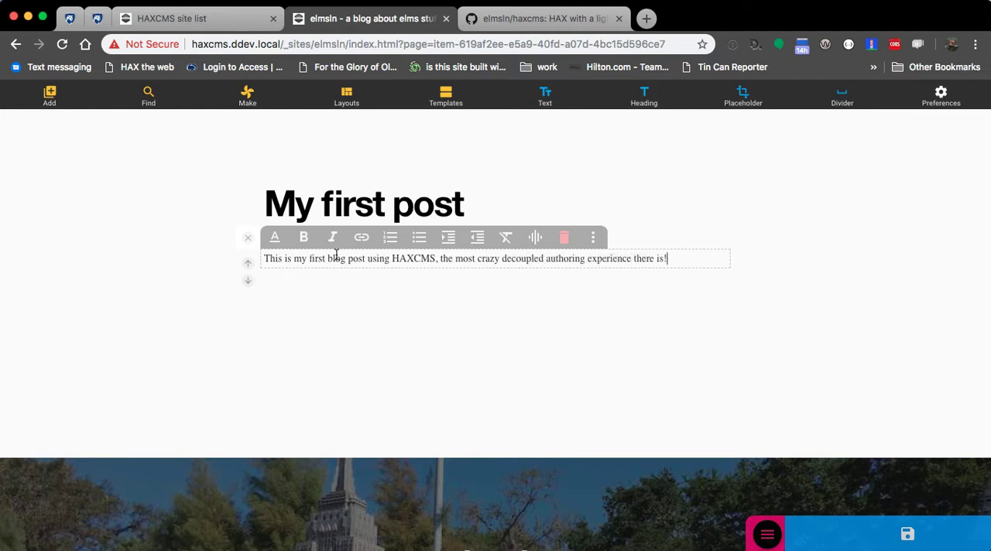
Step: Duplicate the paragraph and turn "decoupled" in the copy into a vocab term with the contents "Uber Decoupled"
{"action": "left_click", "coordinate": [594, 237]}
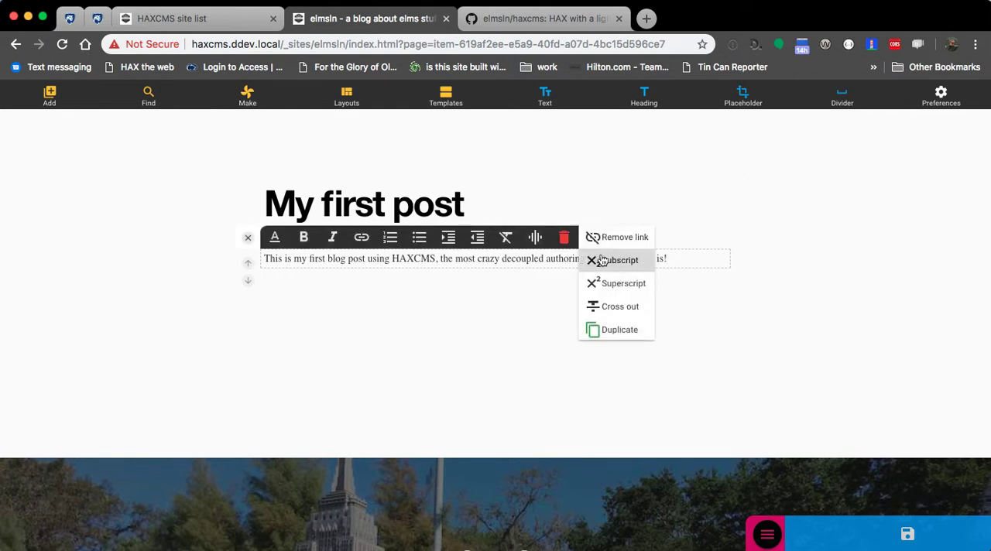
{"action": "left_click", "coordinate": [611, 331]}
{"action": "double_click", "coordinate": [527, 278]}
{"action": "left_click", "coordinate": [535, 260]}
{"action": "left_click", "coordinate": [465, 247]}
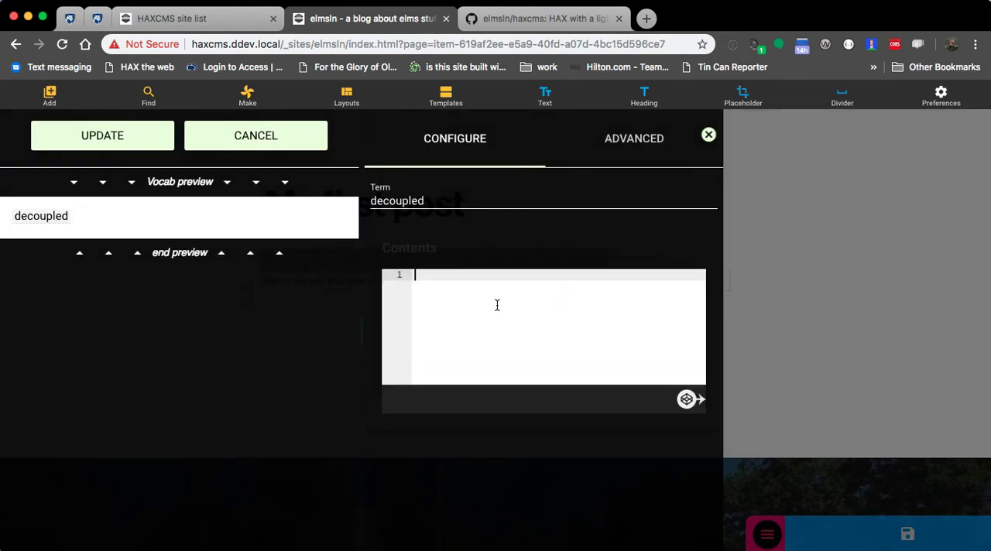
{"action": "type", "text": "Uber Decoupled"}
{"action": "left_click", "coordinate": [84, 137]}
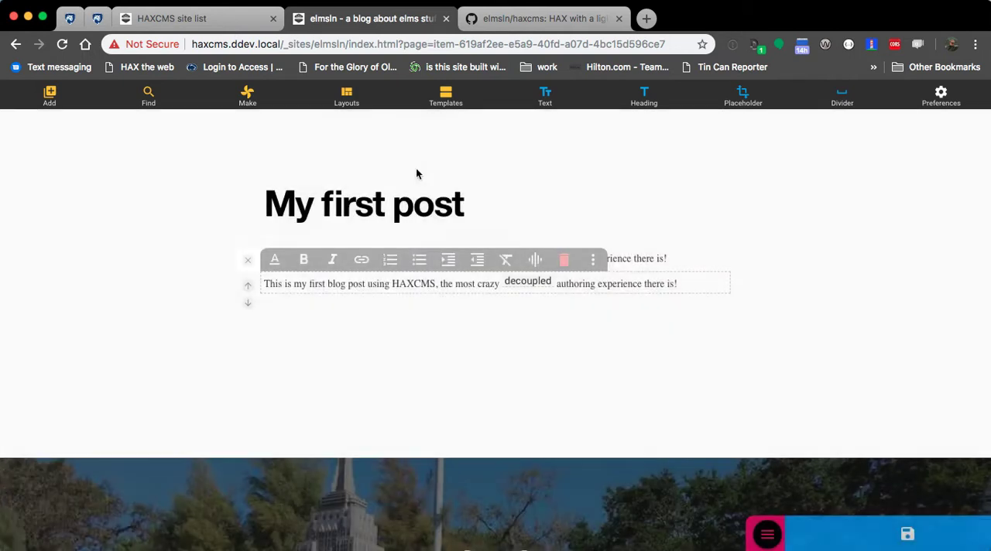
{"action": "left_click", "coordinate": [519, 288]}
{"action": "left_click", "coordinate": [247, 262]}
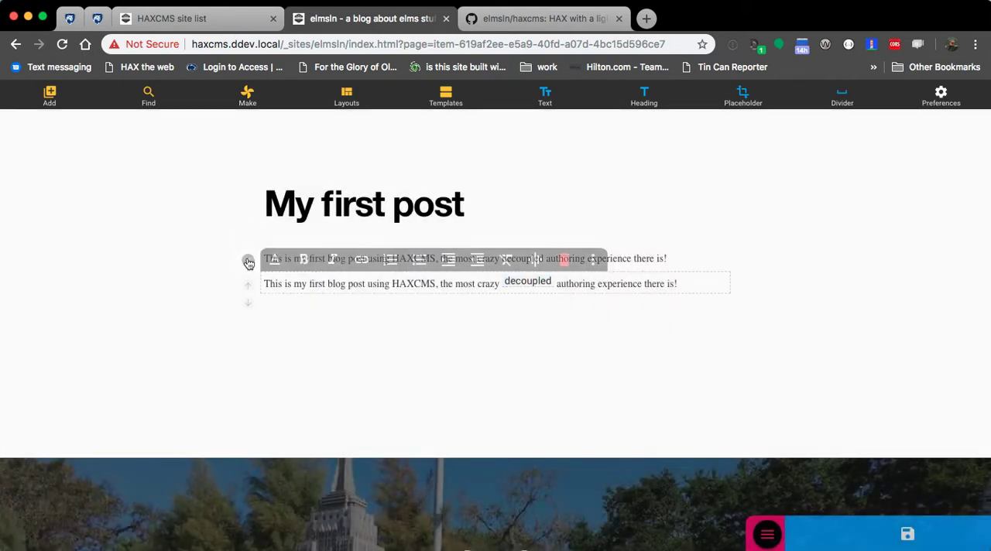
Step: Save the post and view the definition of the "decoupled" vocab term on the published page
{"action": "left_click", "coordinate": [247, 262]}
{"action": "left_click", "coordinate": [837, 536]}
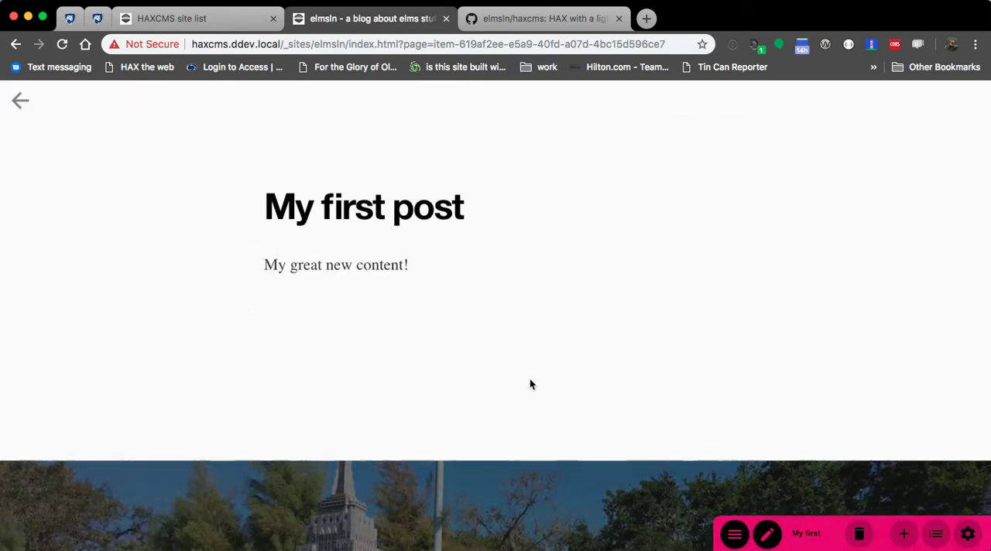
{"action": "left_click", "coordinate": [660, 325]}
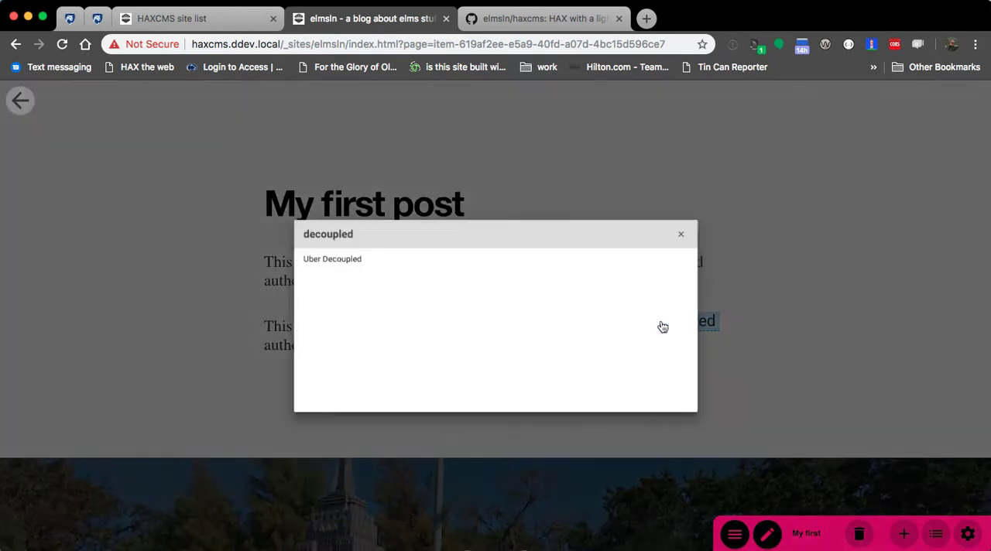
{"action": "left_click_drag", "start_coordinate": [260, 243], "coordinate": [364, 250]}
{"action": "left_click", "coordinate": [290, 237]}
{"action": "left_click_drag", "start_coordinate": [261, 247], "coordinate": [395, 262]}
{"action": "left_click", "coordinate": [719, 217]}
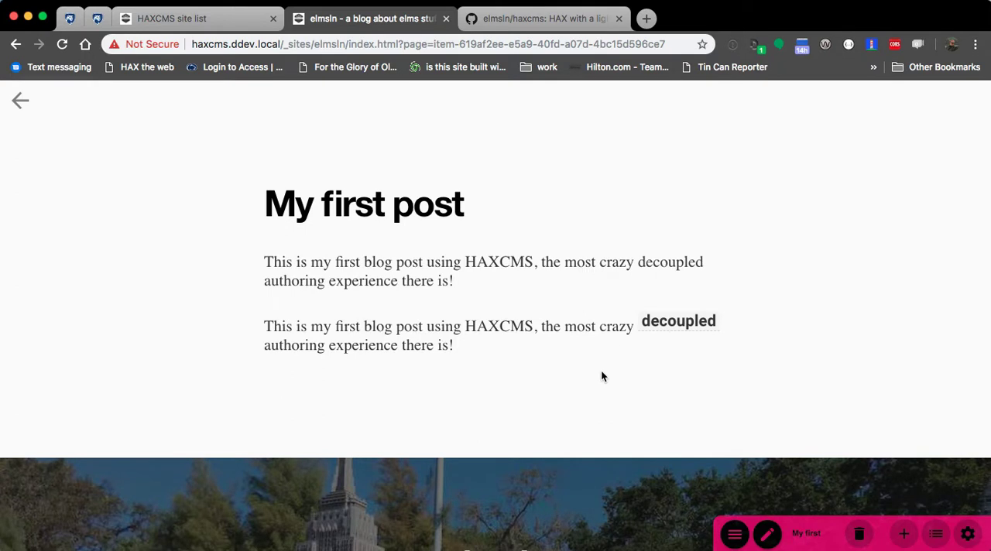
{"action": "key", "text": "Return"}
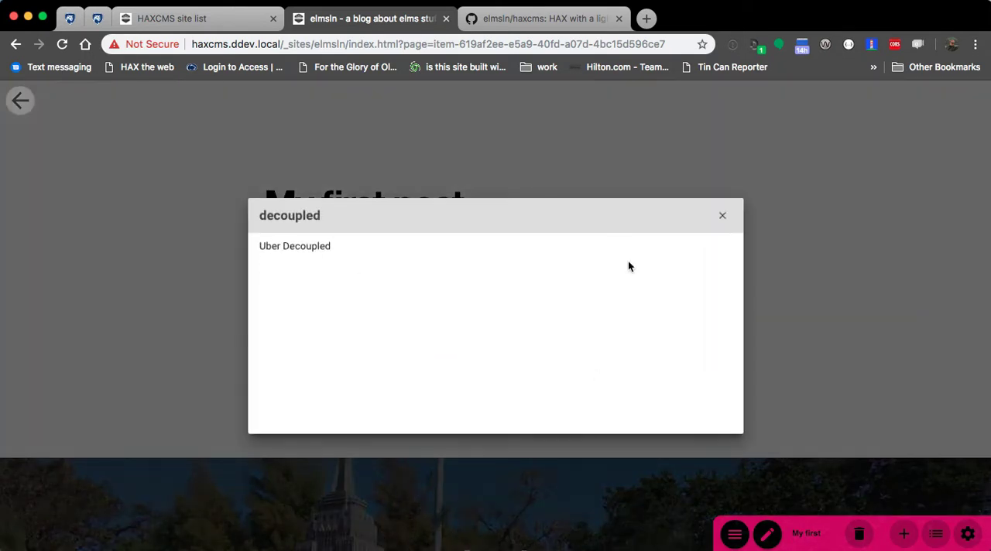
{"action": "key", "text": "Escape"}
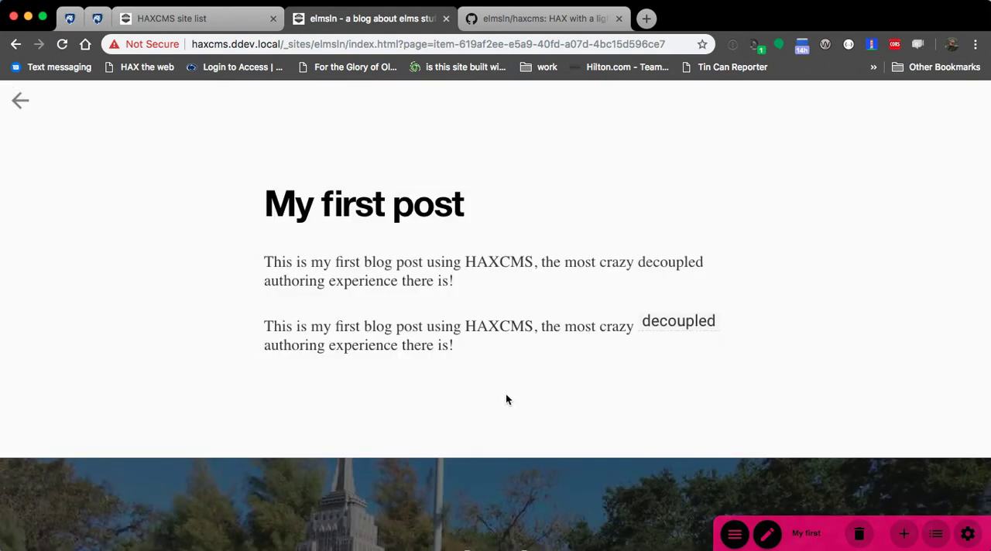
Step: Reopen the post for editing, search Wikipedia for "Drupal" and insert the Drupal article below the paragraphs
{"action": "left_click", "coordinate": [767, 534]}
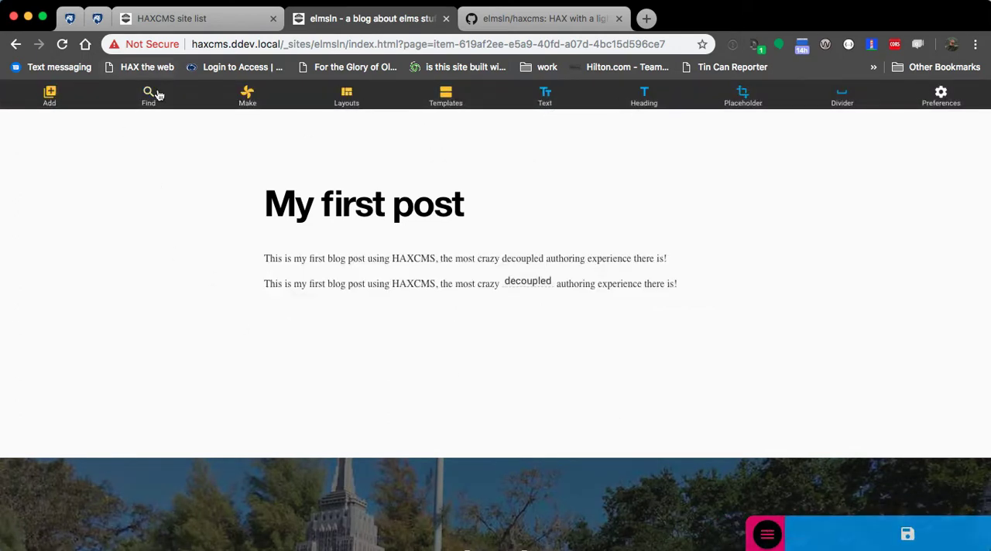
{"action": "left_click", "coordinate": [150, 113]}
{"action": "left_click", "coordinate": [107, 240]}
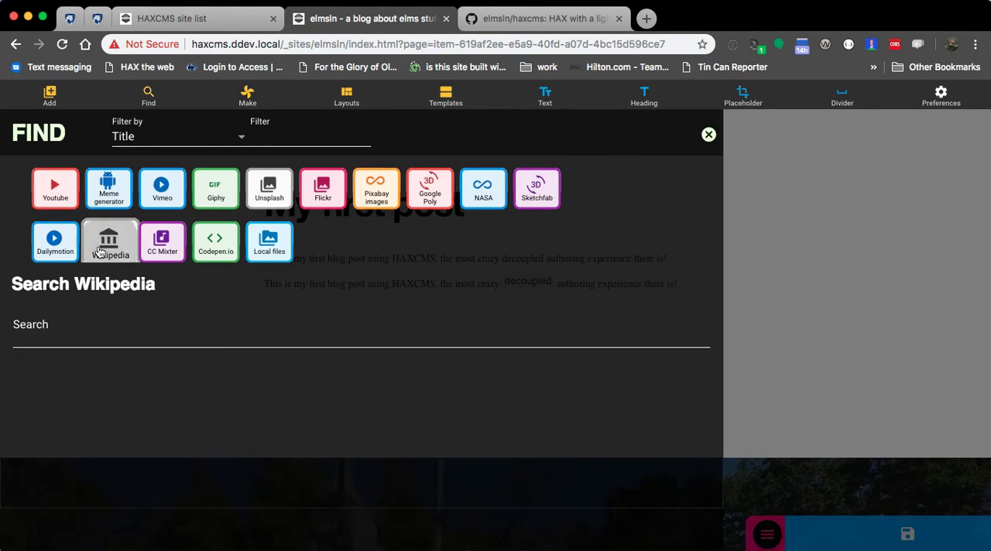
{"action": "left_click", "coordinate": [108, 336]}
{"action": "type", "text": "Drupal"}
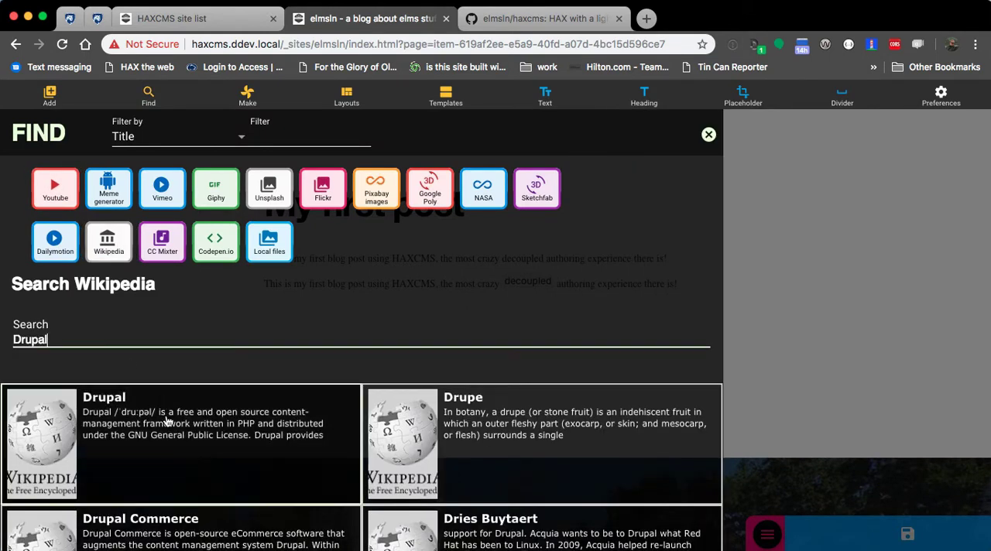
{"action": "left_click", "coordinate": [165, 418]}
{"action": "left_click", "coordinate": [464, 246]}
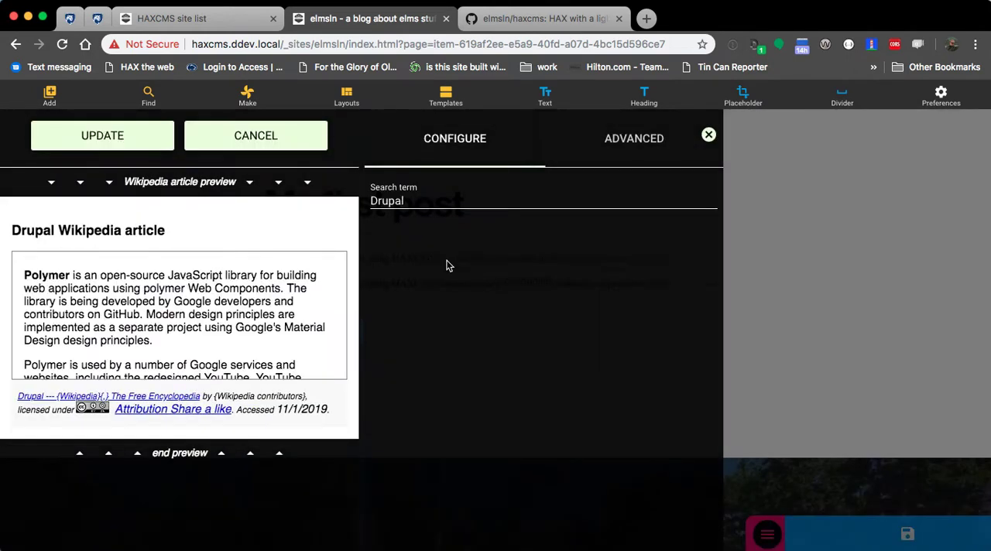
{"action": "left_click", "coordinate": [108, 143]}
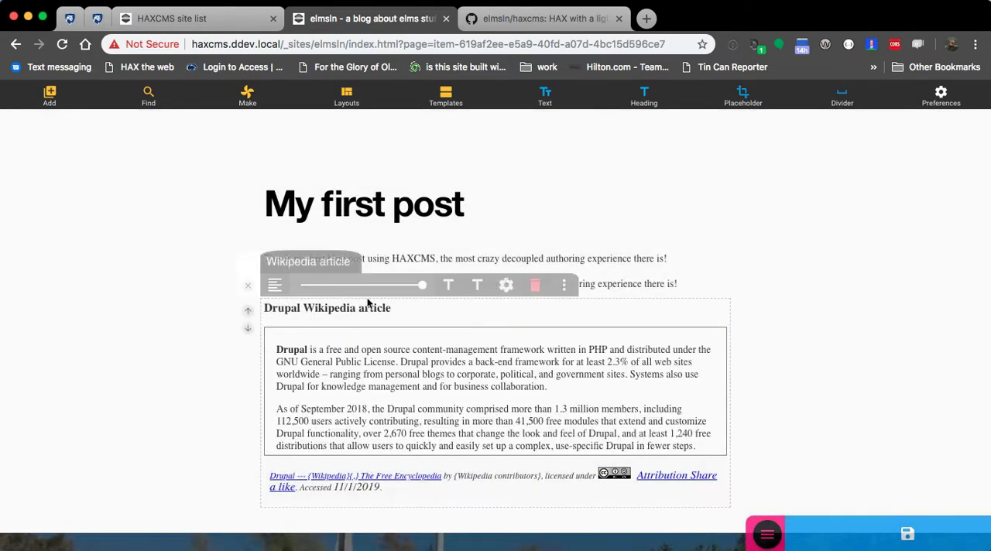
Step: Add the paragraph "Look, awhile ago, we would have used Drupal. If you don't know what Drupal is? that's fine, no one under 35 does." above the article
{"action": "left_click", "coordinate": [684, 287]}
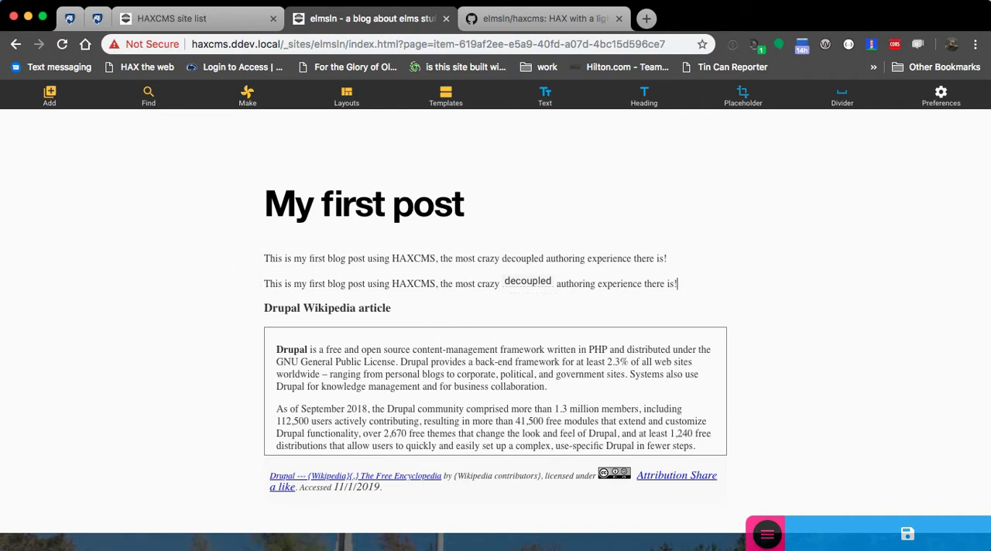
{"action": "key", "text": "Return"}
{"action": "type", "text": "Look, awhile a"}
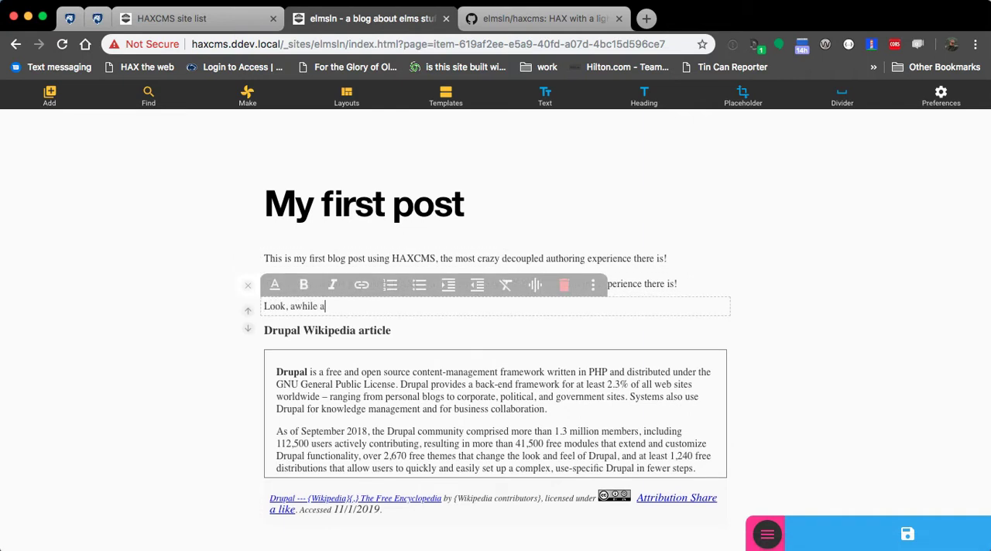
{"action": "type", "text": "go, we would have used Drupal."}
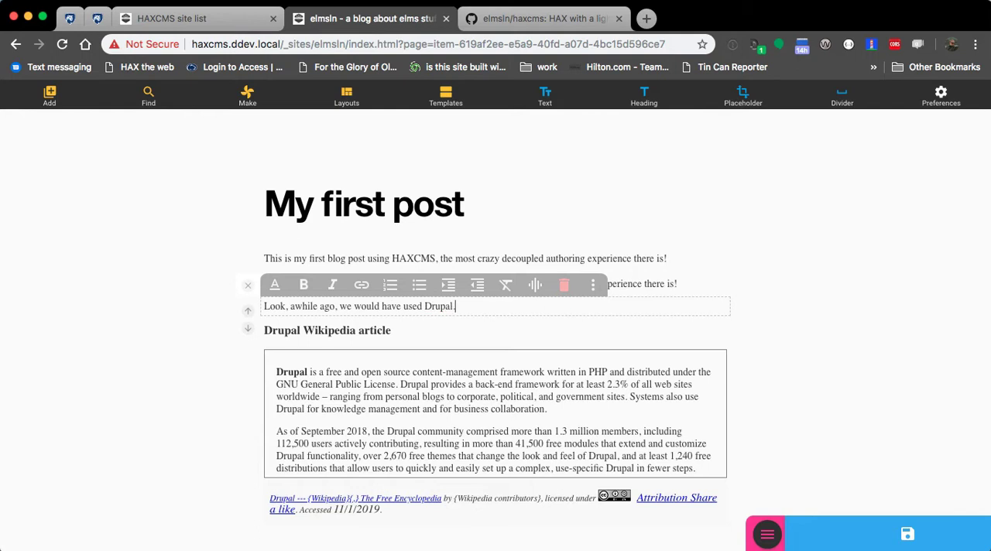
{"action": "type", "text": " If you don't know wha"}
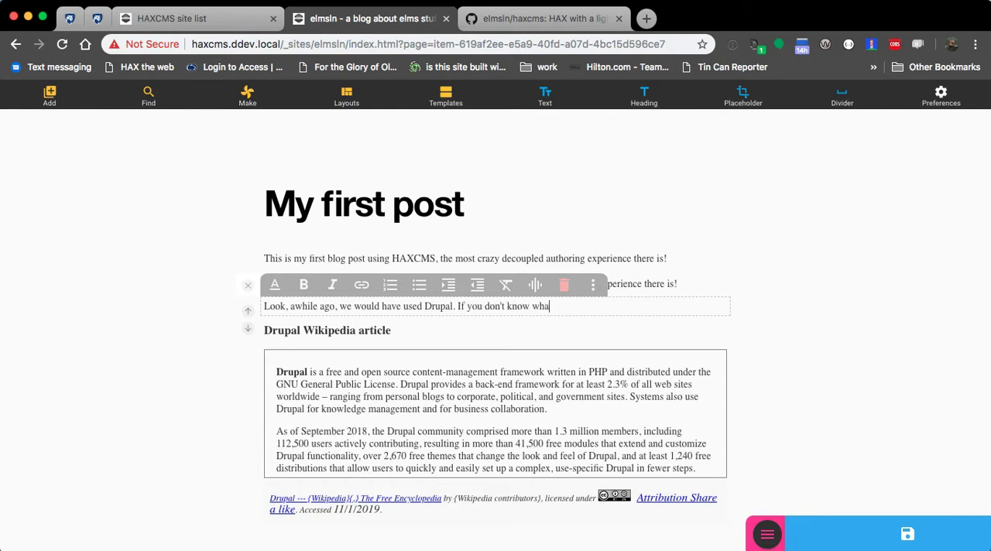
{"action": "type", "text": "t Drupal is? that's fine, no one under"}
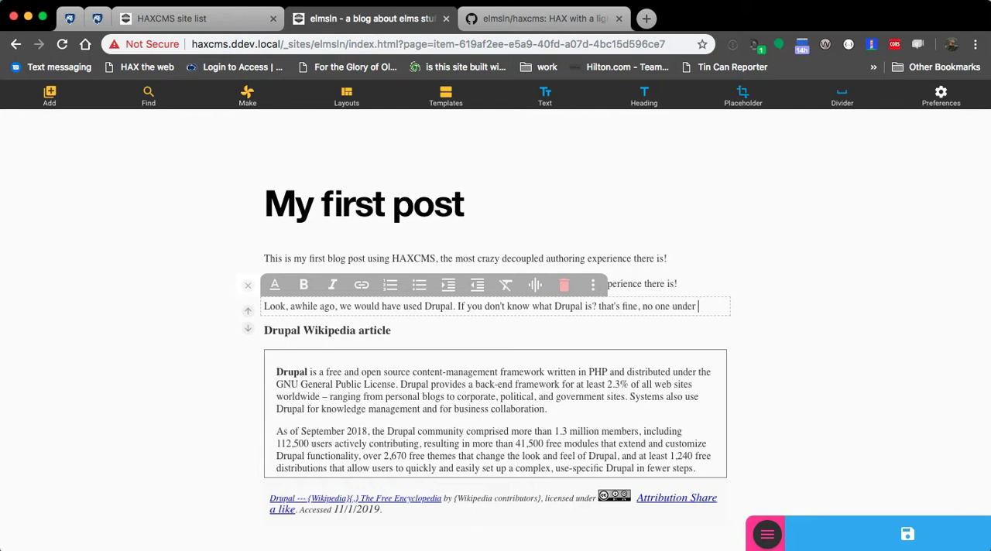
{"action": "type", "text": " 35 does."}
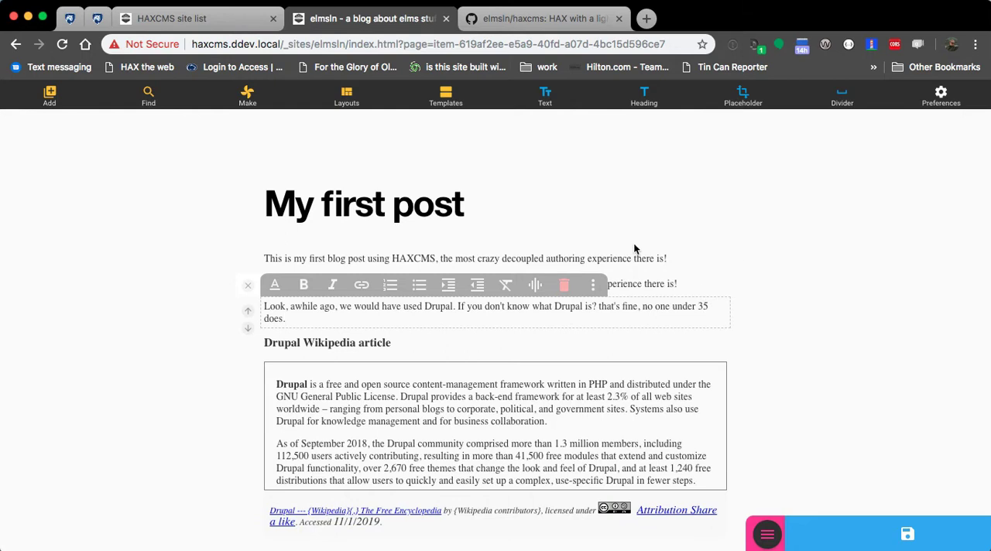
Step: Insert a 25% columns layout and move it above the Drupal Wikipedia article
{"action": "scroll", "coordinate": [232, 381], "scroll_direction": "down", "scroll_amount": 2}
{"action": "scroll", "coordinate": [265, 199], "scroll_direction": "down", "scroll_amount": 4}
{"action": "scroll", "coordinate": [298, 215], "scroll_direction": "up", "scroll_amount": 5}
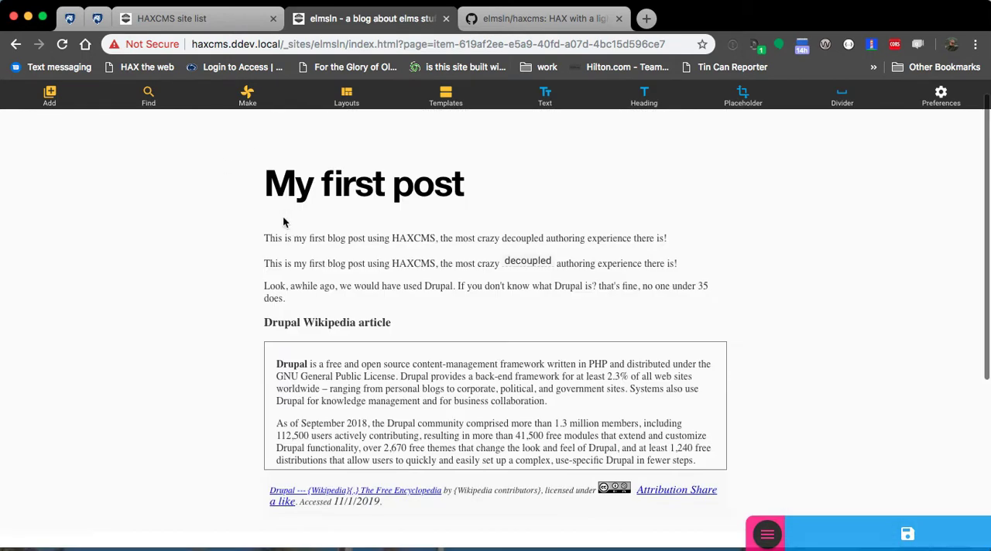
{"action": "left_click", "coordinate": [347, 97]}
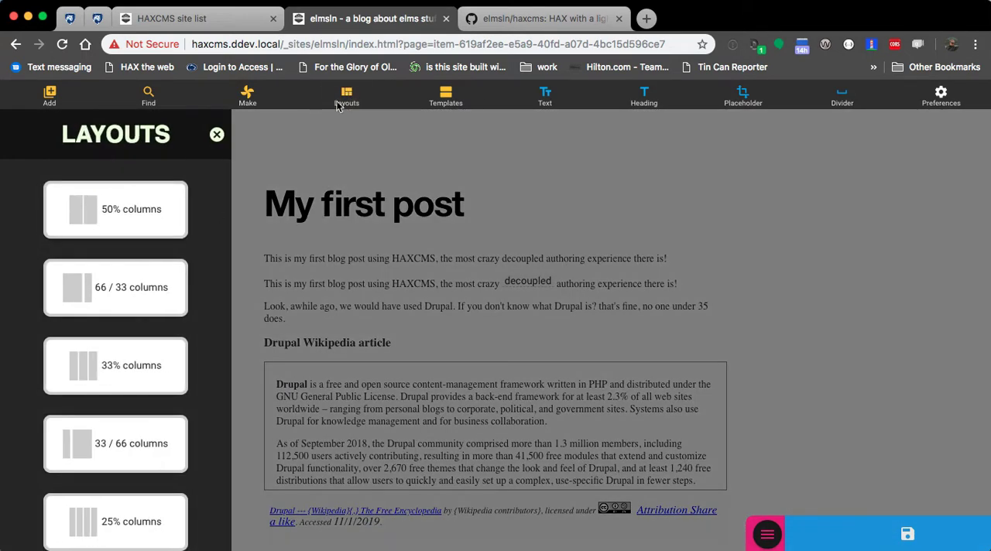
{"action": "left_click", "coordinate": [108, 523]}
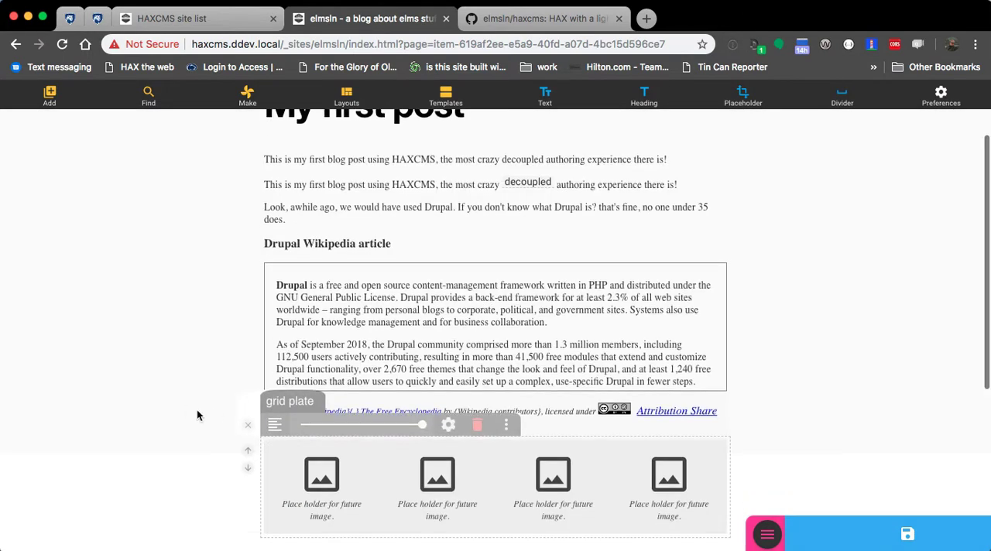
{"action": "scroll", "coordinate": [232, 432], "scroll_direction": "down", "scroll_amount": 1}
{"action": "left_click", "coordinate": [267, 458]}
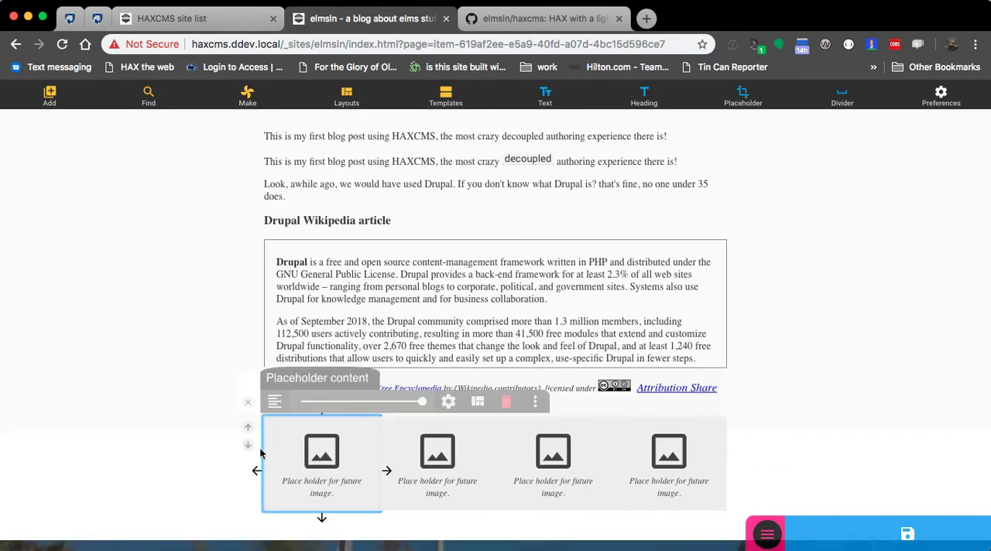
{"action": "left_click", "coordinate": [248, 427]}
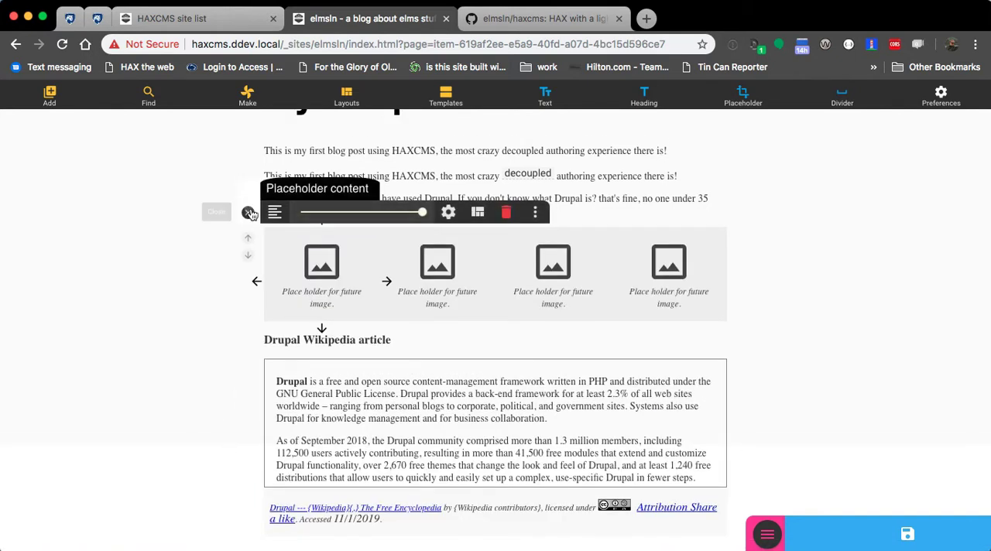
{"action": "left_click", "coordinate": [249, 213]}
Step: Upload 2019-01-10_00-00-25.jpg to the local files from the first column's placeholder and present it as a meme
{"action": "scroll", "coordinate": [173, 387], "scroll_direction": "up", "scroll_amount": 3}
{"action": "left_click_drag", "start_coordinate": [270, 489], "coordinate": [314, 380]}
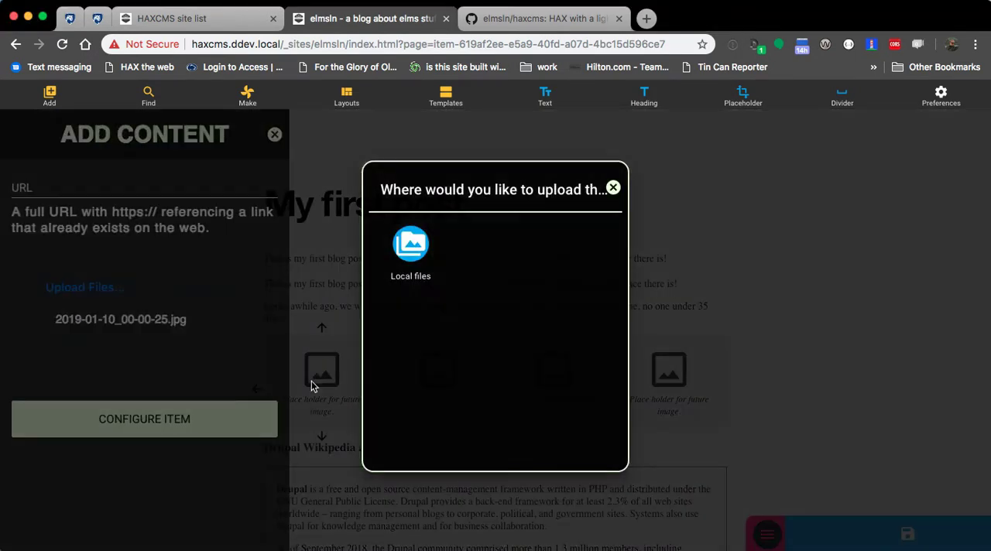
{"action": "left_click", "coordinate": [418, 250]}
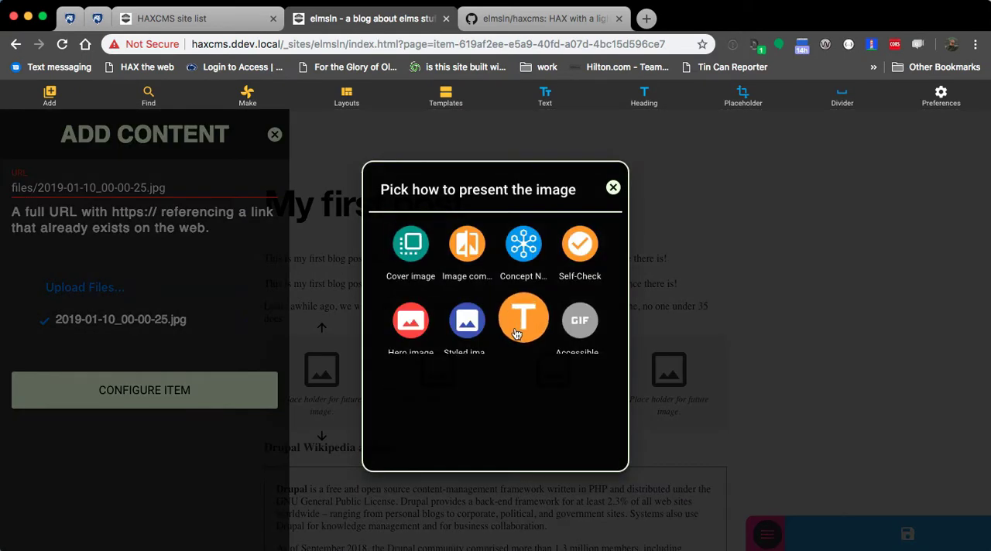
{"action": "left_click", "coordinate": [521, 331]}
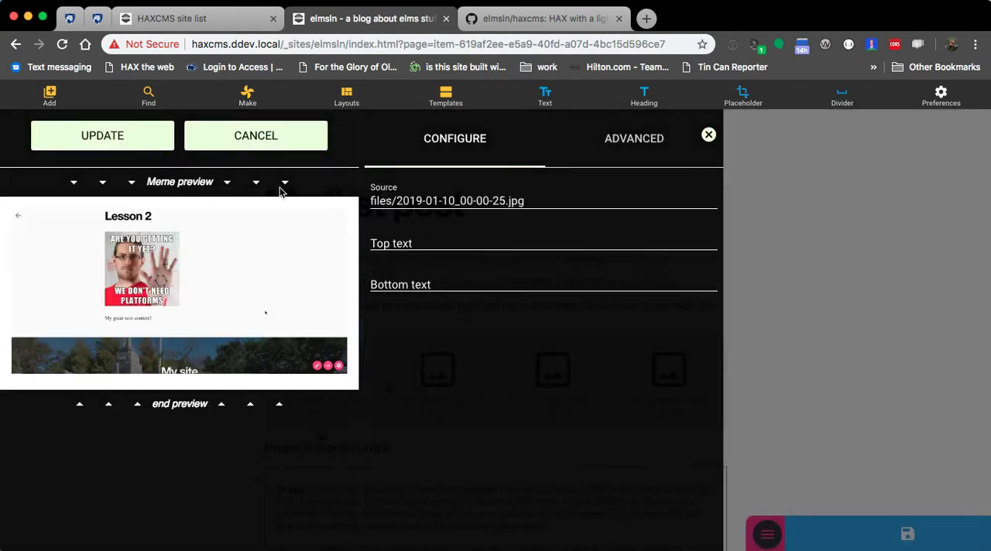
Step: Set the meme's top text to "haha" and bottom text to "You did it", and place it in the post
{"action": "left_click", "coordinate": [439, 243]}
{"action": "type", "text": "haha"}
{"action": "key", "text": "Tab"}
{"action": "type", "text": "You did it"}
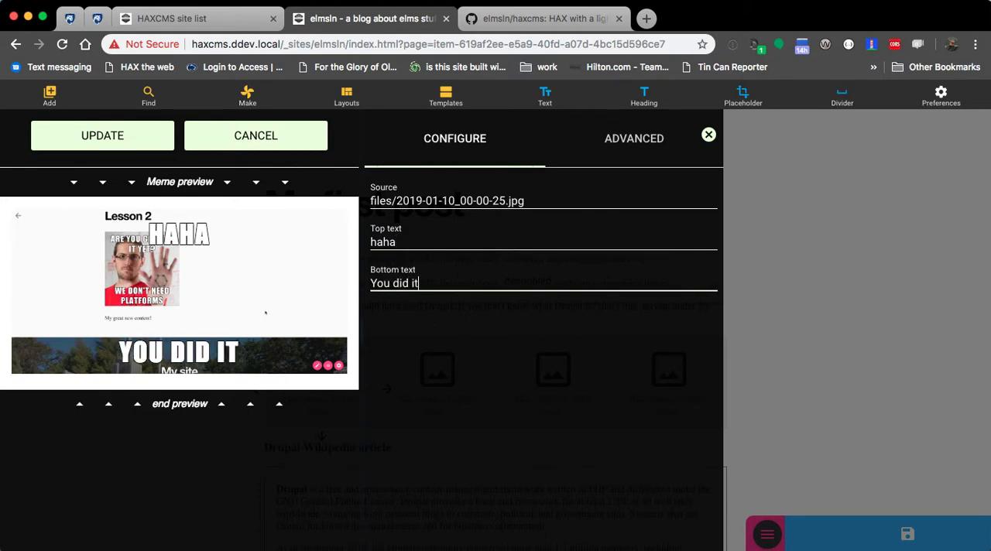
{"action": "left_click", "coordinate": [133, 141]}
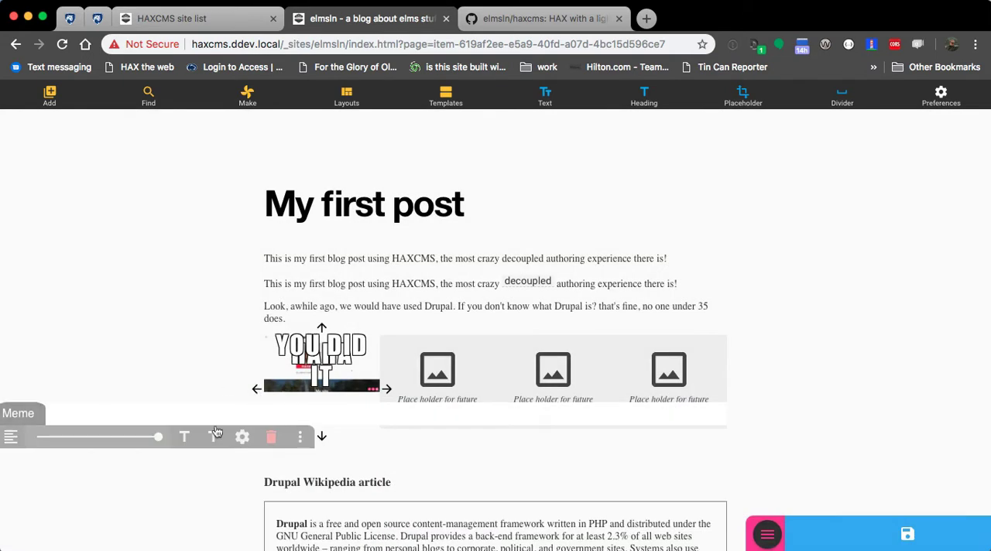
Step: Move the placeholder under the meme into the second column and back to the first
{"action": "left_click", "coordinate": [385, 393]}
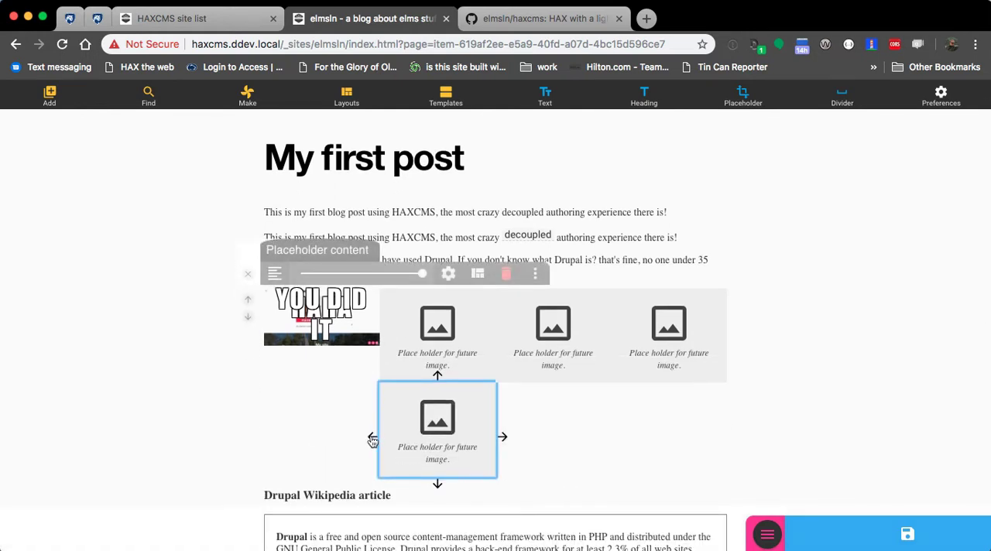
{"action": "left_click", "coordinate": [372, 436]}
Step: Upload 2019-01-10_00-00-25.jpg to the local files for the second column and insert it as a Self-Check
{"action": "left_click", "coordinate": [438, 353]}
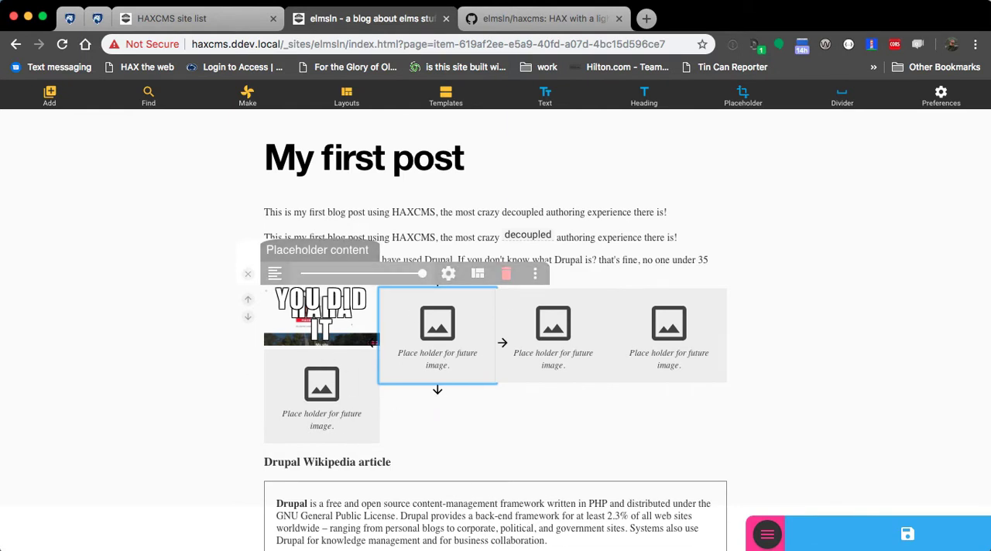
{"action": "left_click_drag", "start_coordinate": [298, 542], "coordinate": [401, 367]}
{"action": "left_click", "coordinate": [413, 253]}
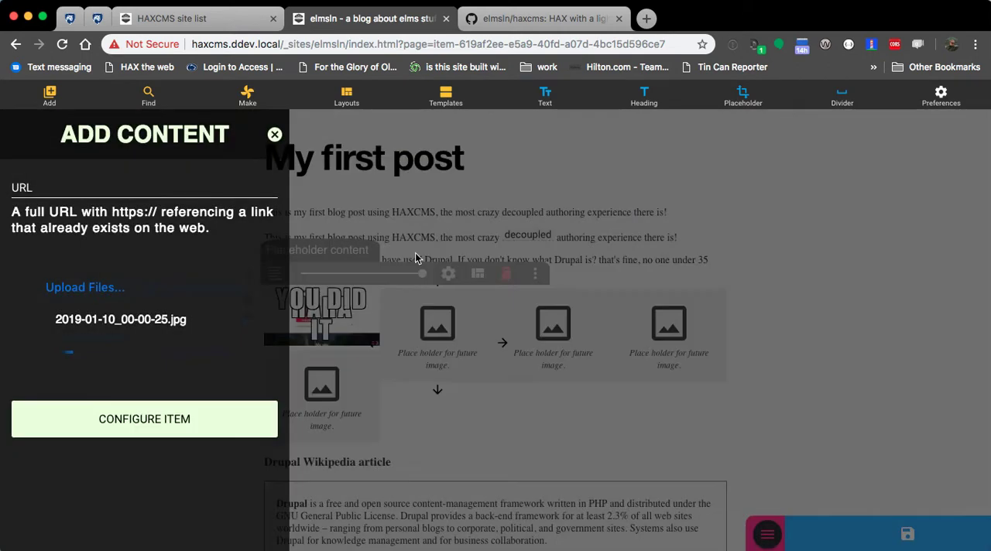
{"action": "left_click", "coordinate": [581, 241]}
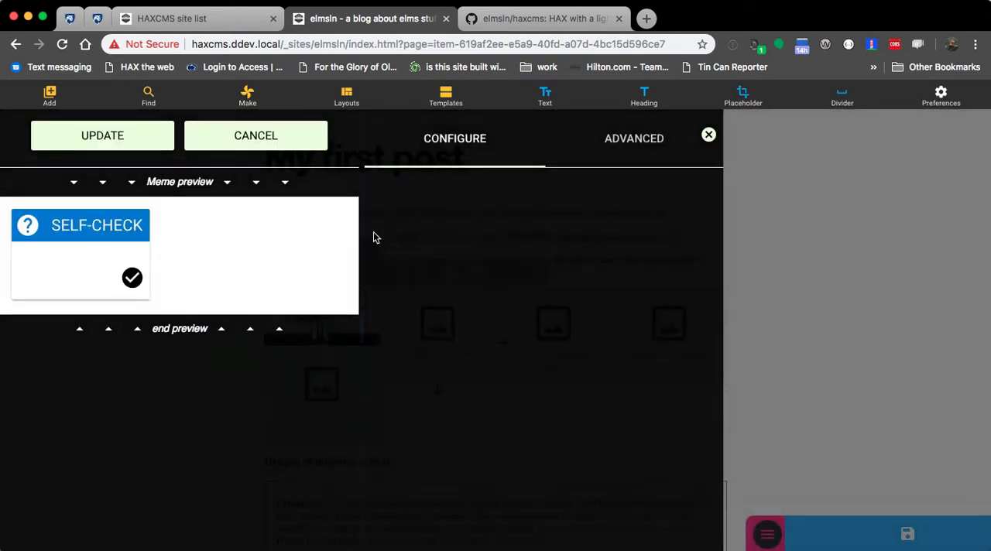
{"action": "left_click", "coordinate": [113, 139]}
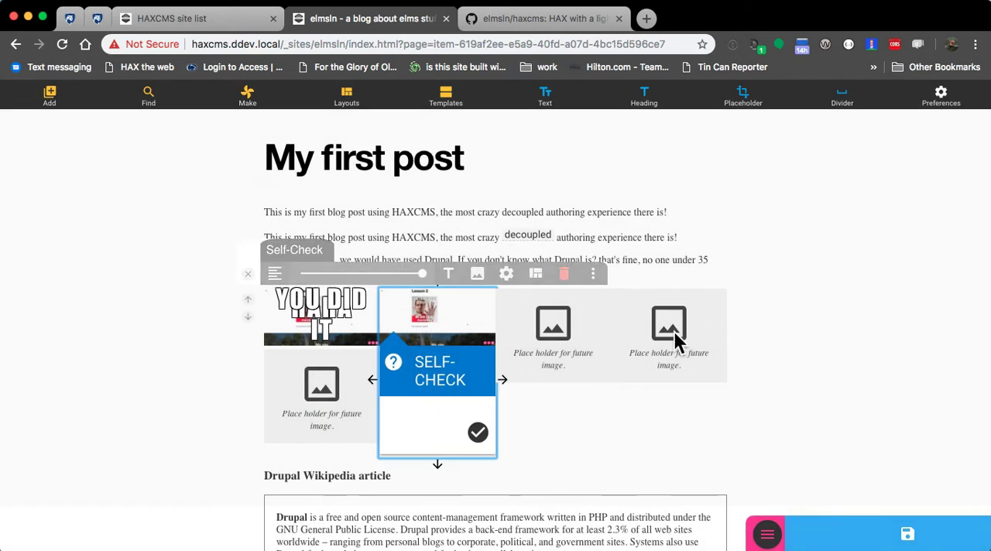
Step: Upload 2018-12-07_13-34-27.png to the local files from the third column's placeholder and present it as a styled image
{"action": "left_click", "coordinate": [567, 337]}
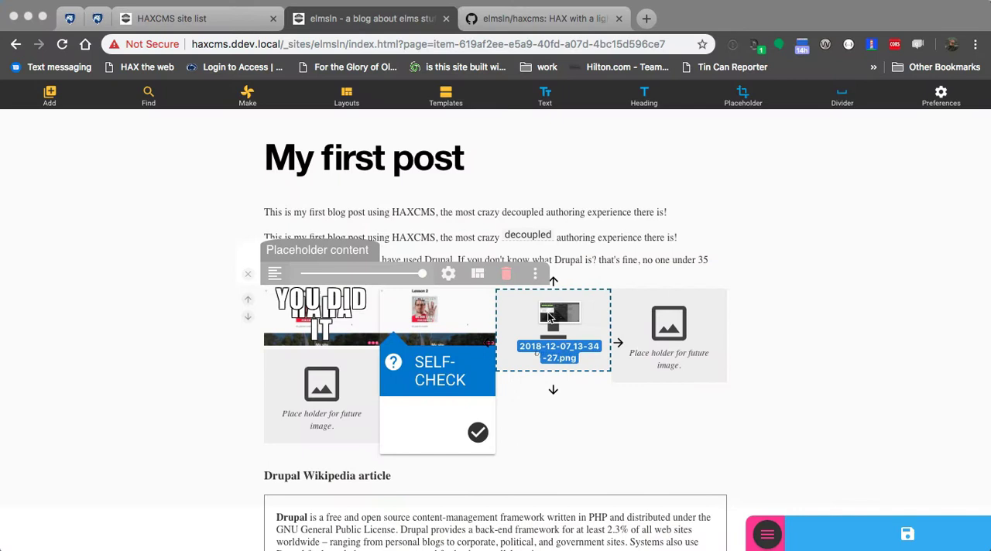
{"action": "left_click_drag", "start_coordinate": [549, 317], "coordinate": [549, 317]}
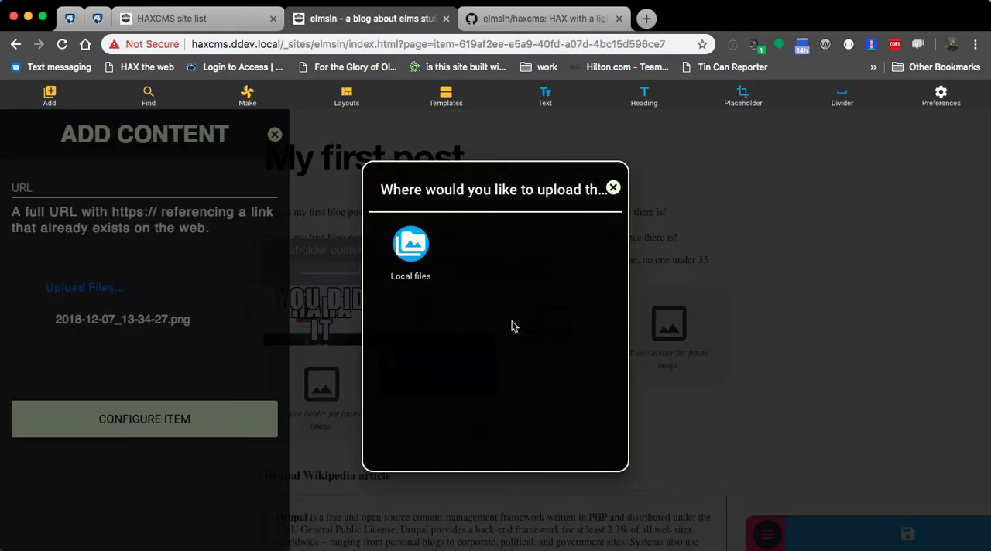
{"action": "left_click", "coordinate": [409, 245]}
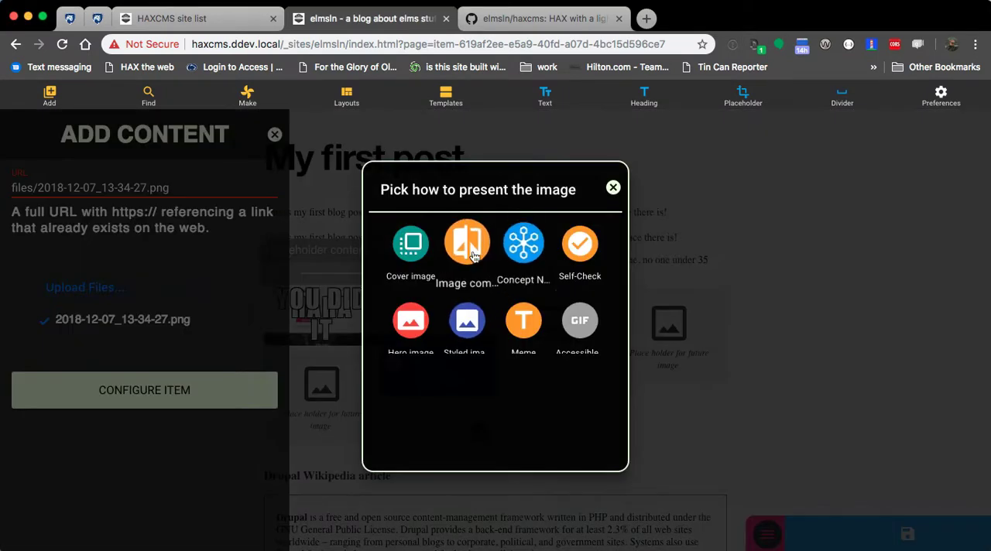
{"action": "left_click", "coordinate": [467, 320]}
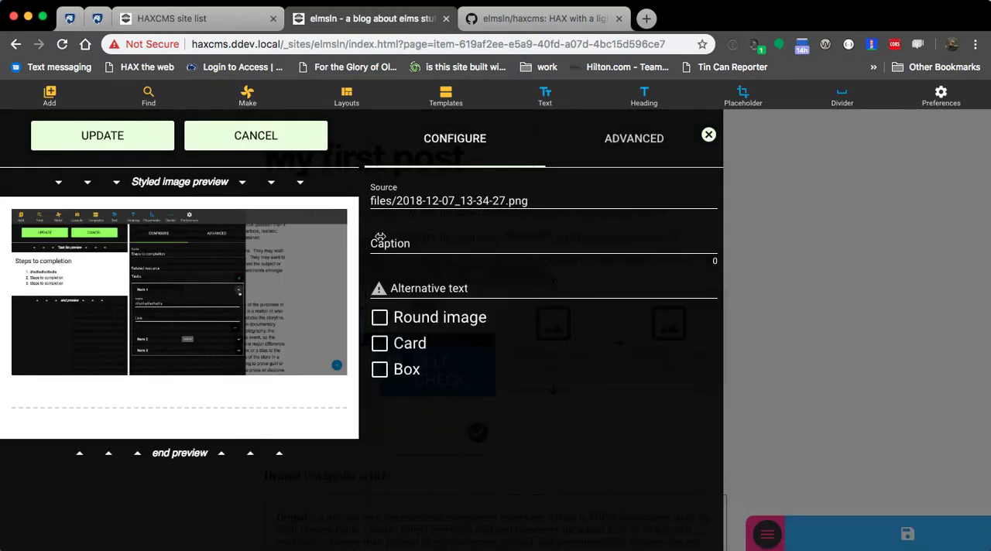
Step: Caption the styled image "sdfsfsfsdfsfsfsf" and set its alternative text to "this is a screenshot of something i did the other day."
{"action": "left_click", "coordinate": [403, 247]}
{"action": "type", "text": "sdfsfsfsdfsfsfsf"}
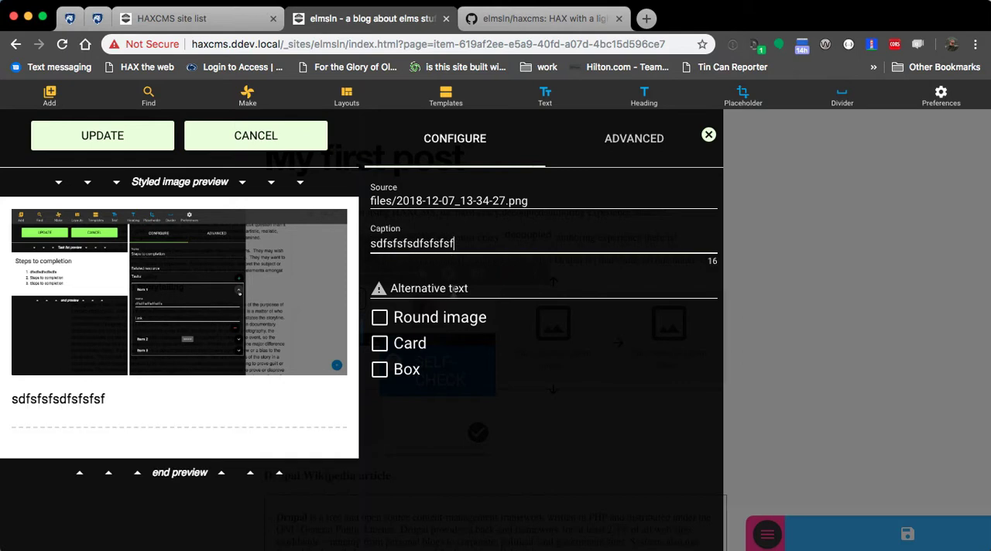
{"action": "left_click", "coordinate": [453, 288]}
{"action": "type", "text": "this is a screenshot of something i did the other day."}
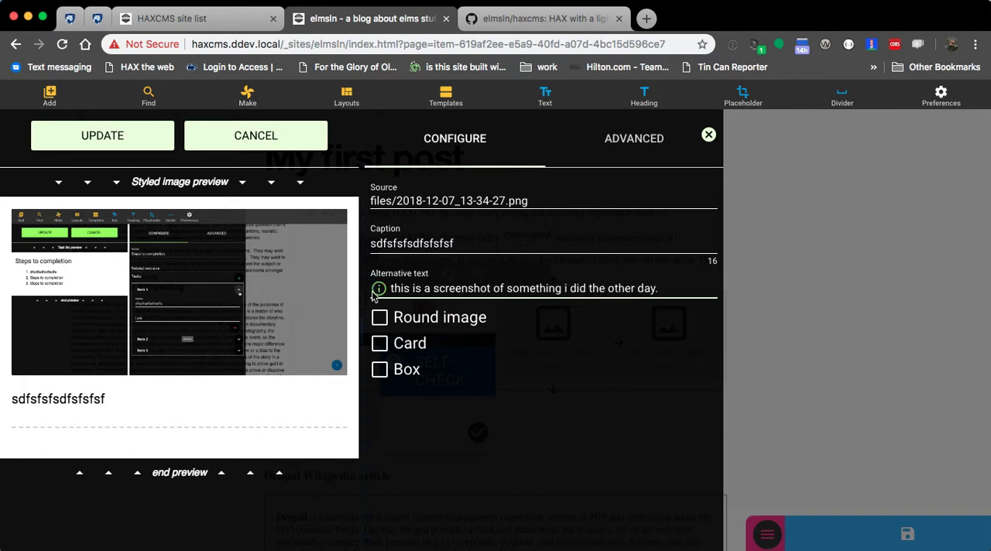
{"action": "mouse_move", "coordinate": [377, 292]}
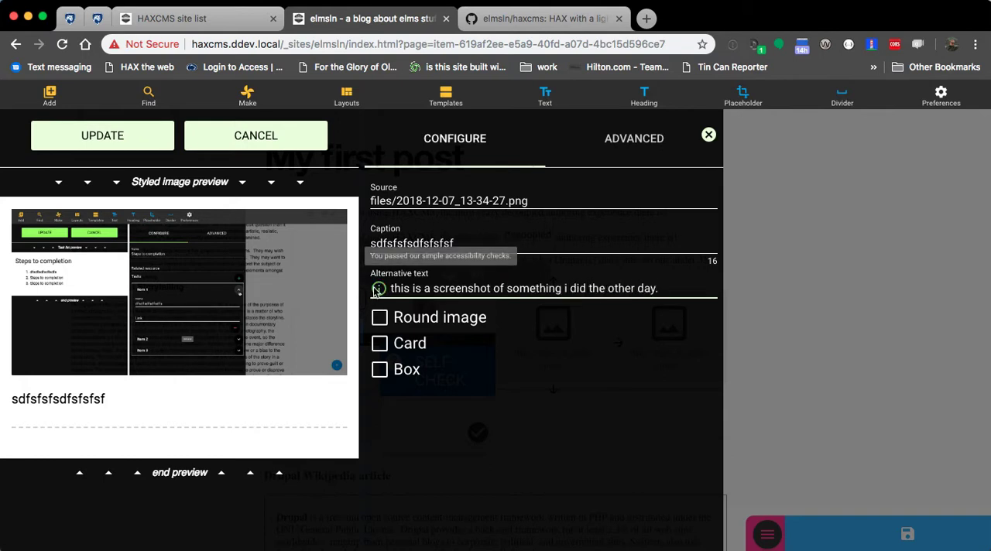
Step: Enable the Round image, Card and Box options for the styled image and place it in the post
{"action": "left_click", "coordinate": [380, 318]}
{"action": "left_click", "coordinate": [379, 343]}
{"action": "left_click", "coordinate": [378, 370]}
{"action": "left_click", "coordinate": [90, 139]}
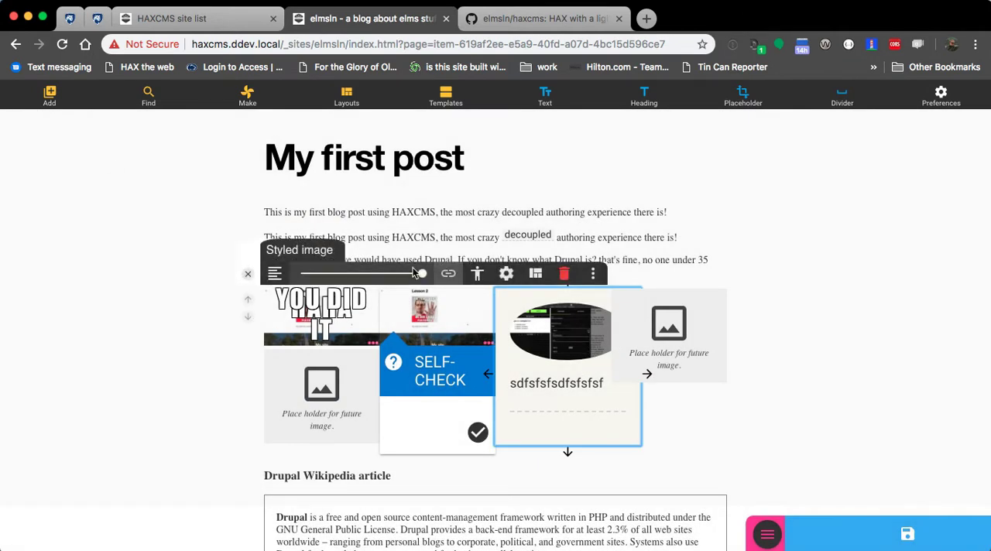
Step: Reduce the widths of the styled image and the Self-Check in their columns
{"action": "left_click", "coordinate": [345, 275]}
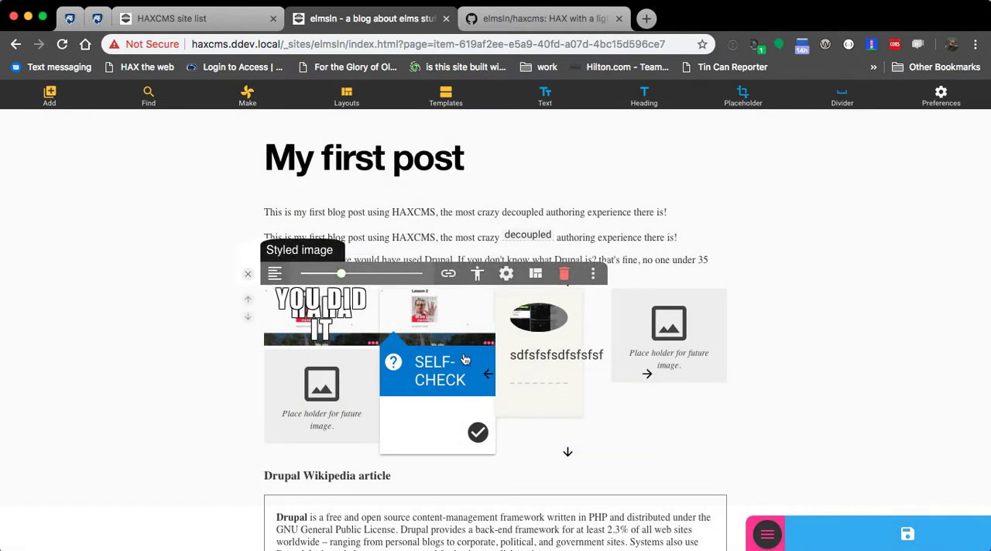
{"action": "left_click", "coordinate": [420, 433]}
{"action": "left_click", "coordinate": [342, 274]}
Step: In the grid plate's settings, move the fourth column's placeholder into the third column, above the styled image
{"action": "left_click", "coordinate": [312, 322]}
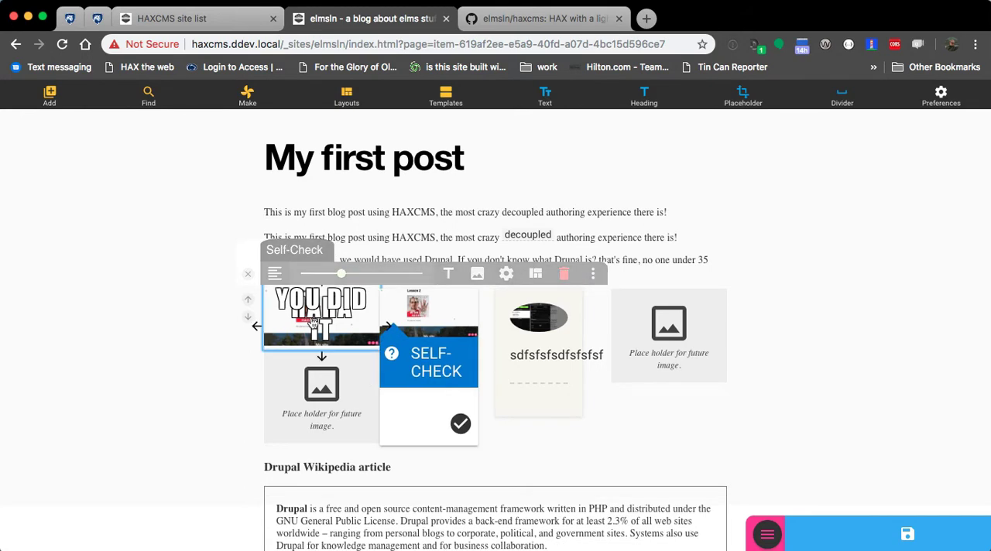
{"action": "left_click", "coordinate": [536, 274]}
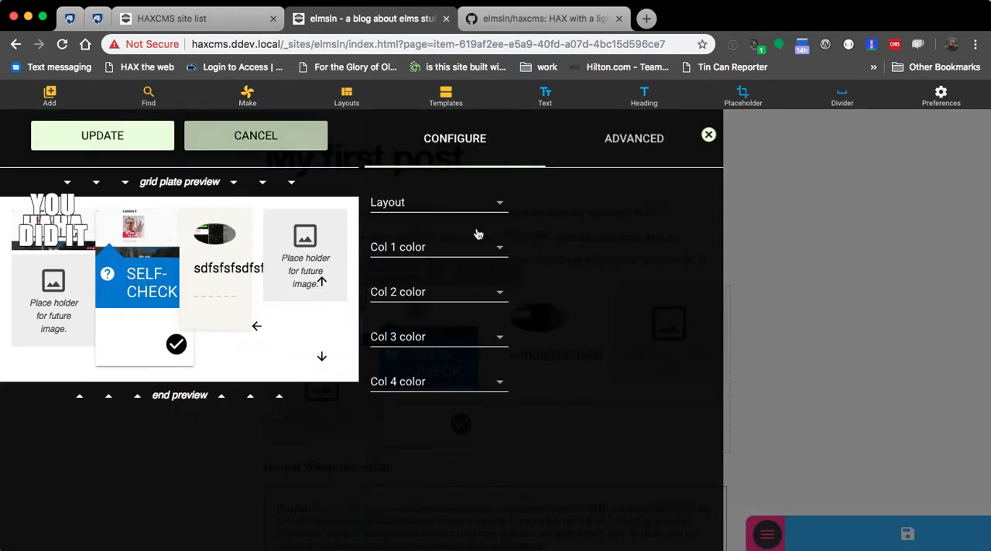
{"action": "left_click", "coordinate": [462, 206]}
{"action": "left_click", "coordinate": [568, 236]}
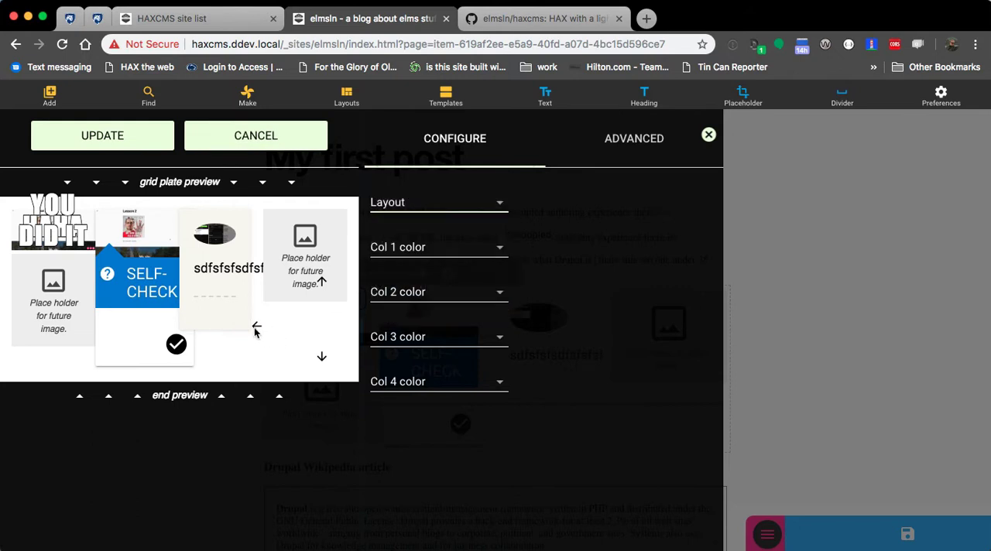
{"action": "left_click", "coordinate": [255, 278]}
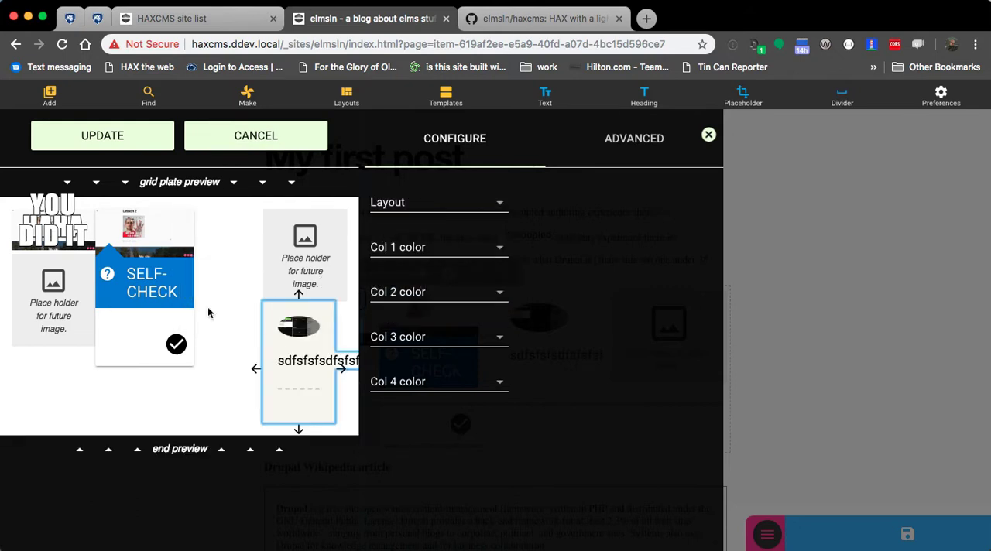
{"action": "left_click", "coordinate": [147, 297]}
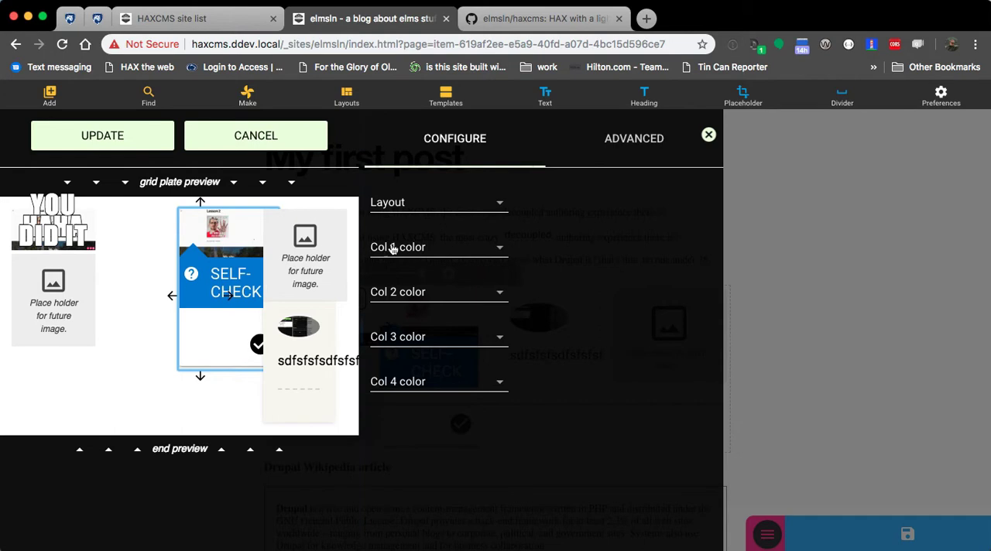
{"action": "left_click", "coordinate": [174, 295]}
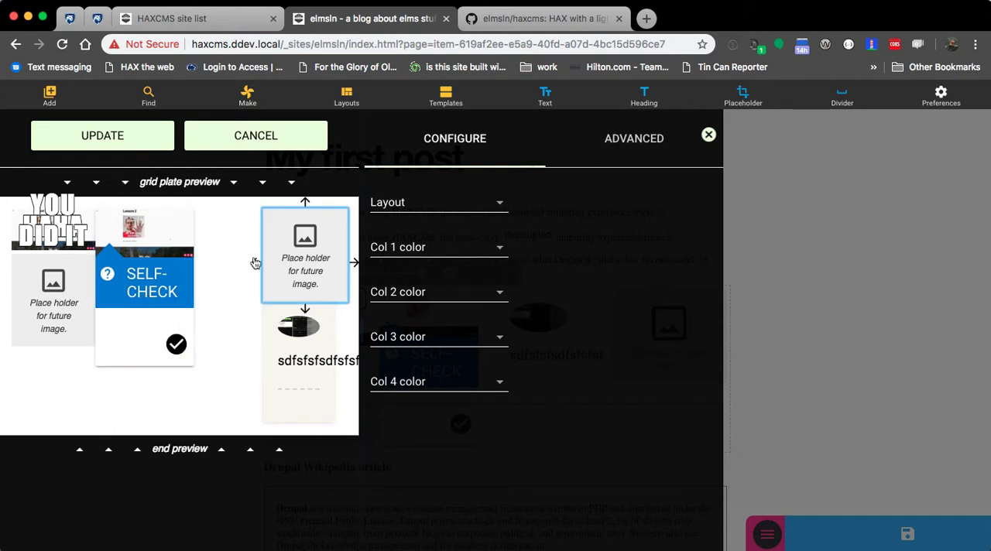
{"action": "left_click", "coordinate": [255, 263]}
{"action": "left_click", "coordinate": [279, 278]}
{"action": "left_click", "coordinate": [255, 276]}
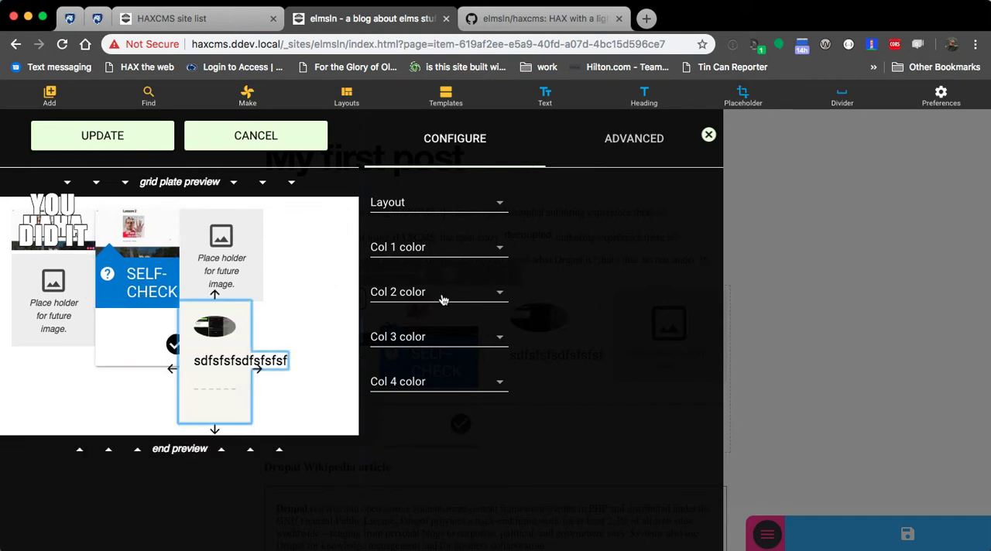
Step: Set the grid plate's layout to "3 cols, 33% each" and apply it to the post
{"action": "left_click", "coordinate": [428, 208]}
{"action": "left_click", "coordinate": [427, 288]}
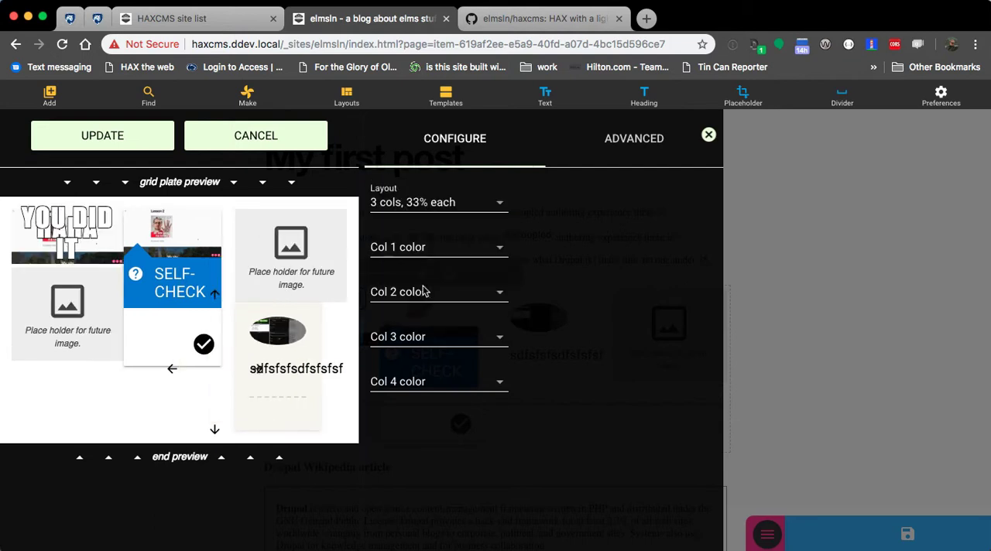
{"action": "left_click", "coordinate": [124, 136]}
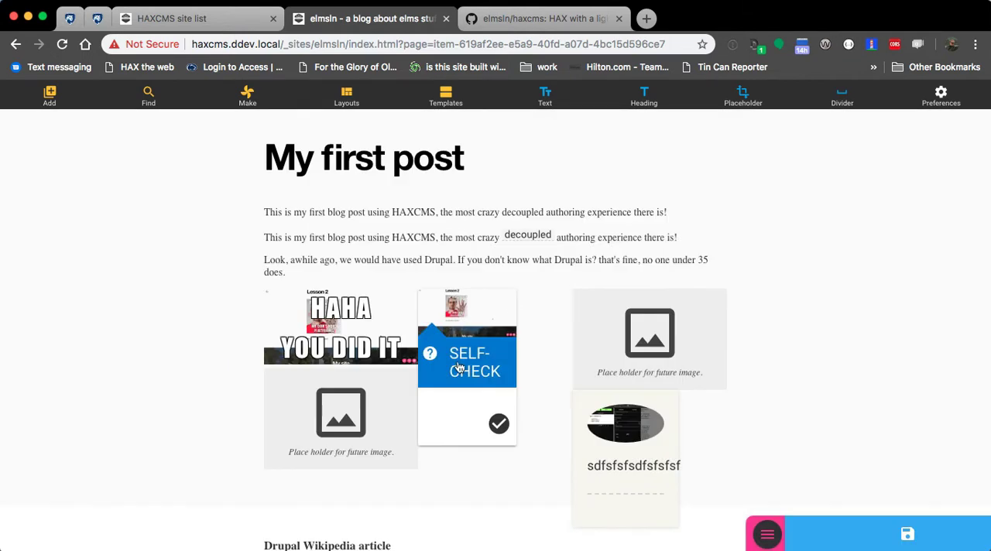
Step: Narrow the whole grid plate to about three quarters of the text width and center it
{"action": "left_click", "coordinate": [547, 353]}
{"action": "left_click", "coordinate": [339, 276]}
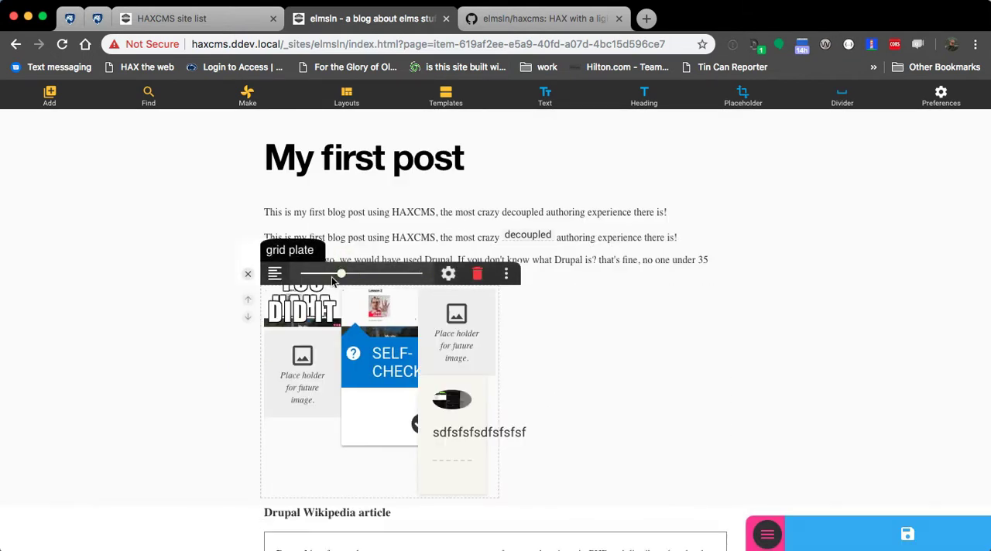
{"action": "left_click_drag", "start_coordinate": [339, 276], "coordinate": [381, 274]}
{"action": "left_click", "coordinate": [274, 273]}
{"action": "left_click", "coordinate": [294, 296]}
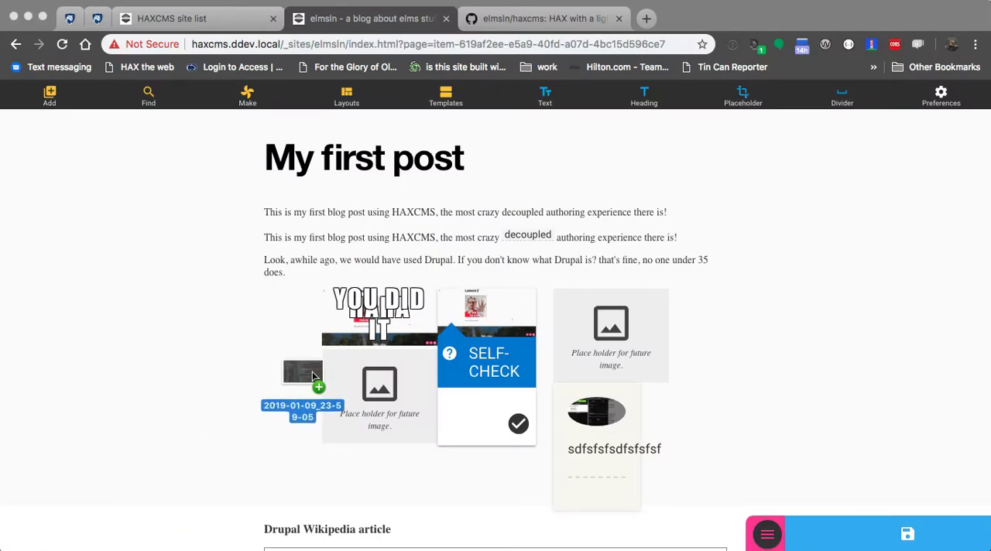
Step: Upload 2019-01-09_23-59-05.jpg to the local files from the placeholder under the meme and choose the hero image presentation
{"action": "left_click_drag", "start_coordinate": [380, 388], "coordinate": [381, 388]}
{"action": "left_click", "coordinate": [411, 246]}
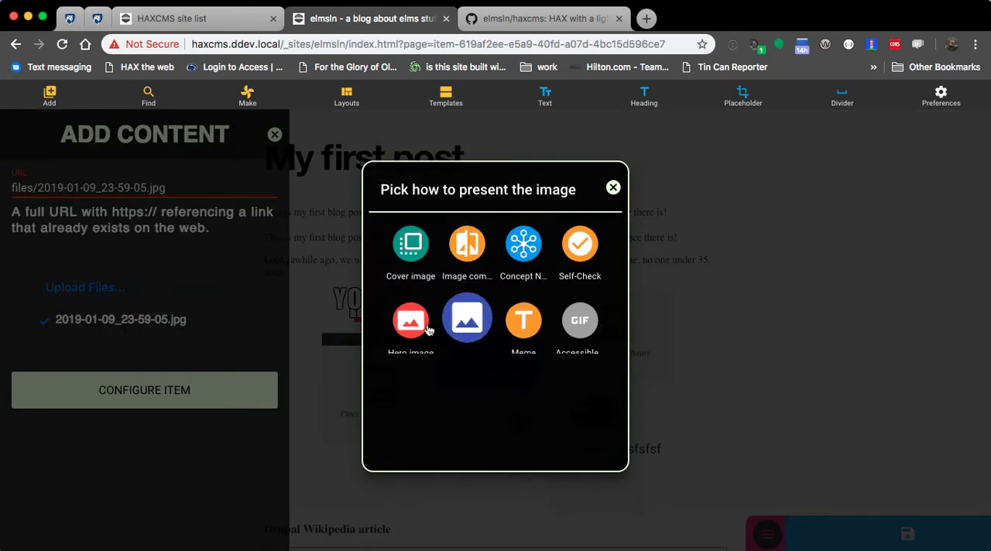
{"action": "left_click", "coordinate": [411, 324]}
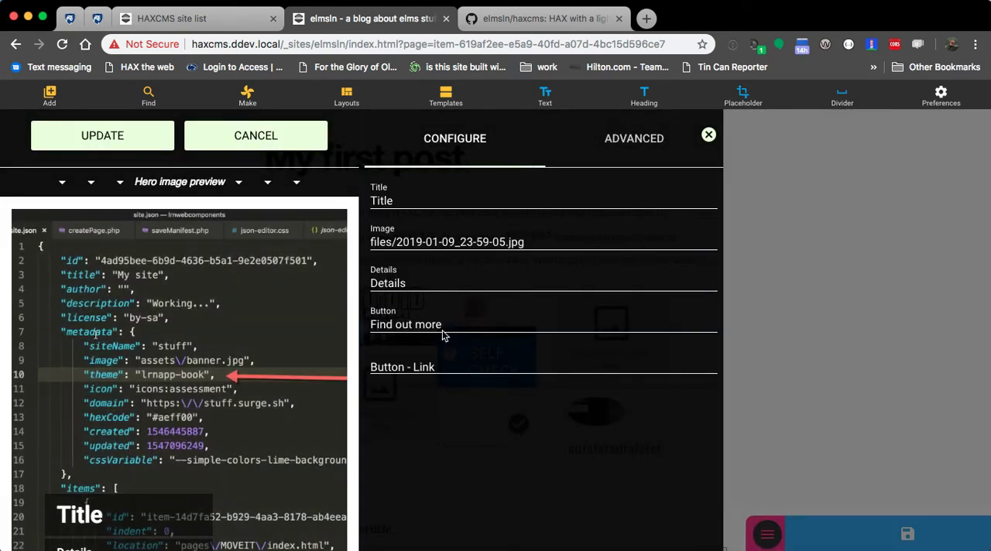
Step: Title the hero image "This is insane" and try to place it in the post
{"action": "double_click", "coordinate": [422, 198]}
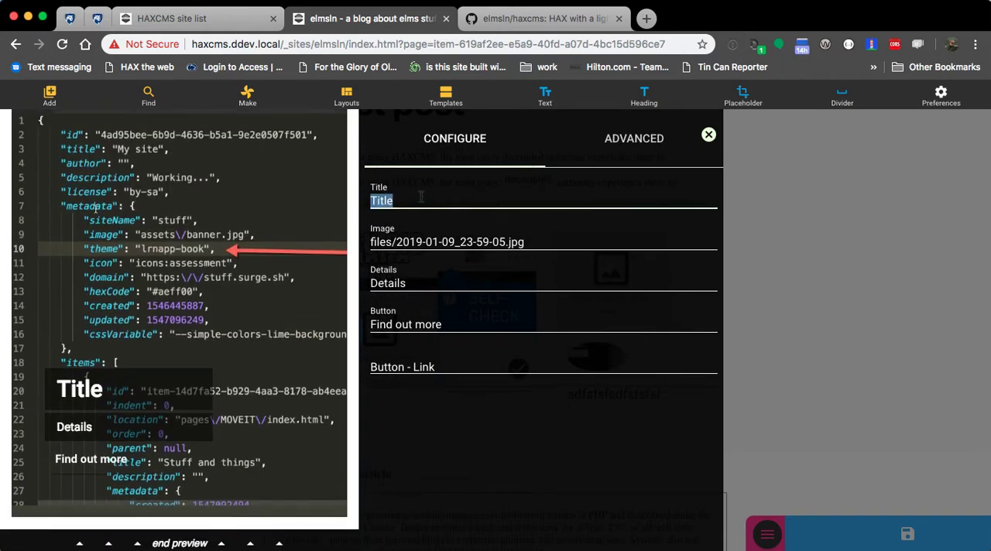
{"action": "type", "text": "This is"}
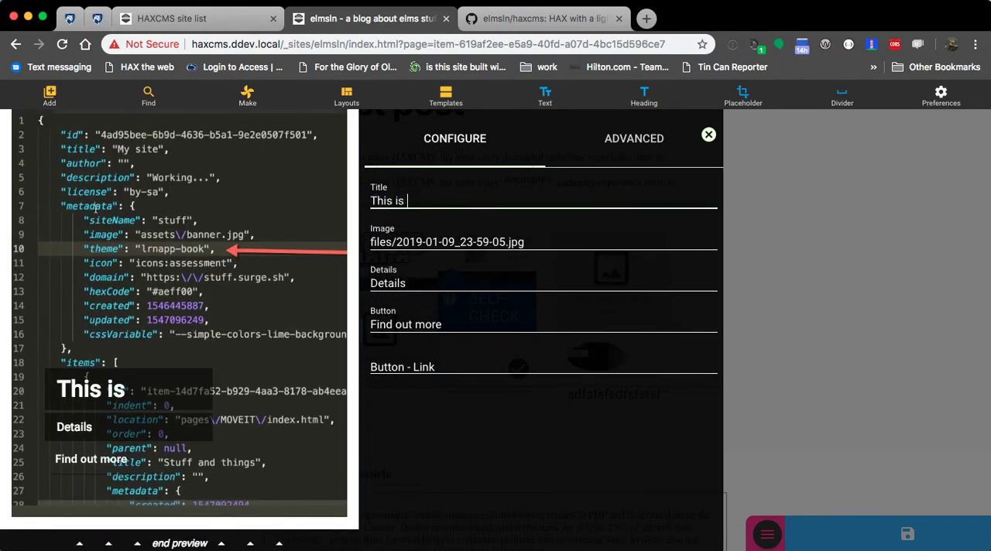
{"action": "type", "text": " insane"}
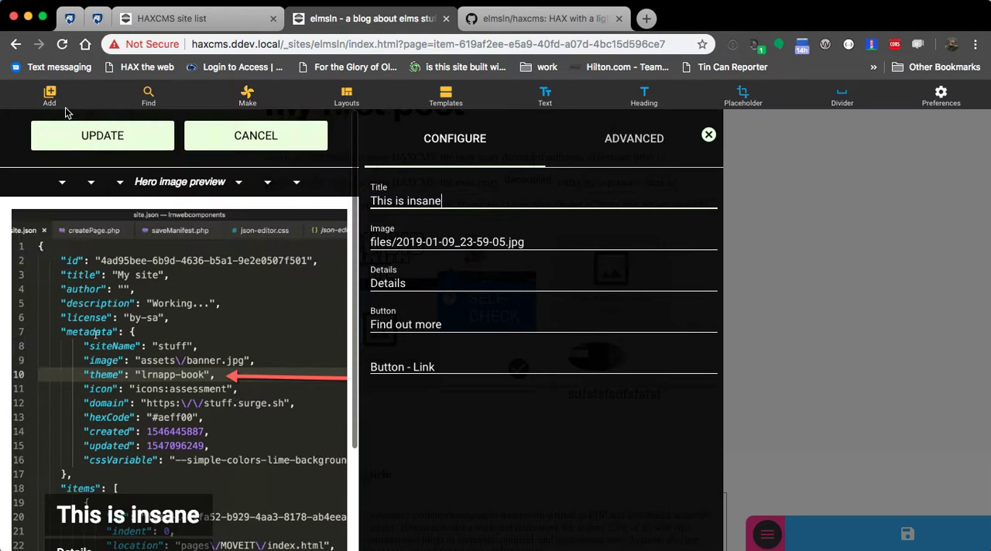
{"action": "left_click", "coordinate": [68, 129]}
{"action": "left_click", "coordinate": [274, 136]}
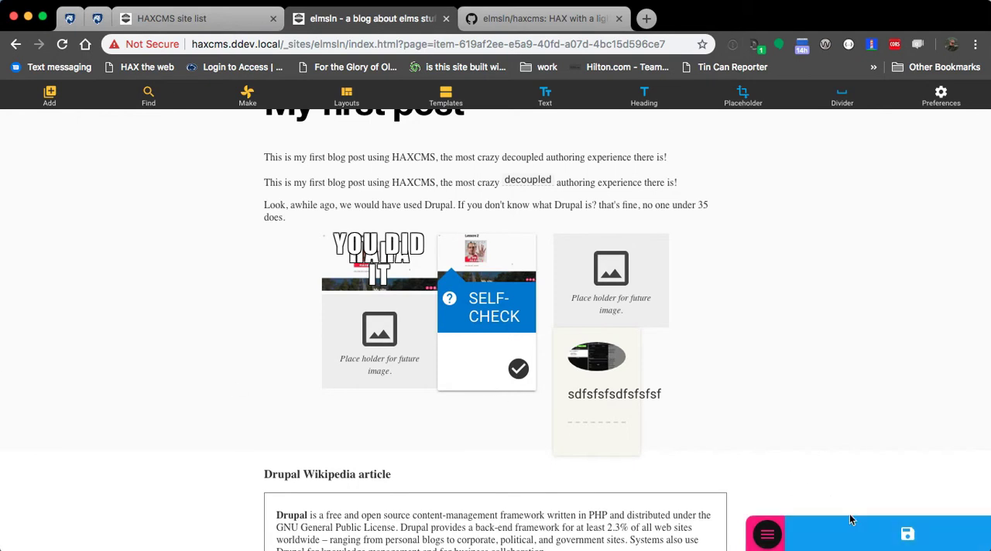
Step: Look over the whole post and save it
{"action": "scroll", "coordinate": [275, 350], "scroll_direction": "up", "scroll_amount": 3}
{"action": "scroll", "coordinate": [403, 357], "scroll_direction": "down", "scroll_amount": 5}
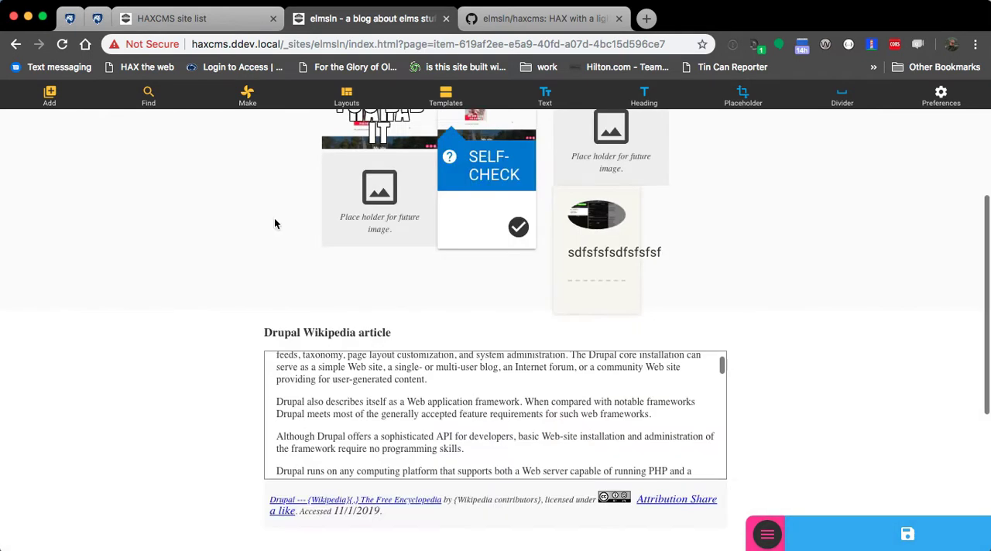
{"action": "scroll", "coordinate": [739, 442], "scroll_direction": "down", "scroll_amount": 3}
{"action": "scroll", "coordinate": [739, 443], "scroll_direction": "up", "scroll_amount": 10}
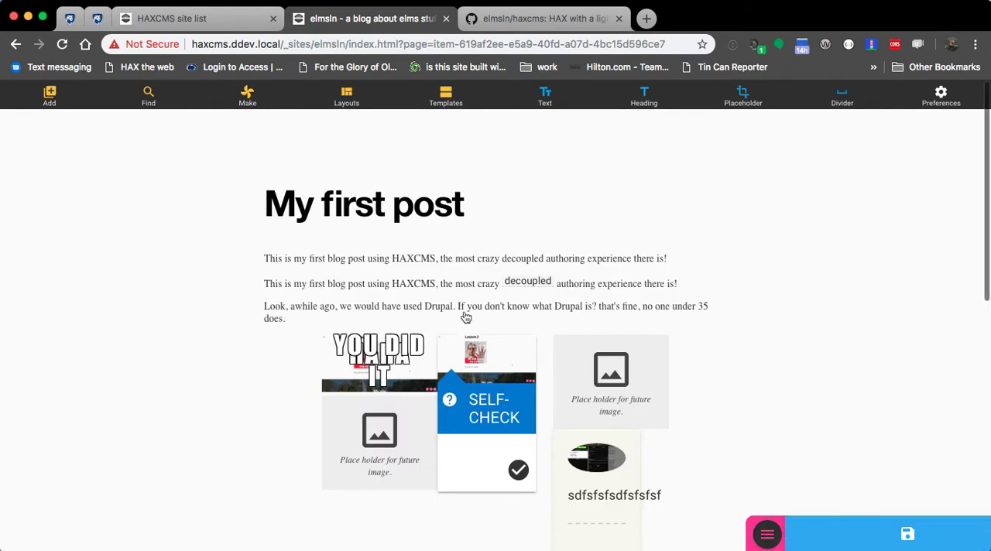
{"action": "left_click", "coordinate": [908, 535]}
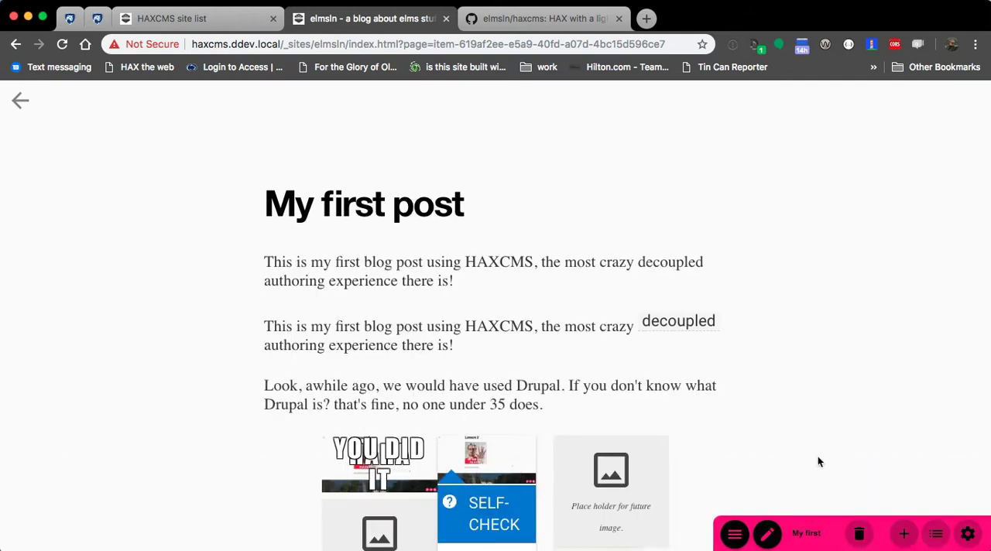
Step: Switch to the GitHub client and review the elmsln commits for the uploaded images and the latest "My first post" update
{"action": "key", "text": "super+Tab"}
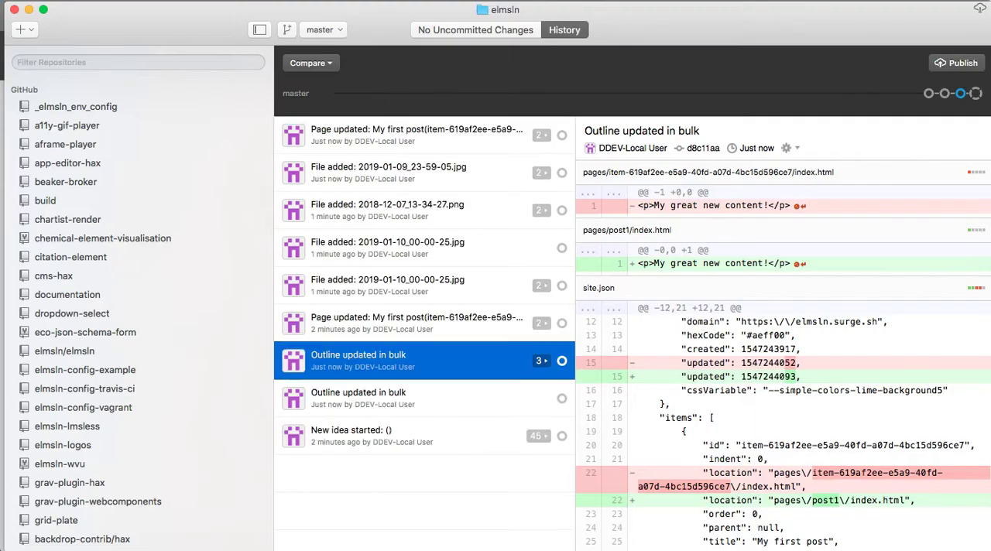
{"action": "left_click", "coordinate": [379, 323]}
{"action": "key", "text": "Up"}
{"action": "key", "text": "Up"}
{"action": "key", "text": "Up"}
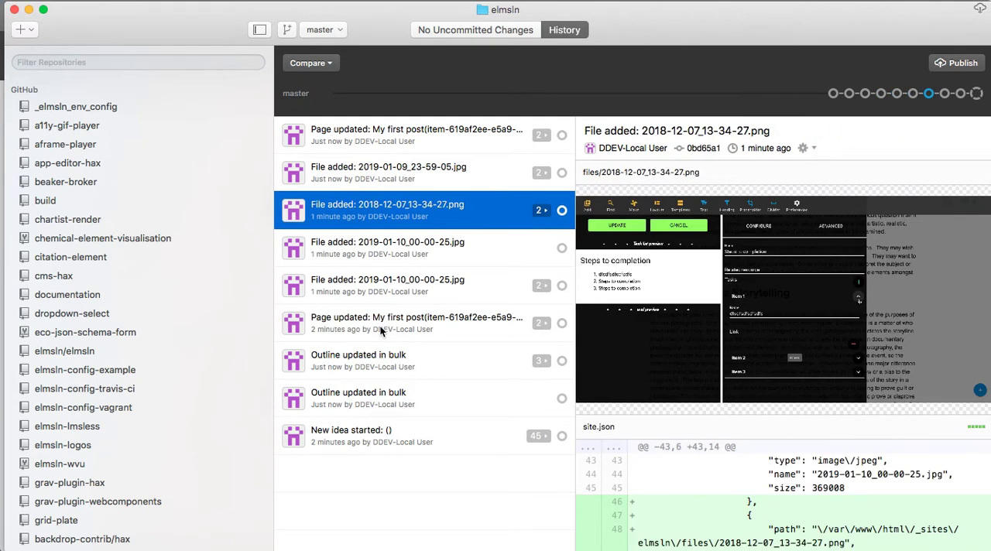
{"action": "key", "text": "Up"}
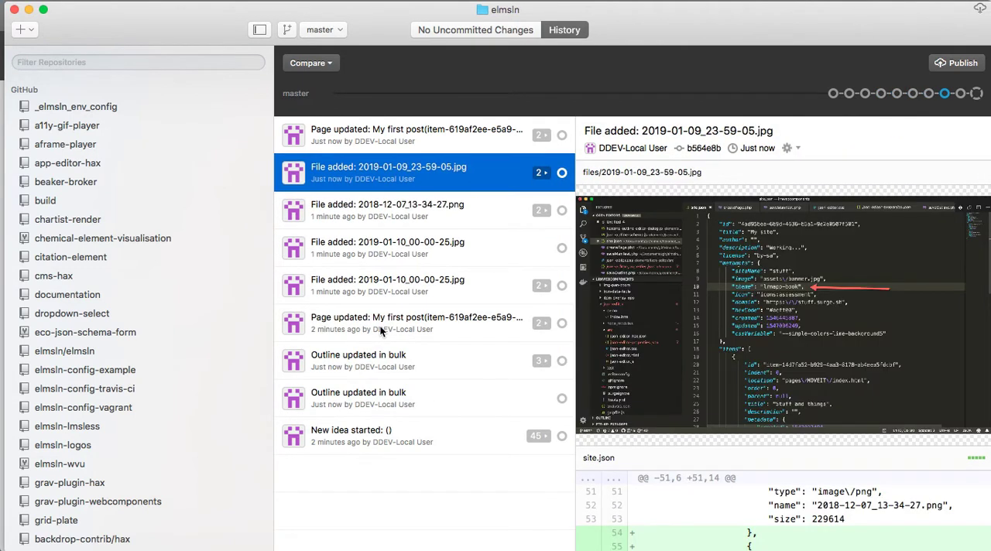
{"action": "scroll", "coordinate": [732, 205], "scroll_direction": "down", "scroll_amount": 5}
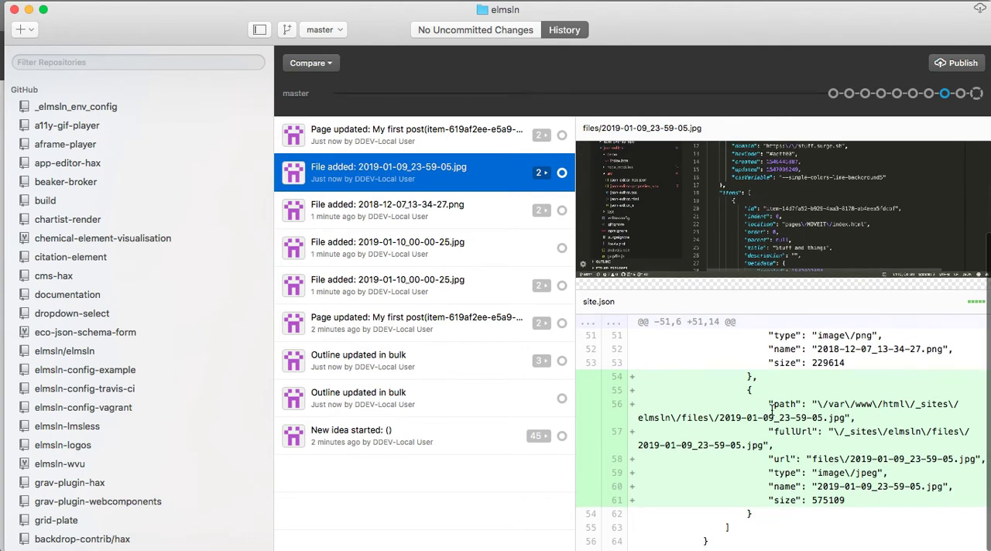
{"action": "key", "text": "Up"}
{"action": "scroll", "coordinate": [774, 403], "scroll_direction": "down", "scroll_amount": 10}
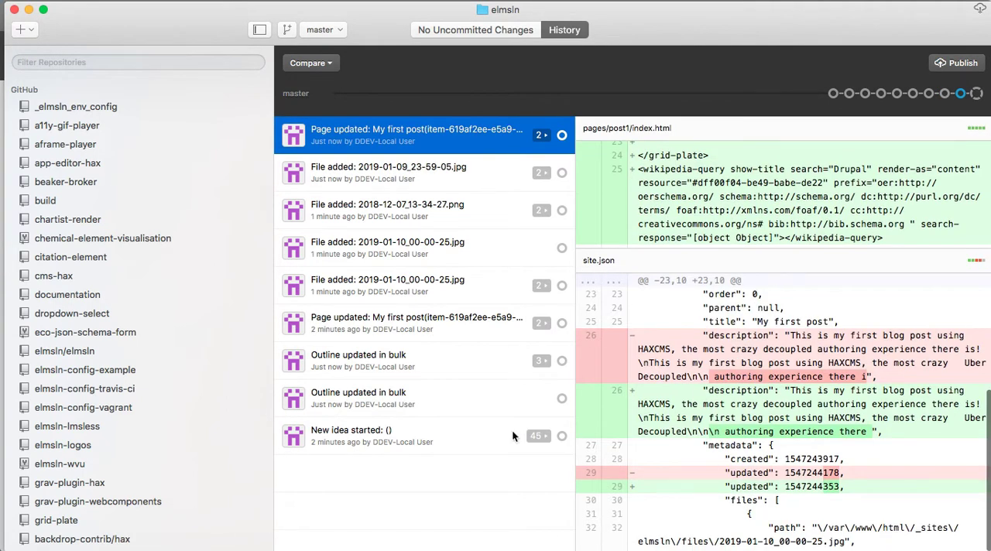
Step: Switch back to the blog in the browser and add a new page titled "The future of Business"
{"action": "key", "text": "super+Tab"}
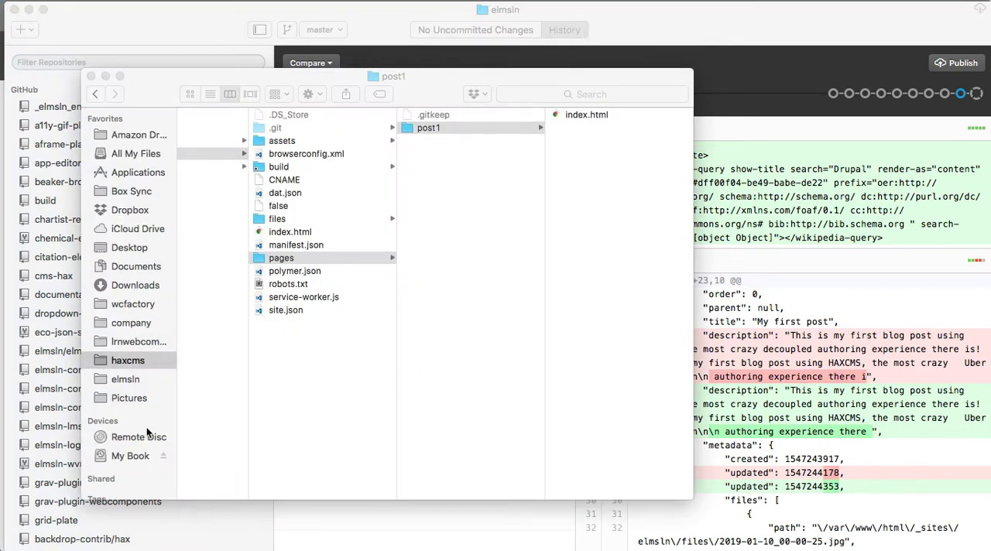
{"action": "key", "text": "super+Tab"}
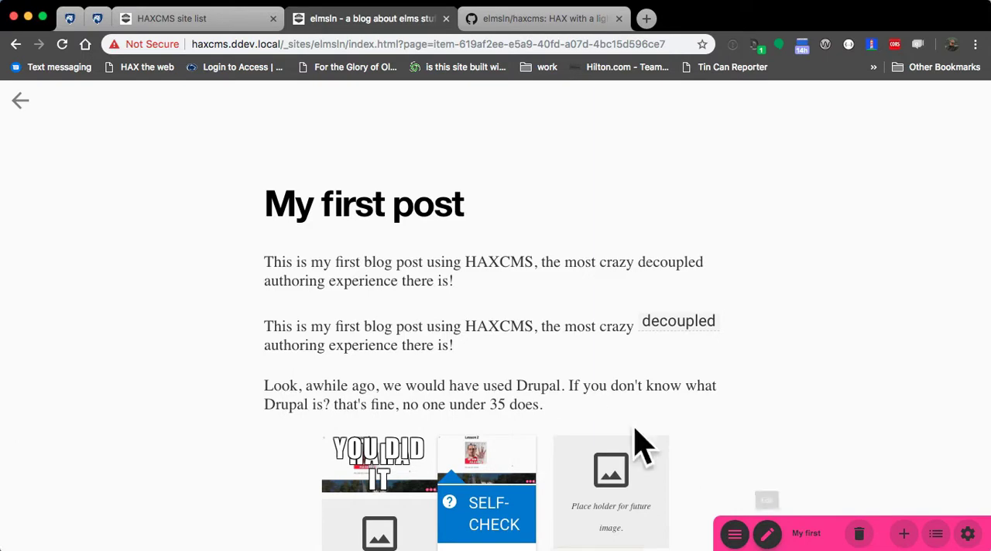
{"action": "left_click", "coordinate": [904, 535]}
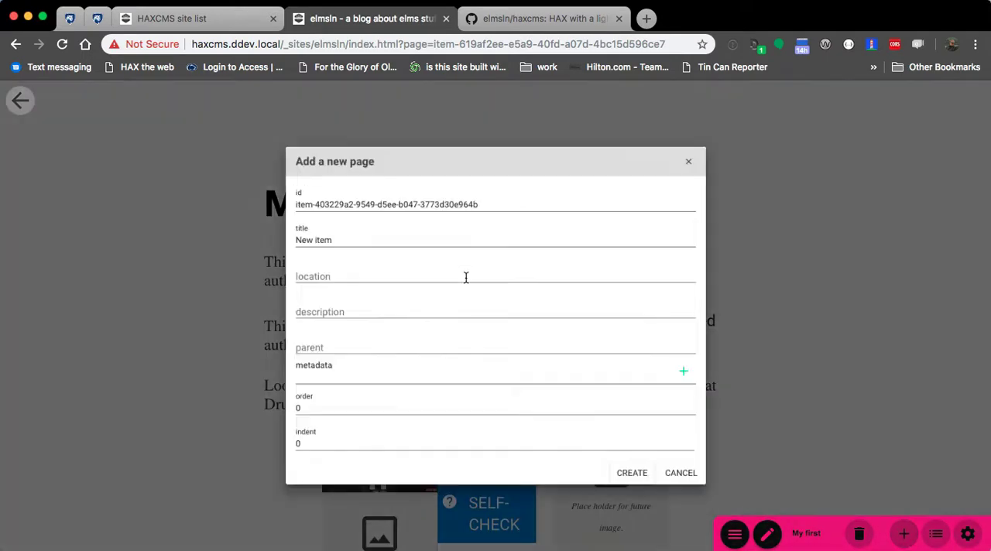
{"action": "left_click", "coordinate": [333, 225]}
{"action": "key", "text": "super+a"}
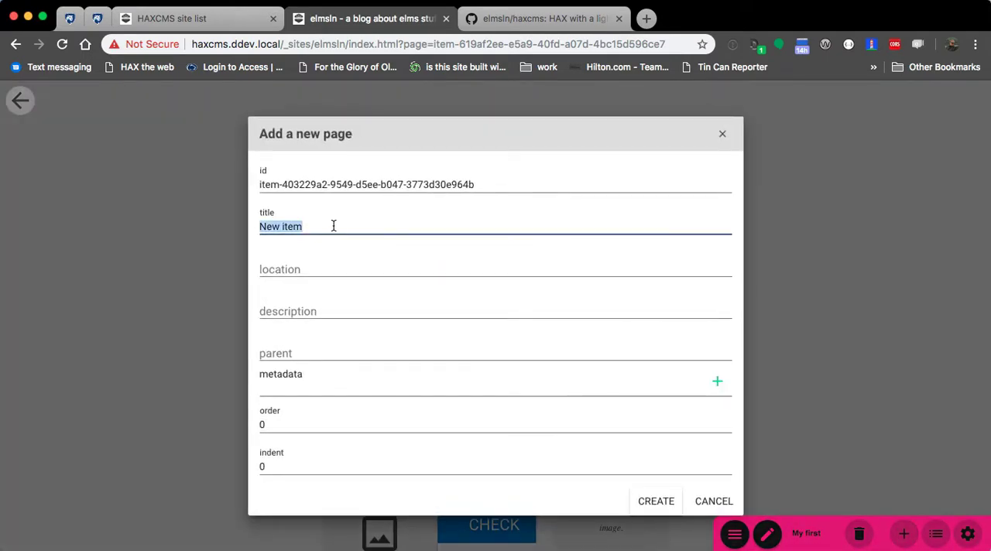
{"action": "type", "text": "Th"}
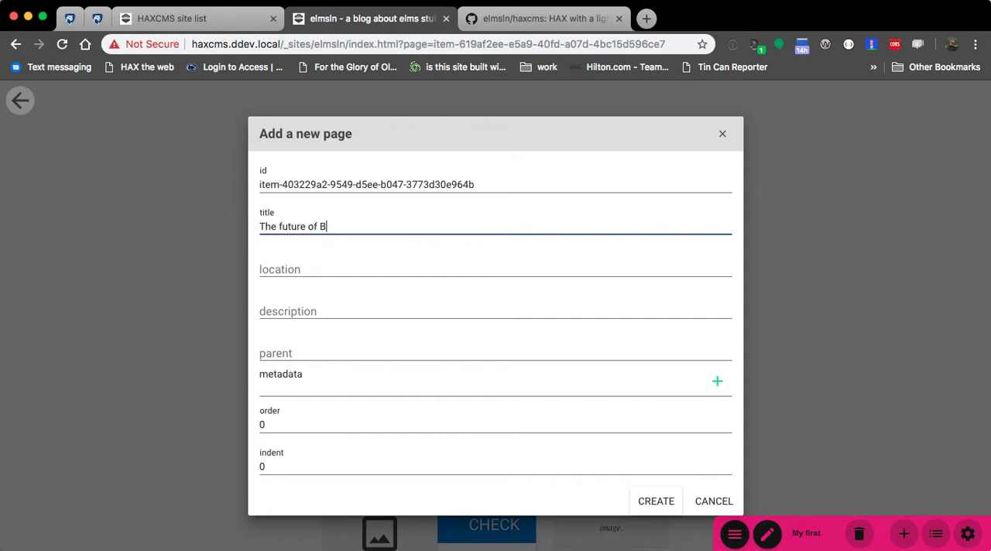
{"action": "left_click", "coordinate": [656, 502]}
Step: Return to the blog's post list, reload the site, and open the "The future of Business" post
{"action": "left_click", "coordinate": [18, 100]}
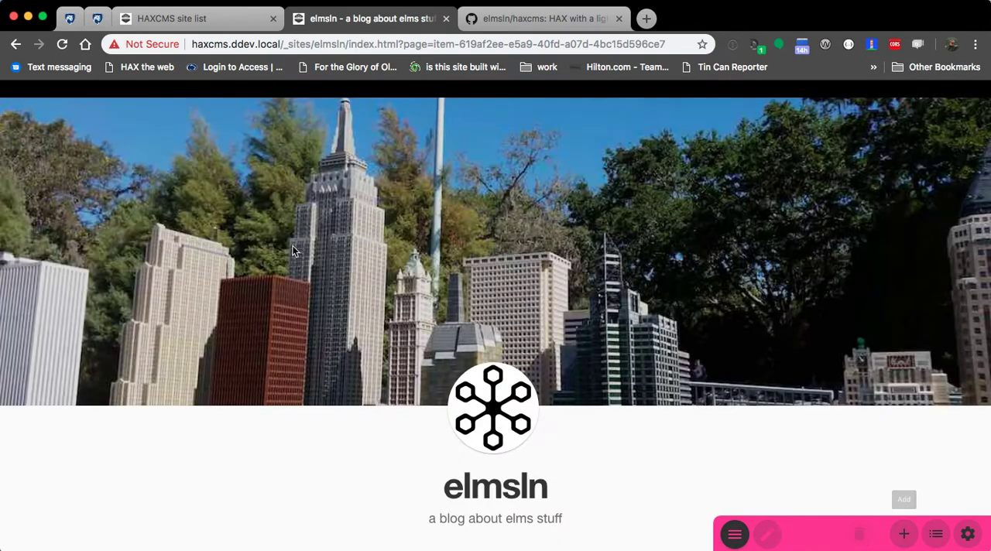
{"action": "scroll", "coordinate": [281, 246], "scroll_direction": "down", "scroll_amount": 3}
{"action": "key", "text": "super+r"}
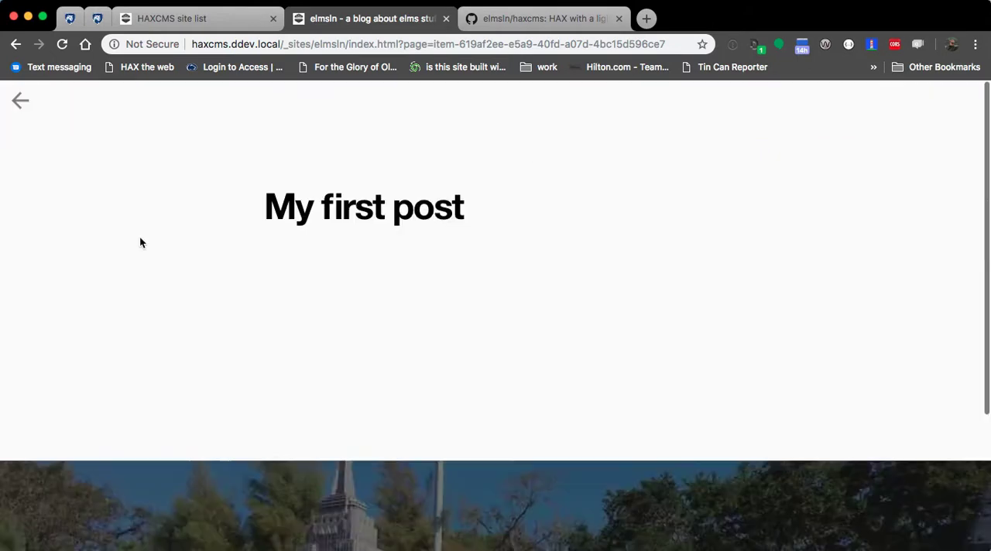
{"action": "left_click", "coordinate": [20, 101]}
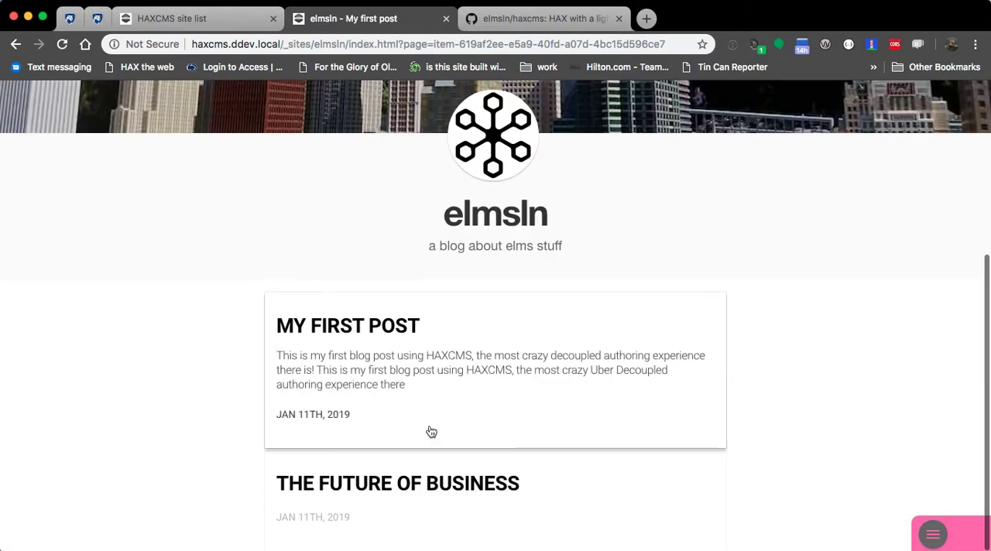
{"action": "left_click", "coordinate": [601, 501]}
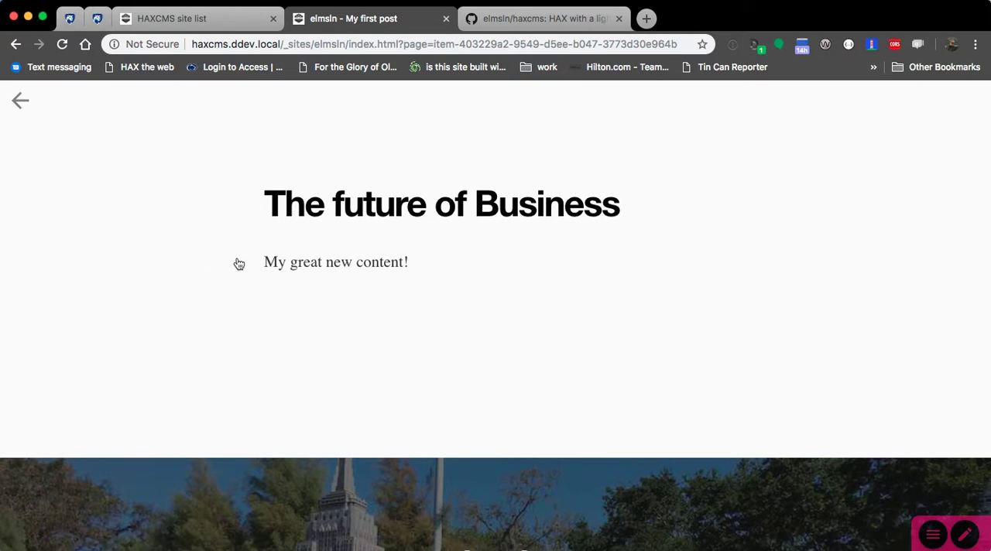
Step: Inspect the new page's item folder in Finder and its "Page added" commit in the GitHub client
{"action": "key", "text": "super+Tab"}
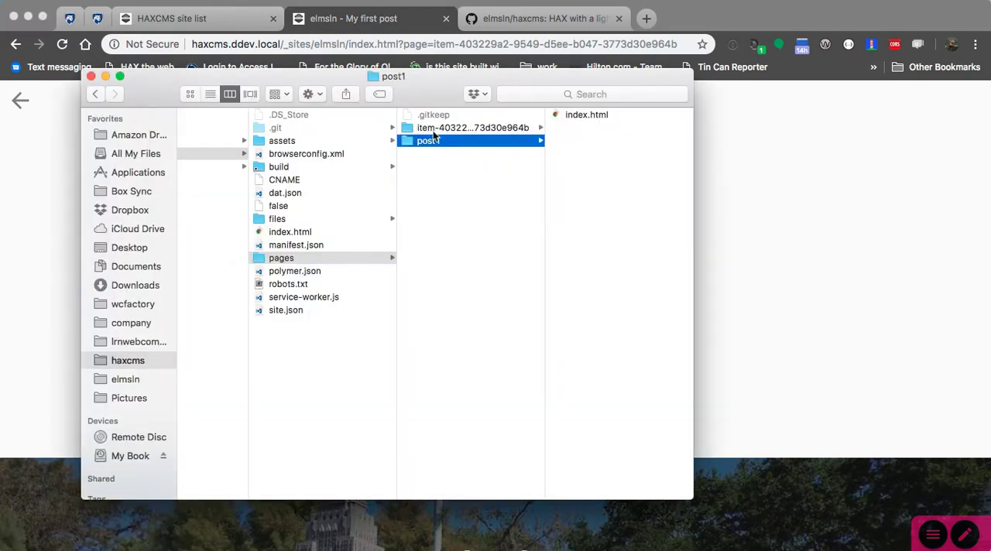
{"action": "left_click", "coordinate": [453, 128]}
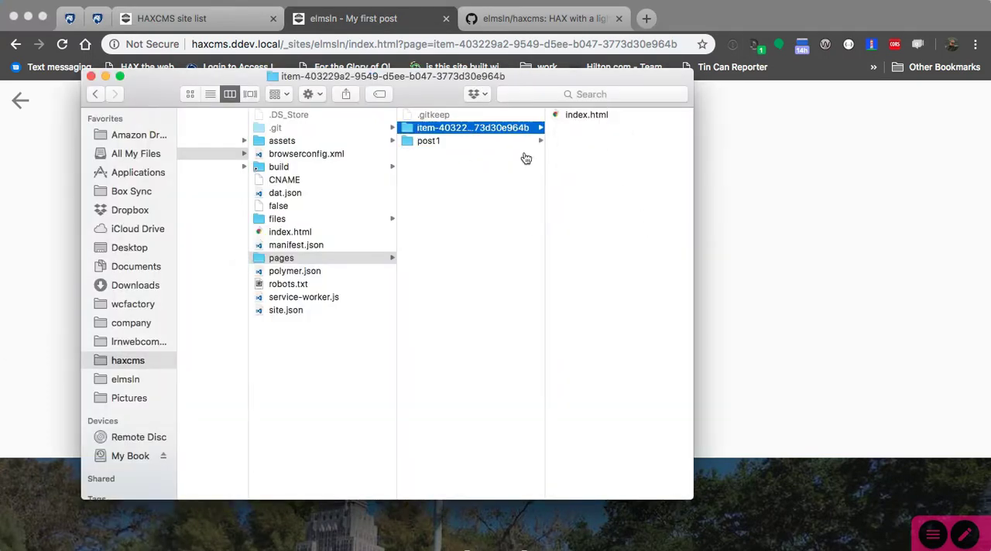
{"action": "key", "text": "super+Tab"}
{"action": "left_click", "coordinate": [499, 128]}
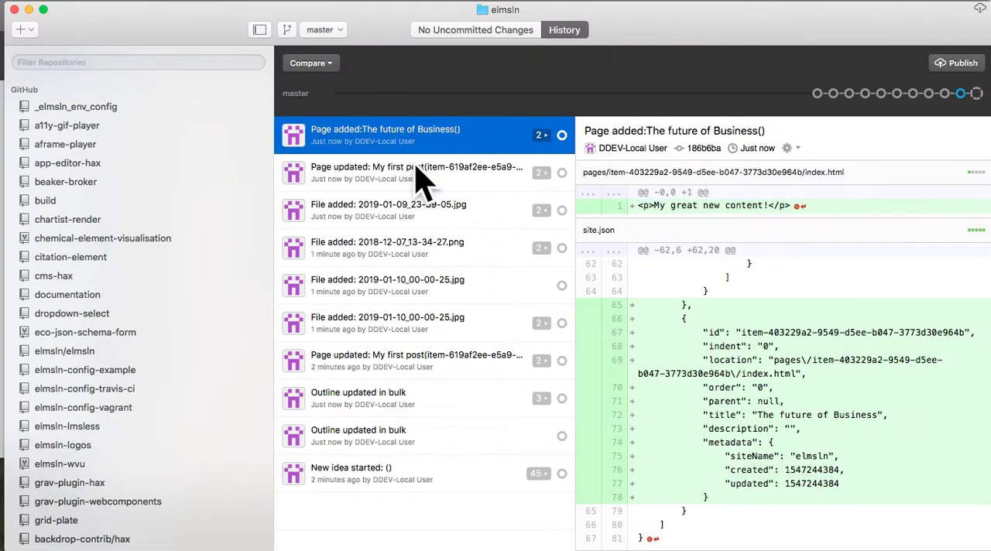
Step: Switch to the browser, delete the "The future of Business" page, and reload the blog's post list
{"action": "key", "text": "super+Tab"}
{"action": "key", "text": "super+Tab"}
{"action": "key", "text": "super+Tab"}
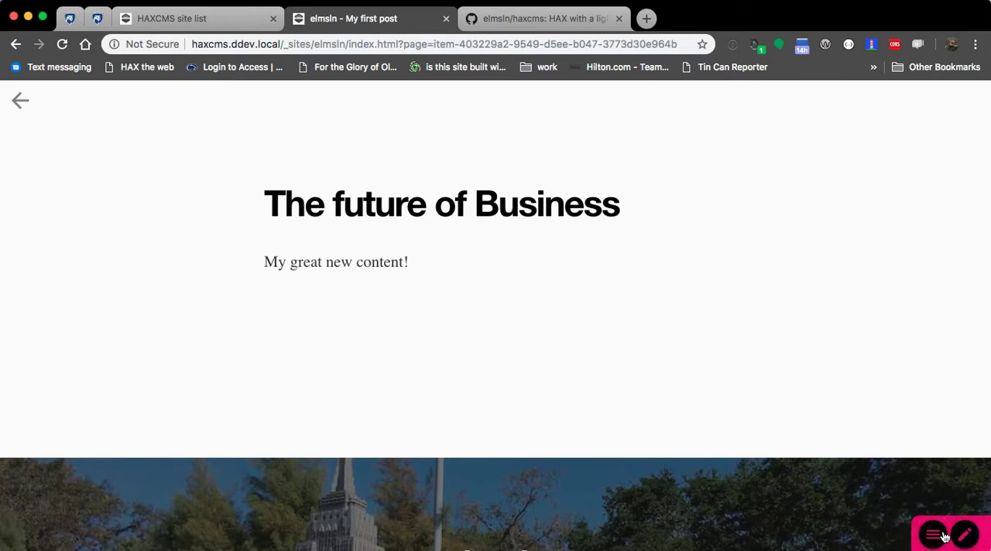
{"action": "mouse_move", "coordinate": [951, 533]}
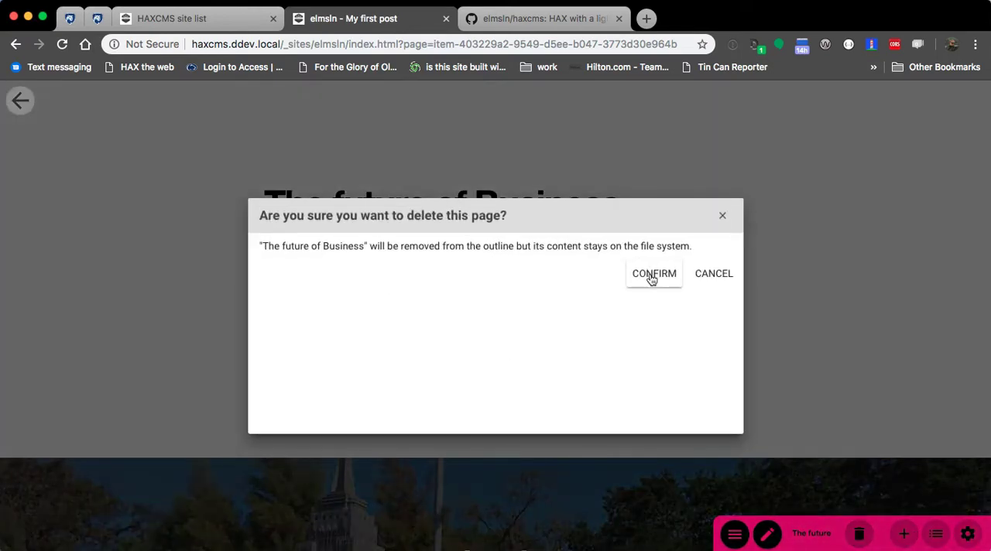
{"action": "left_click", "coordinate": [654, 275]}
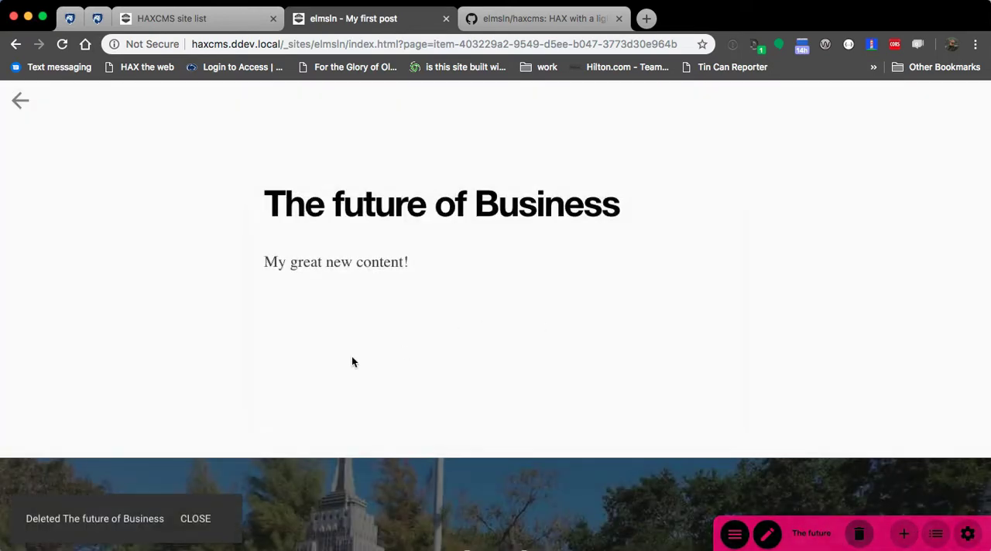
{"action": "left_click", "coordinate": [199, 526]}
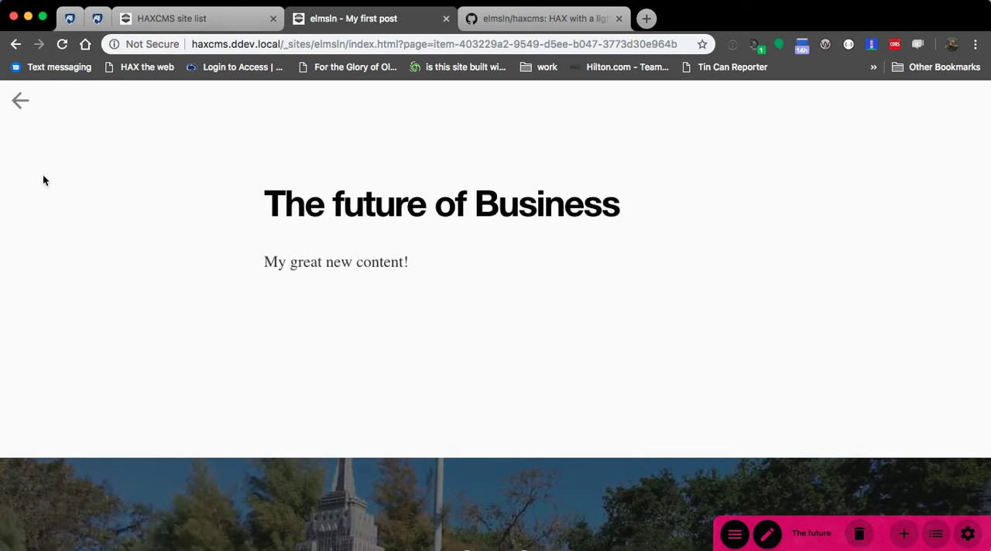
{"action": "left_click", "coordinate": [19, 99]}
{"action": "scroll", "coordinate": [165, 347], "scroll_direction": "down", "scroll_amount": 4}
{"action": "key", "text": "super+r"}
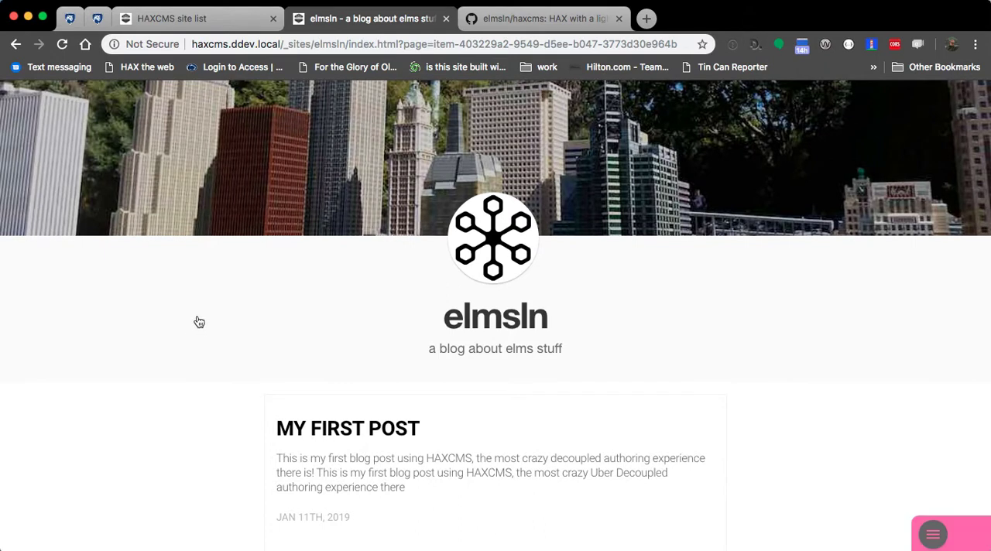
Step: Review the "Page deleted" commit's site.json changes in the GitHub client and check the page's folder in Finder
{"action": "key", "text": "super+Tab"}
{"action": "left_click", "coordinate": [464, 120]}
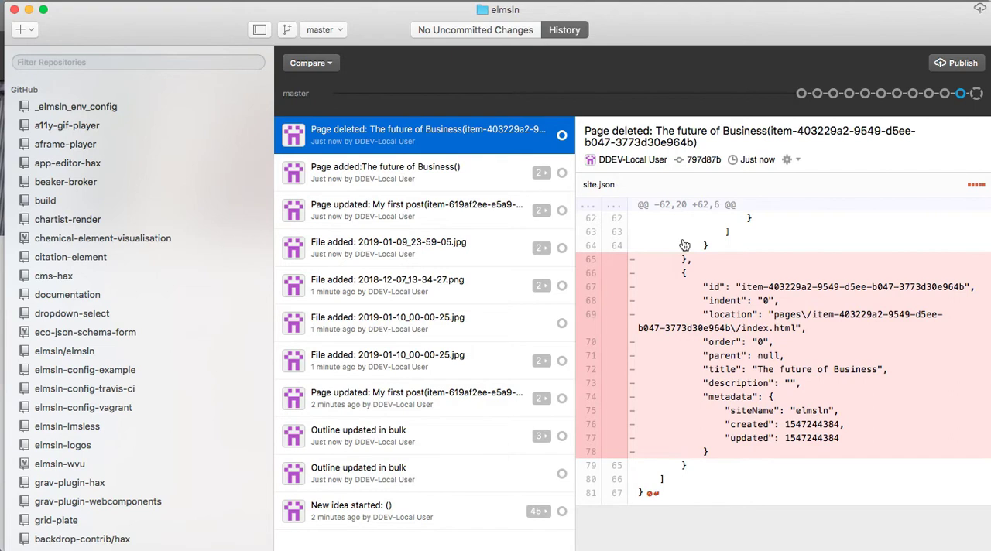
{"action": "key", "text": "super+Tab"}
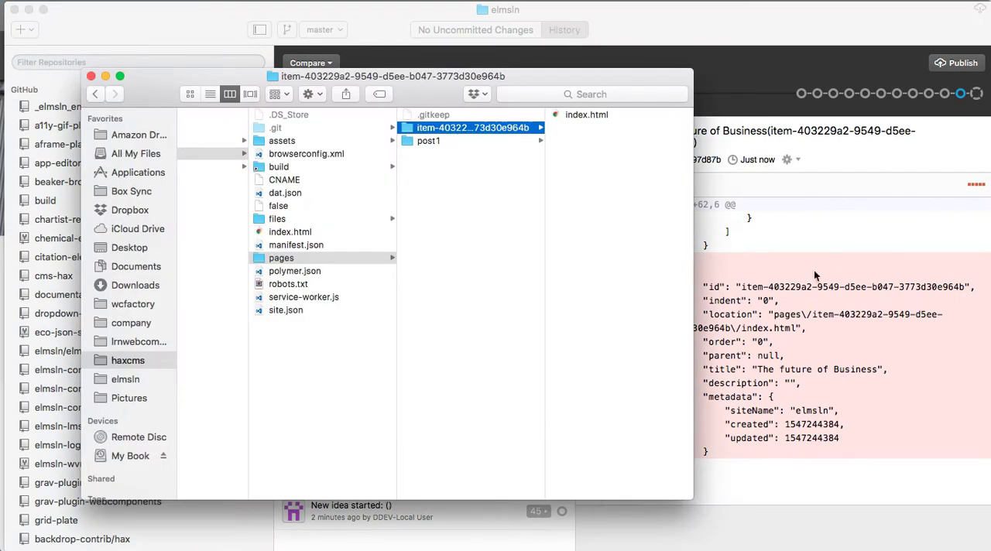
{"action": "key", "text": "super+Tab"}
{"action": "left_click_drag", "start_coordinate": [660, 268], "coordinate": [847, 453]}
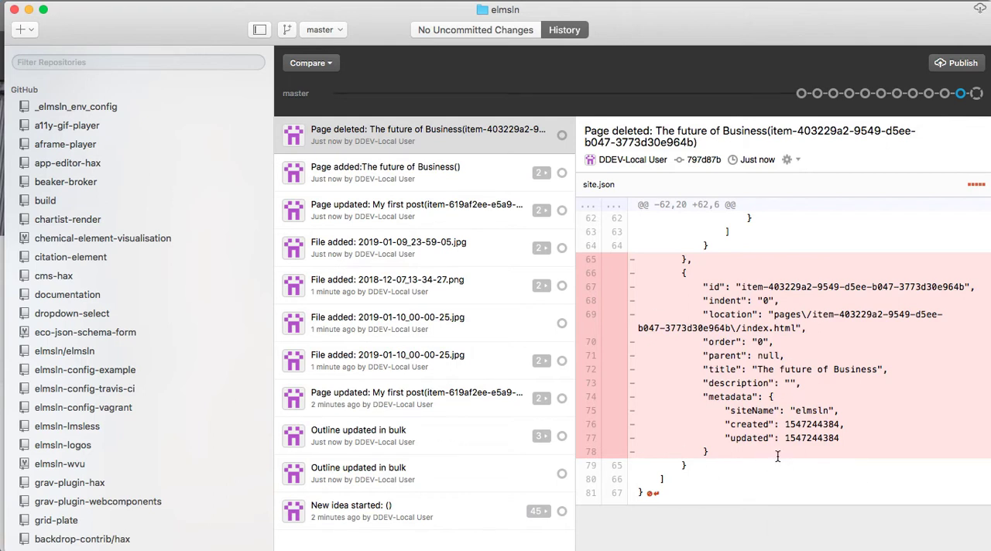
Step: Switch to Finder and open the elmsln site's site.json file in the code editor
{"action": "key", "text": "super+Tab"}
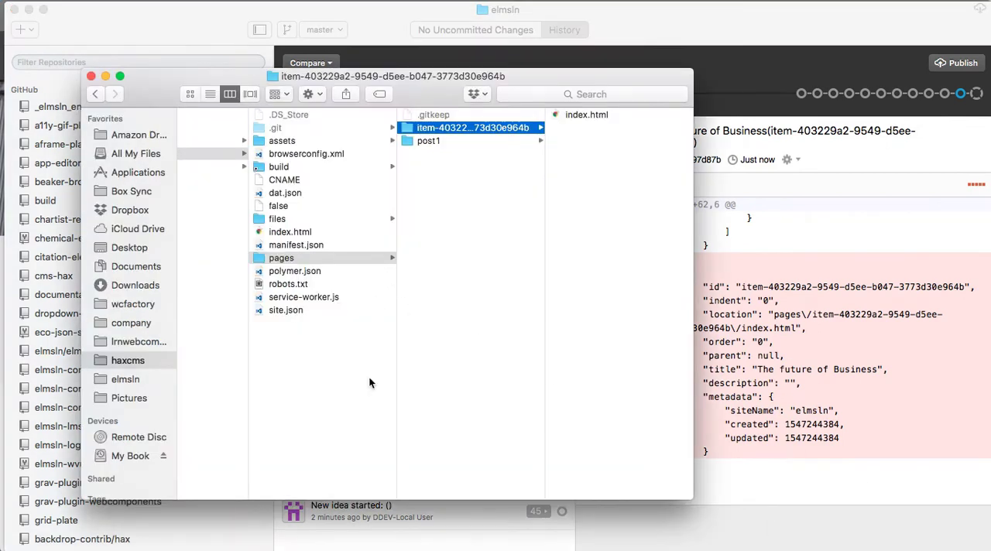
{"action": "left_click", "coordinate": [279, 309]}
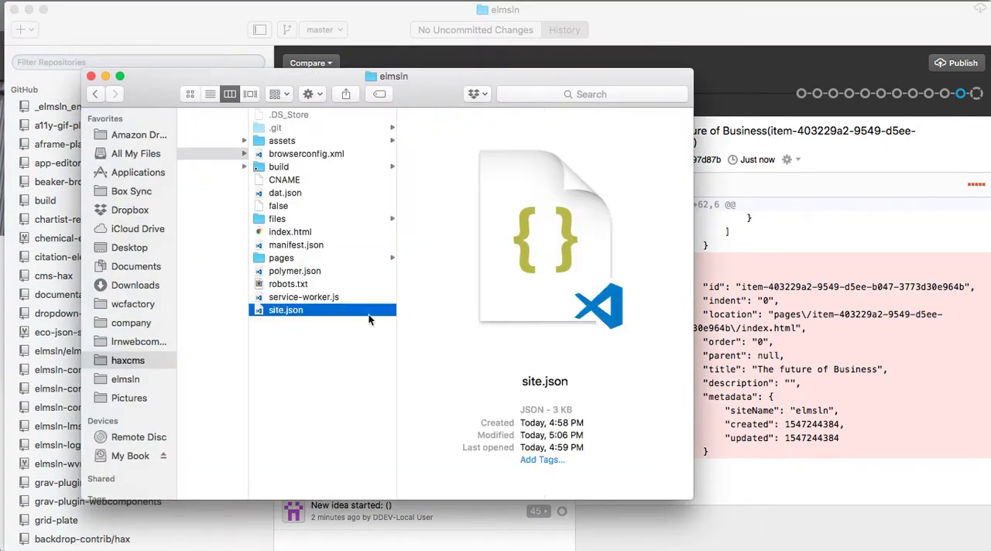
{"action": "double_click", "coordinate": [266, 309]}
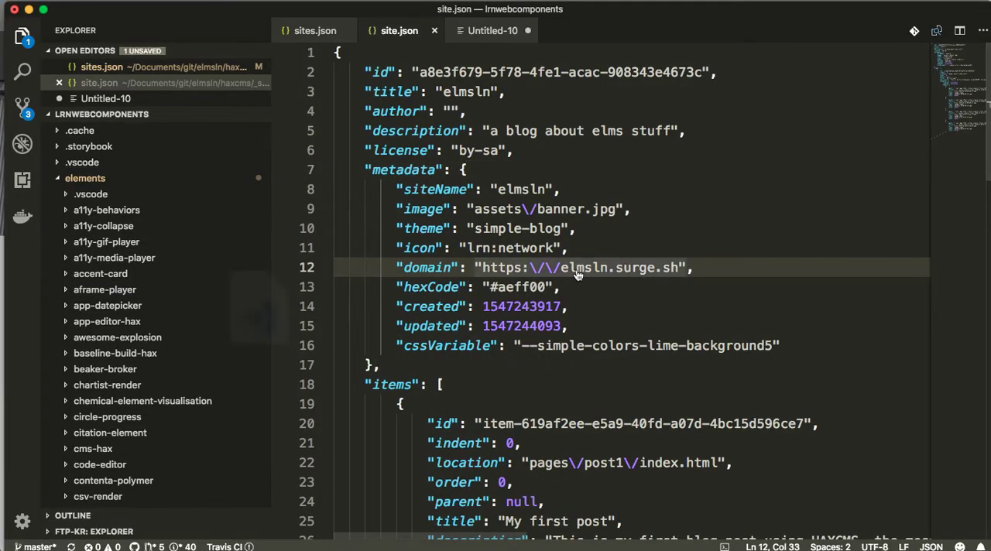
Step: Switch to the browser, examine the first post's metadata and files in the site outline, and close the outline without saving
{"action": "key", "text": "super+Tab"}
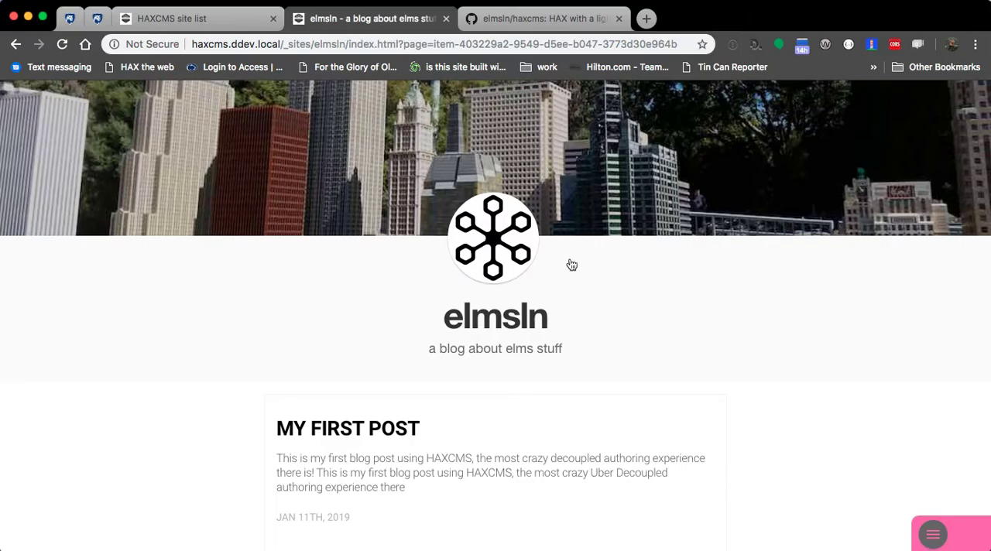
{"action": "left_click", "coordinate": [932, 533]}
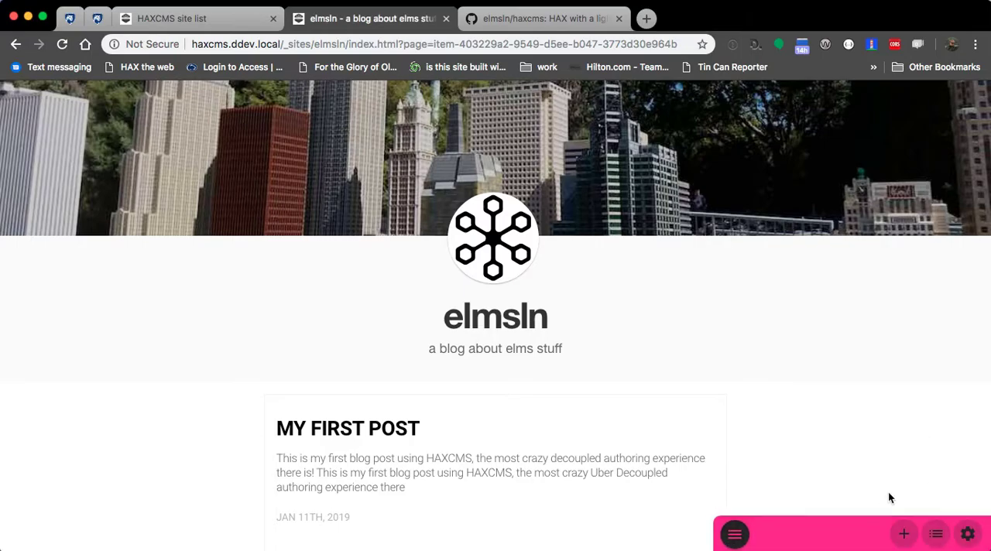
{"action": "left_click", "coordinate": [937, 538]}
{"action": "scroll", "coordinate": [94, 325], "scroll_direction": "down", "scroll_amount": 5}
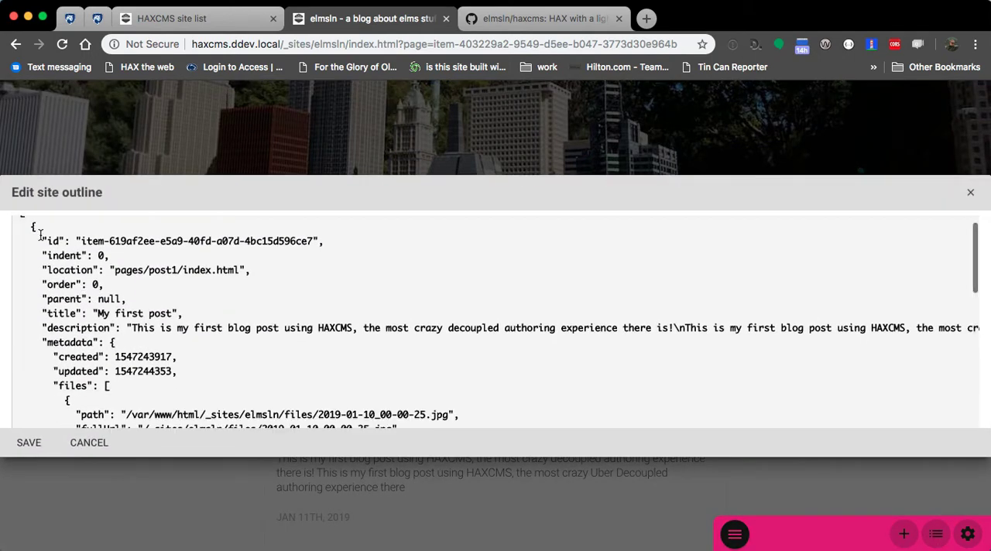
{"action": "scroll", "coordinate": [70, 329], "scroll_direction": "down", "scroll_amount": 1}
{"action": "scroll", "coordinate": [71, 328], "scroll_direction": "up", "scroll_amount": 1}
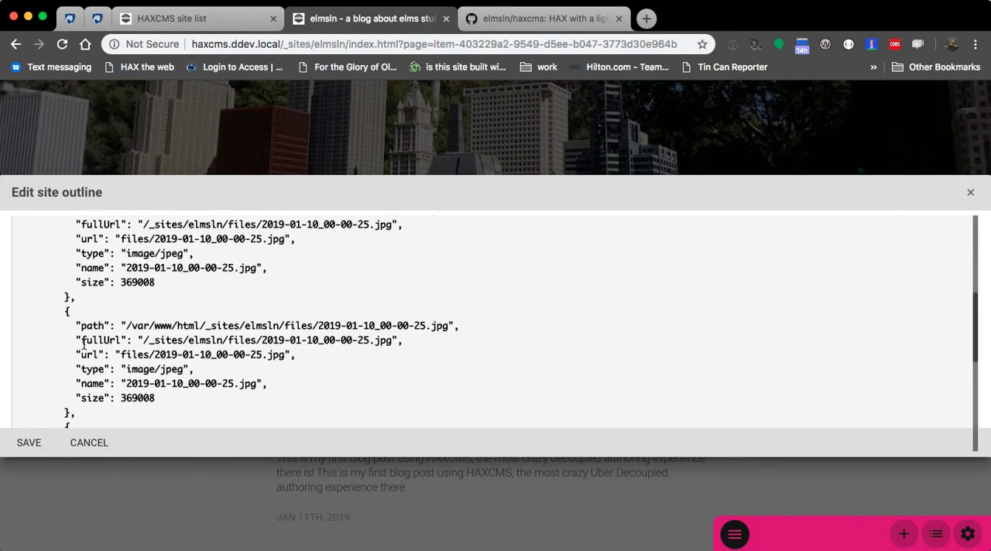
{"action": "scroll", "coordinate": [189, 319], "scroll_direction": "up", "scroll_amount": 3}
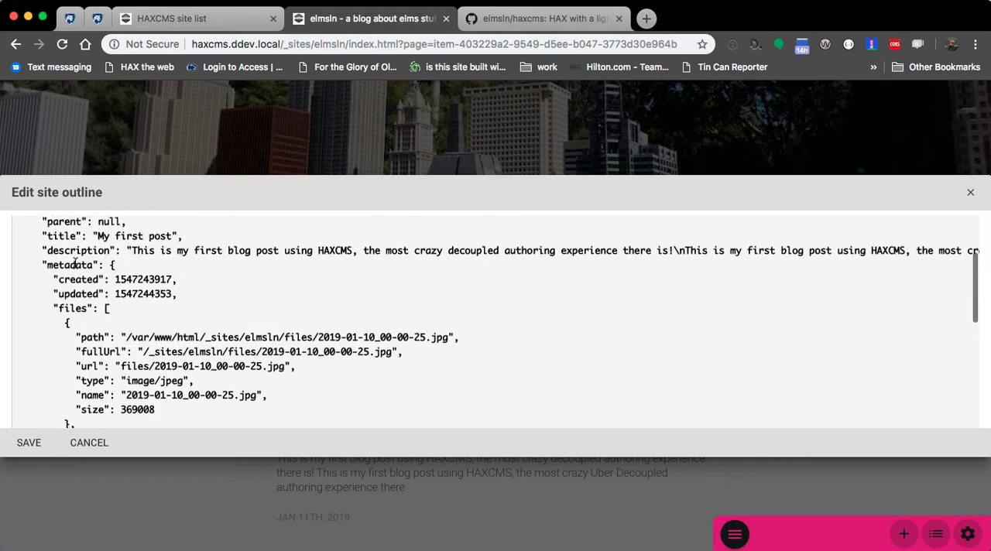
{"action": "scroll", "coordinate": [73, 300], "scroll_direction": "down", "scroll_amount": 1}
{"action": "left_click", "coordinate": [72, 320]}
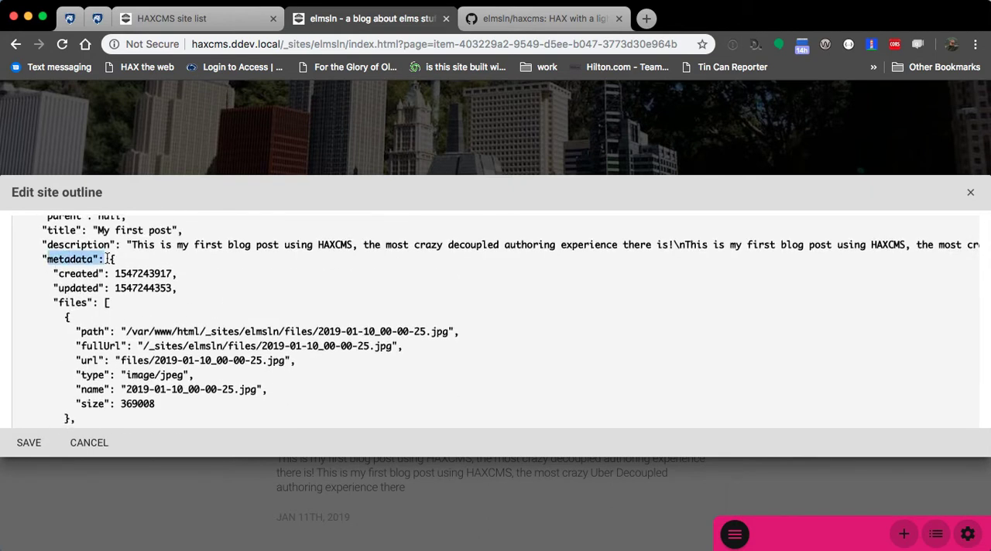
{"action": "scroll", "coordinate": [83, 307], "scroll_direction": "down", "scroll_amount": 1}
{"action": "left_click_drag", "start_coordinate": [54, 281], "coordinate": [221, 354]}
{"action": "scroll", "coordinate": [209, 346], "scroll_direction": "down", "scroll_amount": 10}
{"action": "scroll", "coordinate": [212, 331], "scroll_direction": "up", "scroll_amount": 15}
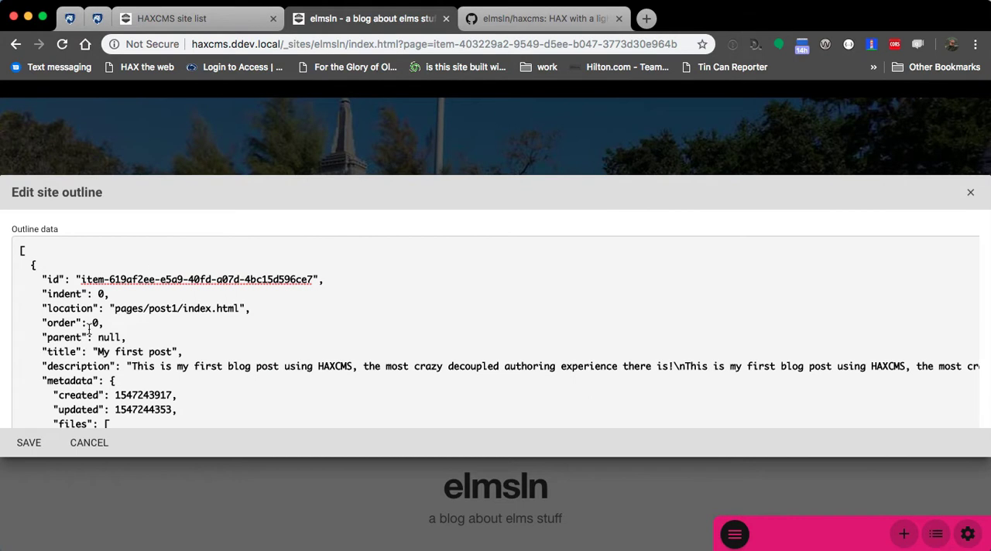
{"action": "scroll", "coordinate": [100, 341], "scroll_direction": "down", "scroll_amount": 1}
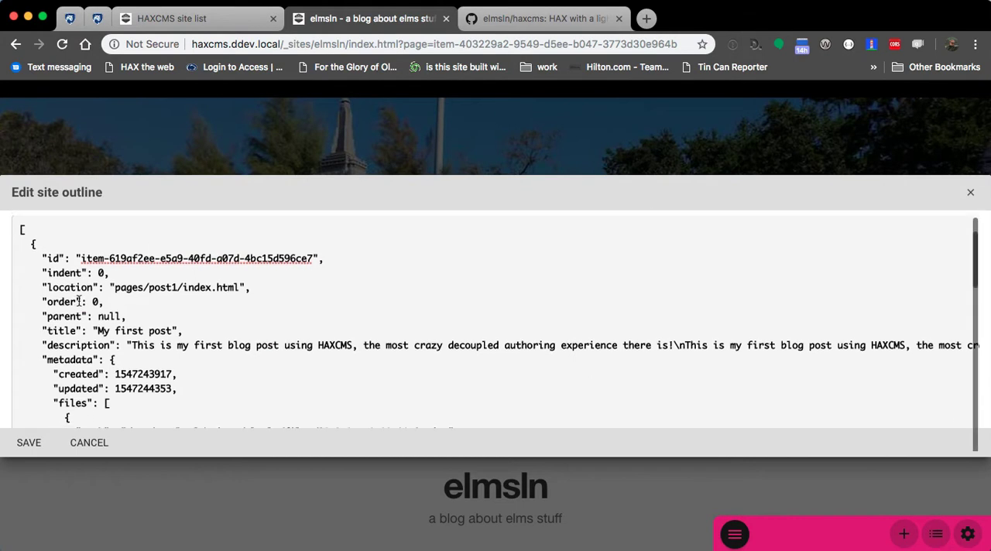
{"action": "left_click", "coordinate": [971, 192]}
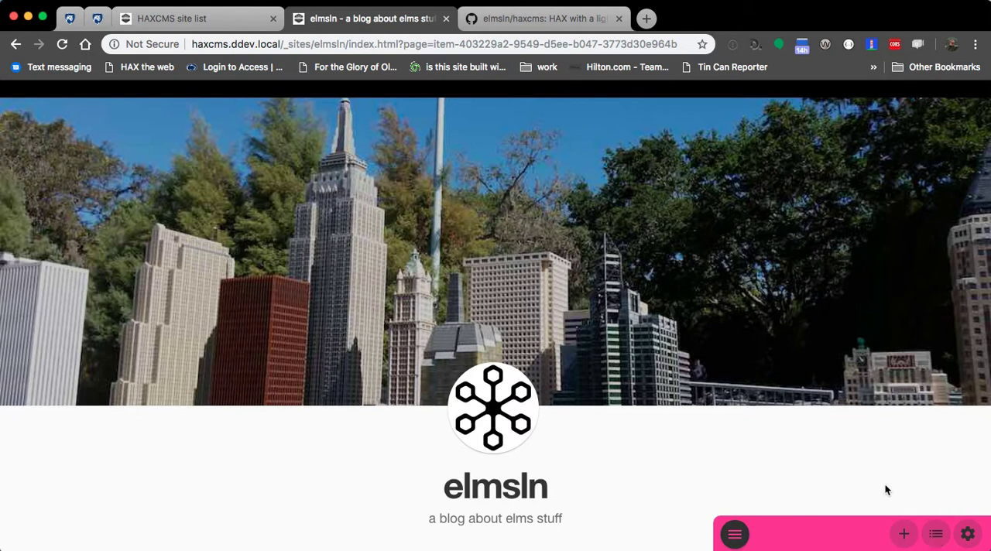
Step: Open the site settings, choose the Course outline theme, and look over the blog page
{"action": "left_click", "coordinate": [969, 533]}
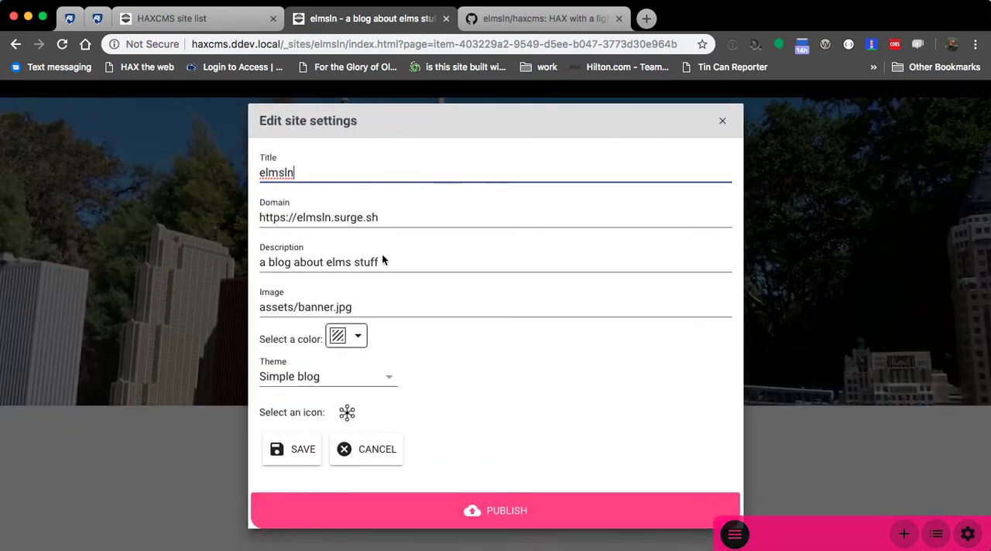
{"action": "left_click", "coordinate": [354, 378]}
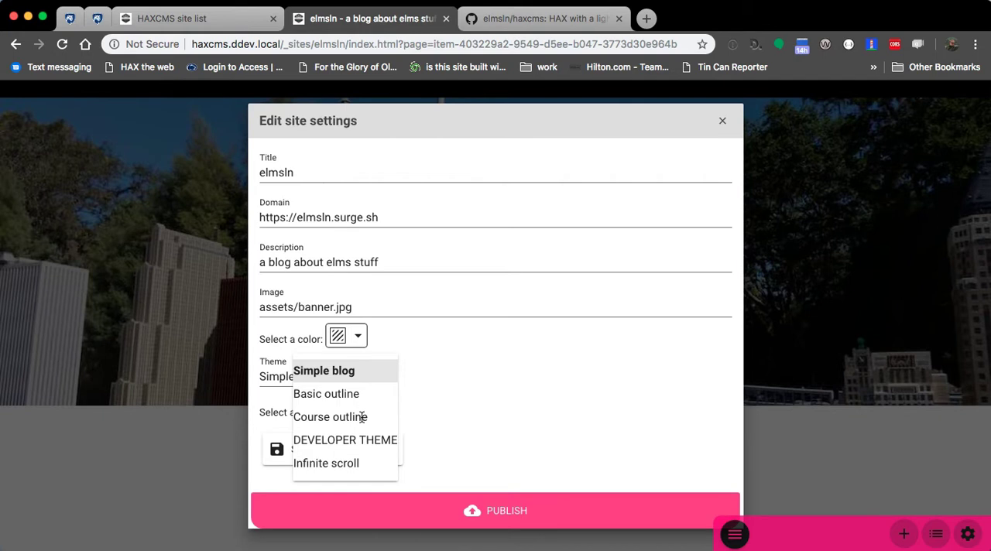
{"action": "left_click", "coordinate": [361, 417]}
{"action": "scroll", "coordinate": [522, 365], "scroll_direction": "down", "scroll_amount": 3}
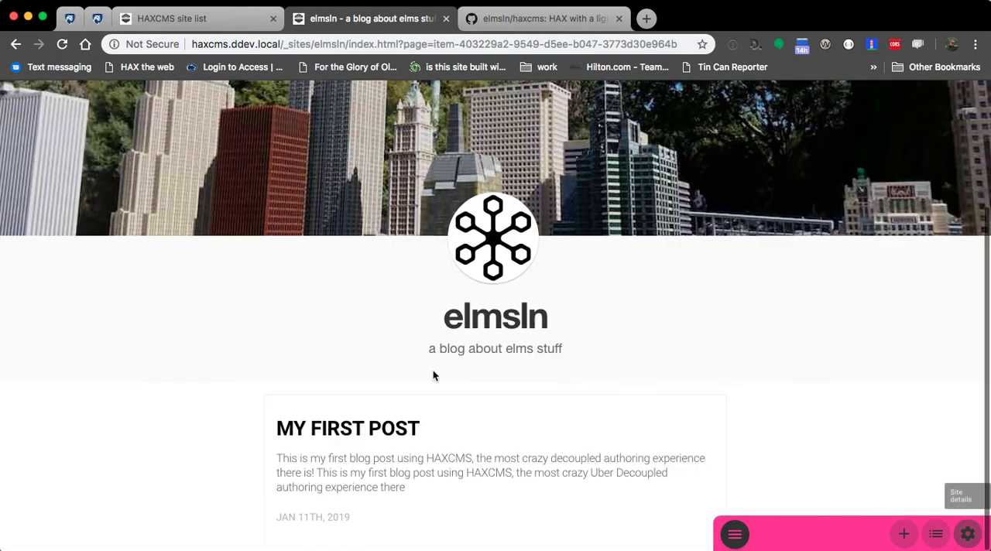
Step: Switch to the code editor and replace the theme value in the elmsln site.json with lrnapp-book
{"action": "scroll", "coordinate": [524, 372], "scroll_direction": "up", "scroll_amount": 3}
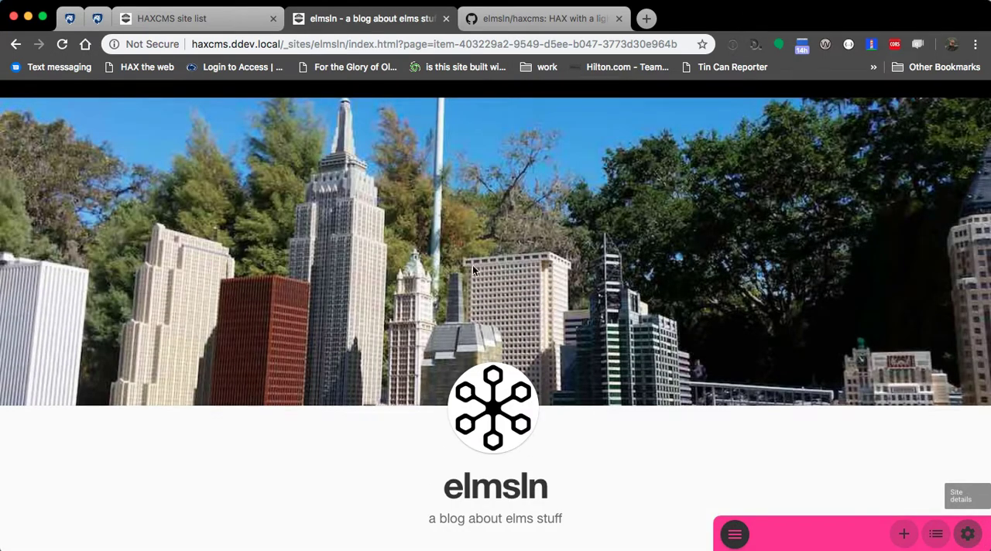
{"action": "key", "text": "super+Tab"}
{"action": "left_click", "coordinate": [583, 294]}
{"action": "left_click_drag", "start_coordinate": [566, 228], "coordinate": [476, 228]}
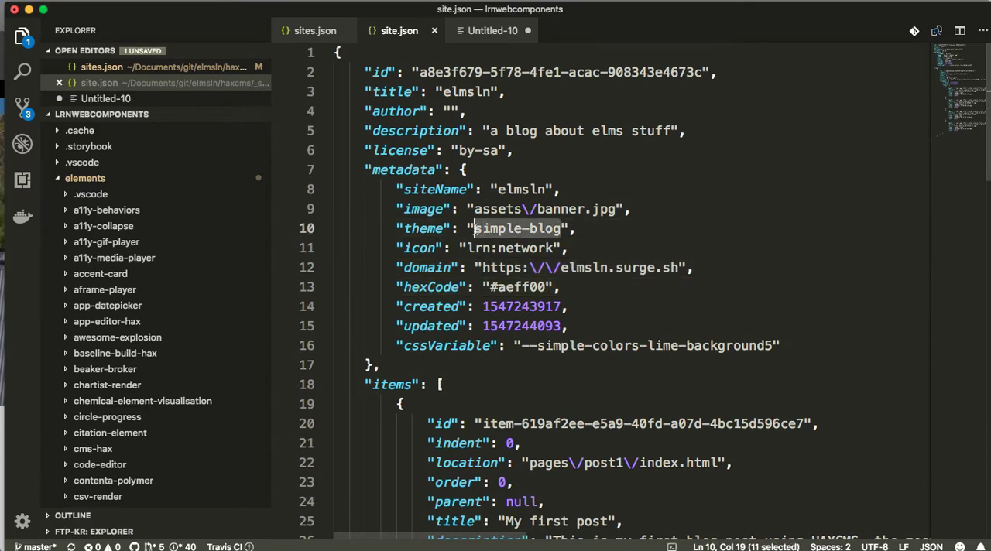
{"action": "type", "text": "lrnapp-book"}
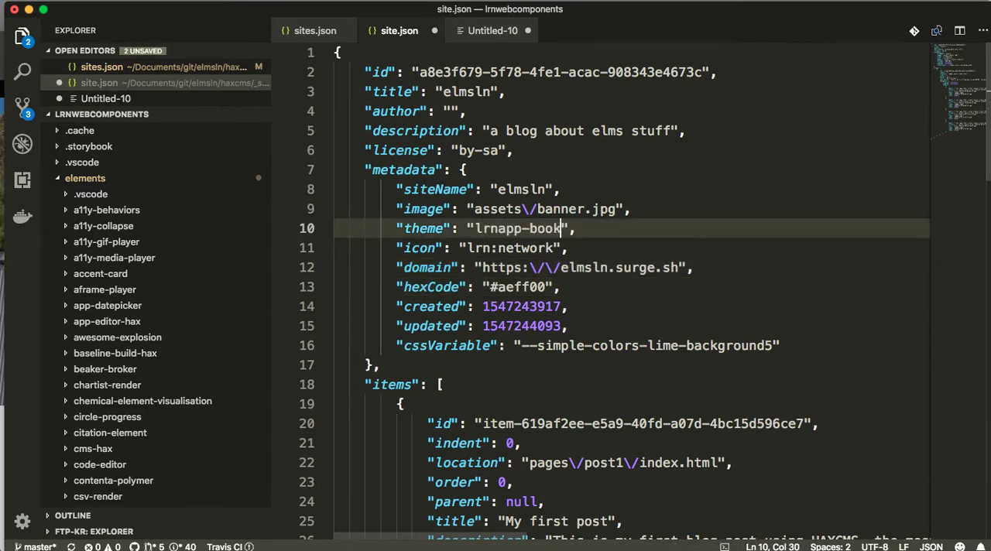
{"action": "left_click", "coordinate": [591, 185]}
Step: Return to the browser, reload the elmsln site, and look over the first post in the new theme
{"action": "key", "text": "super+Tab"}
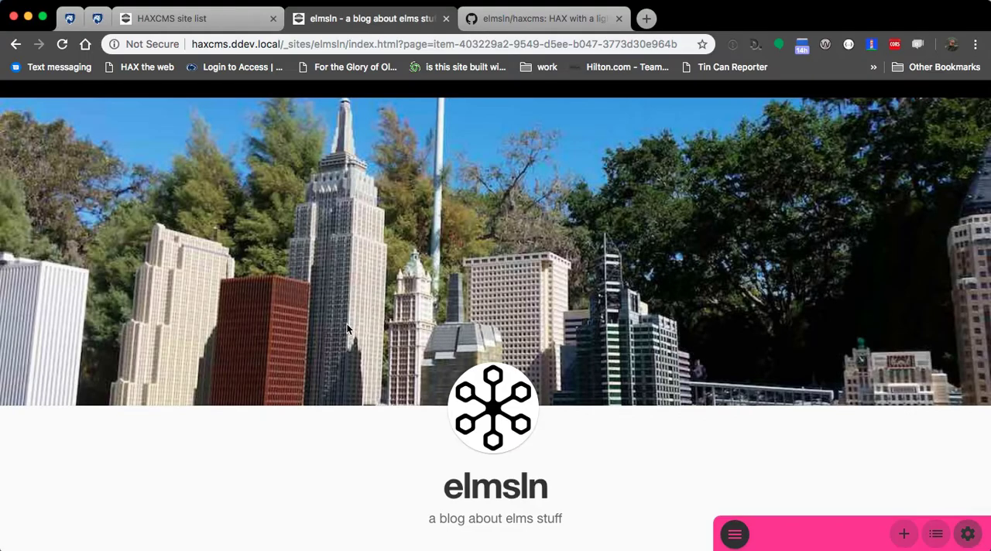
{"action": "key", "text": "super+r"}
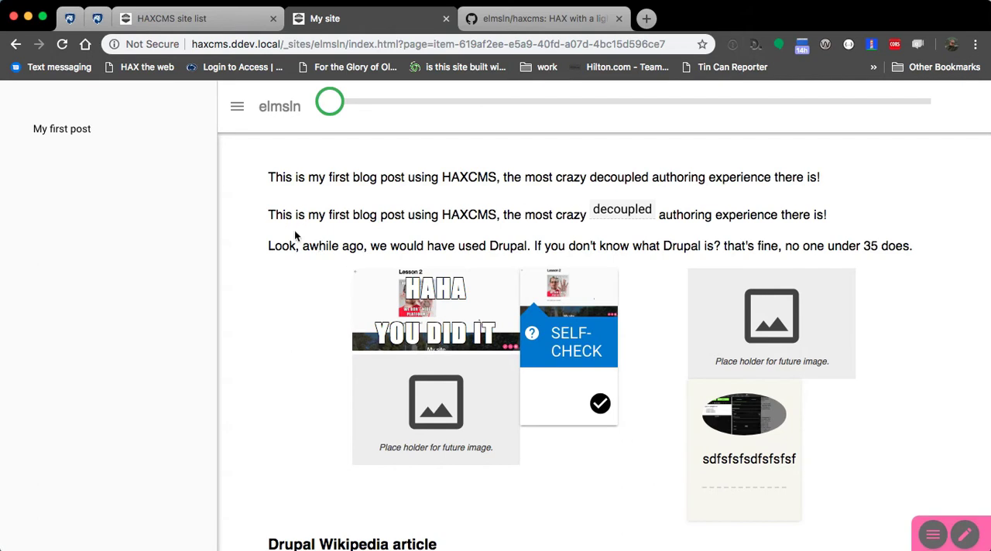
{"action": "scroll", "coordinate": [276, 270], "scroll_direction": "down", "scroll_amount": 5}
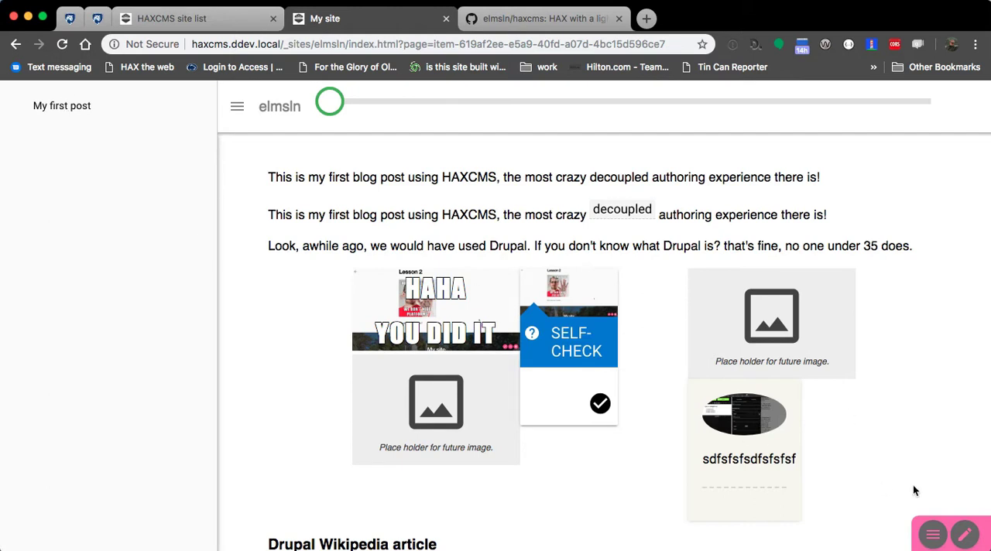
Step: Add a new page to the elmsln site, keeping the title New item
{"action": "mouse_move", "coordinate": [822, 550]}
{"action": "left_click", "coordinate": [901, 536]}
{"action": "left_click", "coordinate": [358, 224]}
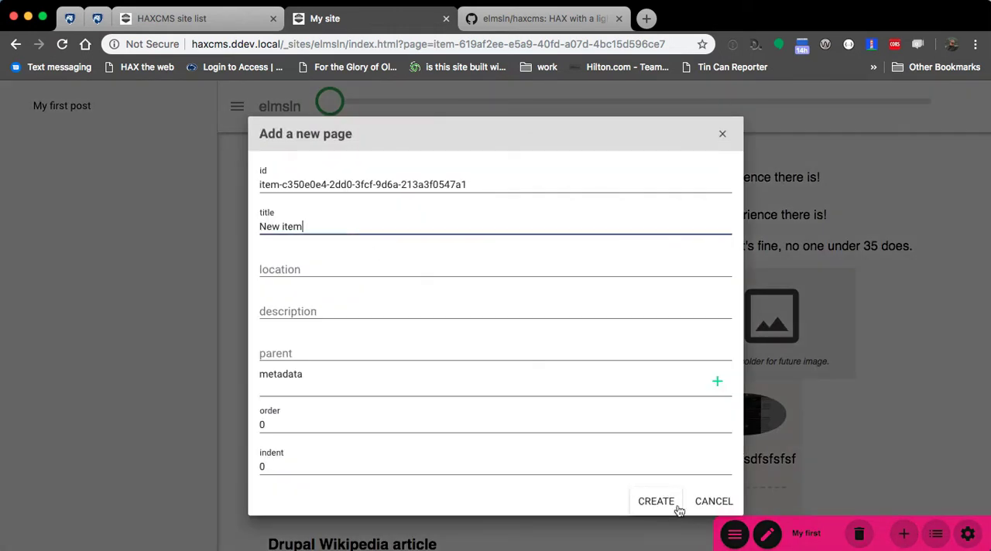
{"action": "left_click", "coordinate": [678, 496]}
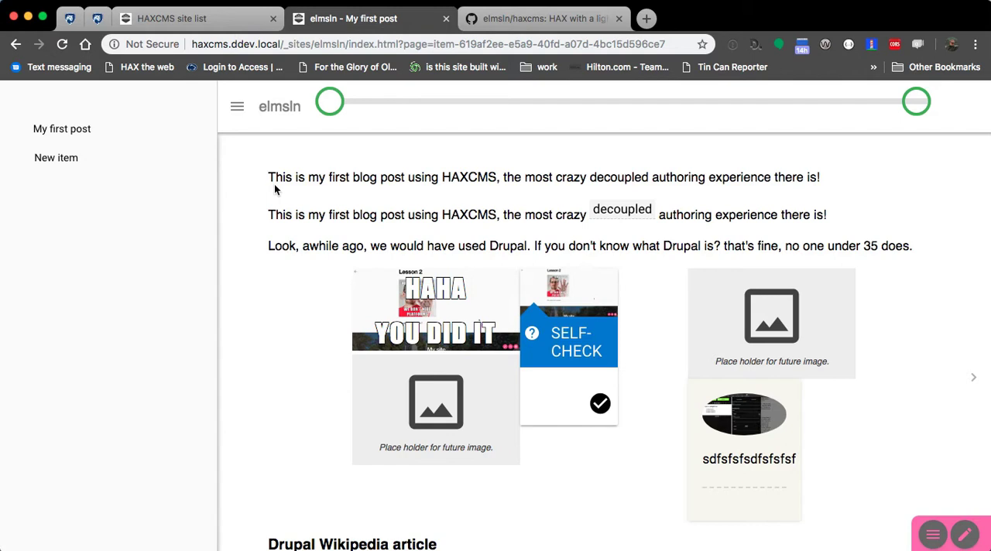
Step: Create another page titled New itemffff
{"action": "mouse_move", "coordinate": [921, 519]}
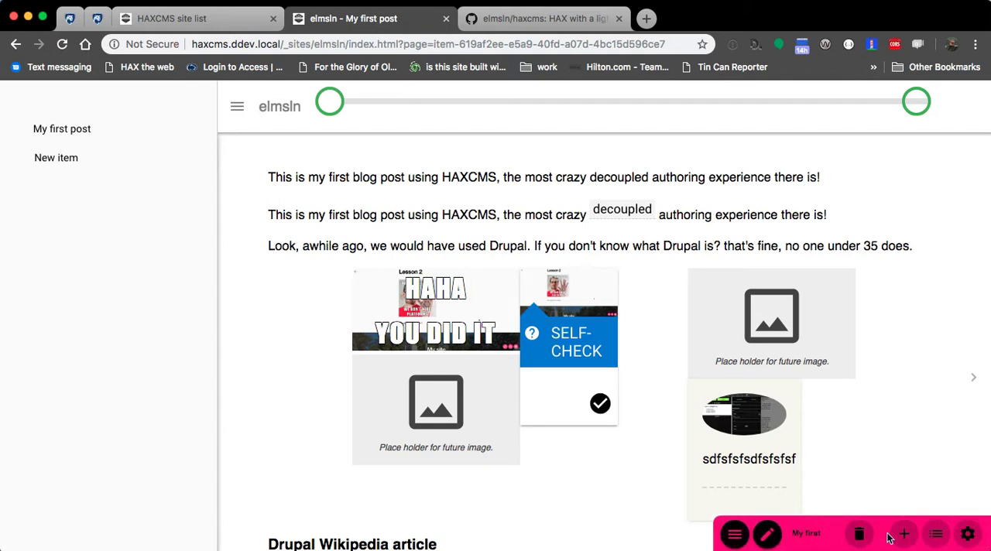
{"action": "left_click", "coordinate": [904, 535]}
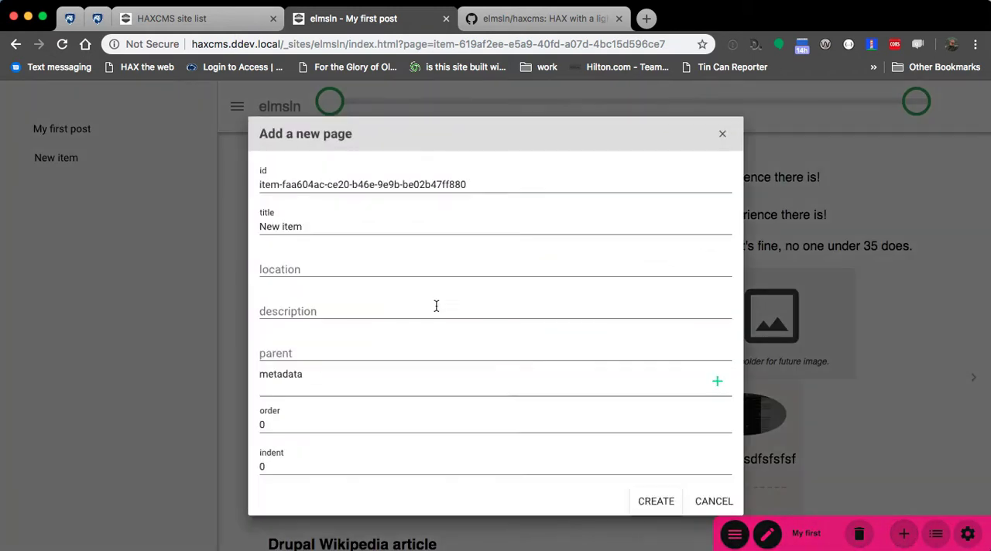
{"action": "left_click", "coordinate": [387, 247]}
{"action": "type", "text": "ffff"}
{"action": "left_click", "coordinate": [656, 502]}
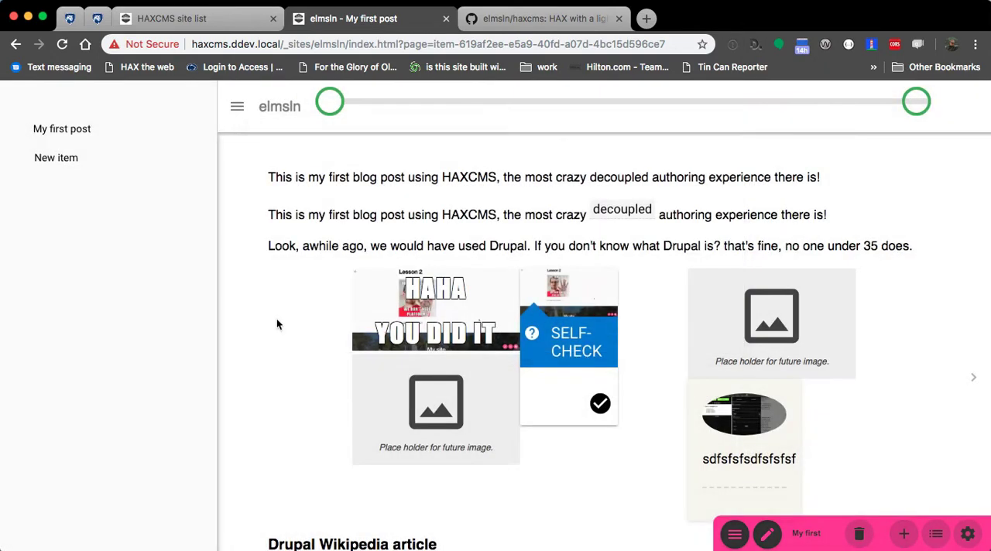
Step: Visit the New itemffff, New item and My first post pages from the site outline, ending on My first post
{"action": "key", "text": "super+Tab"}
{"action": "left_click", "coordinate": [593, 327]}
{"action": "key", "text": "super+Tab"}
{"action": "left_click", "coordinate": [47, 186]}
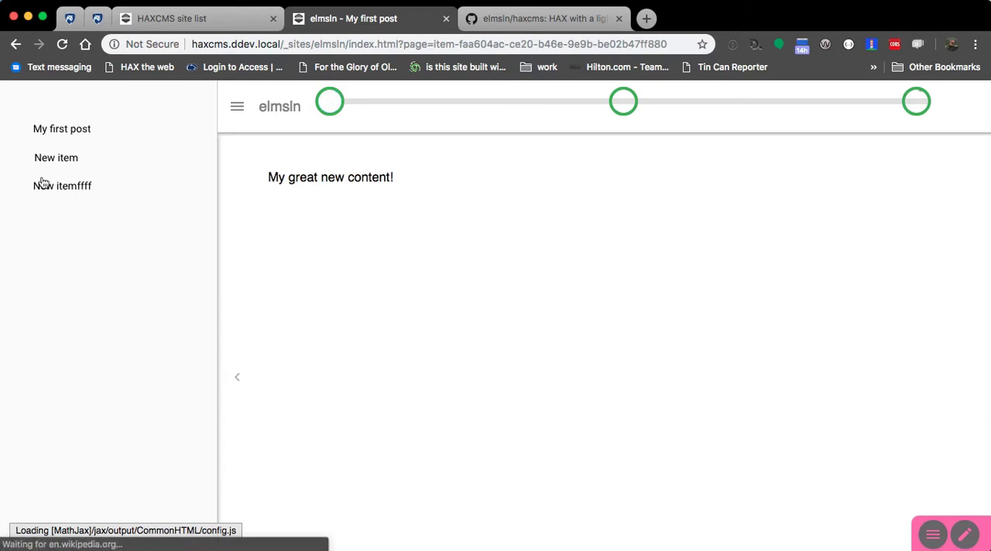
{"action": "left_click", "coordinate": [70, 132]}
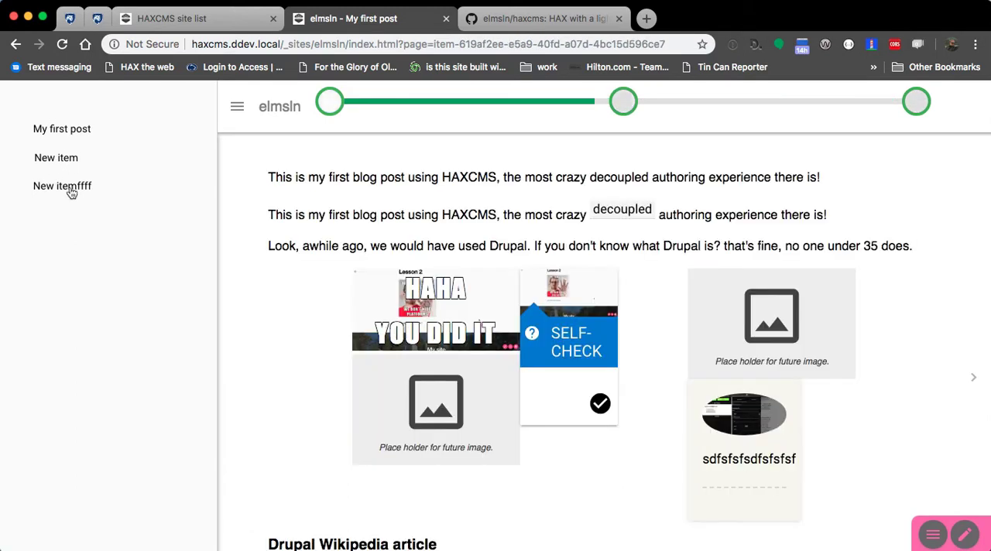
{"action": "left_click", "coordinate": [69, 189]}
{"action": "left_click", "coordinate": [81, 157]}
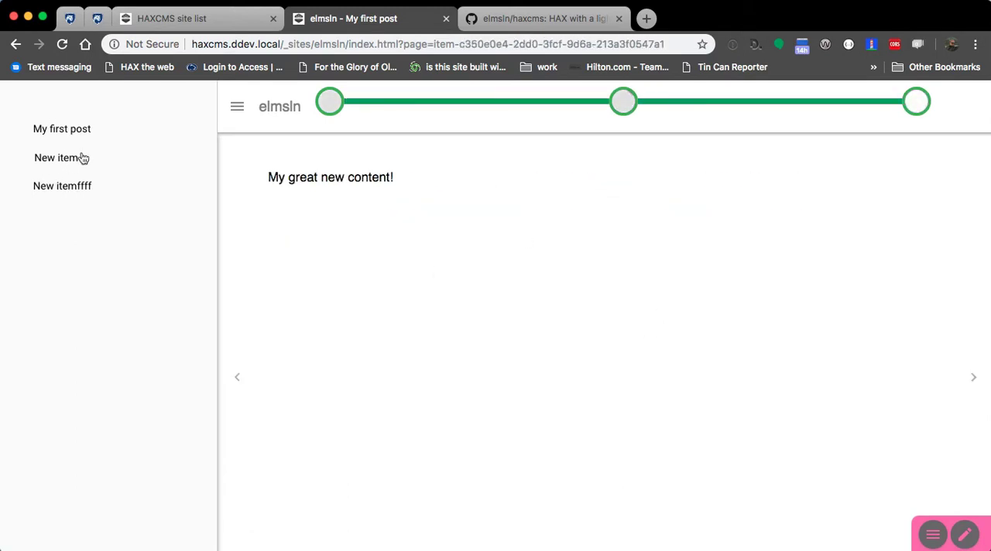
{"action": "left_click", "coordinate": [95, 131]}
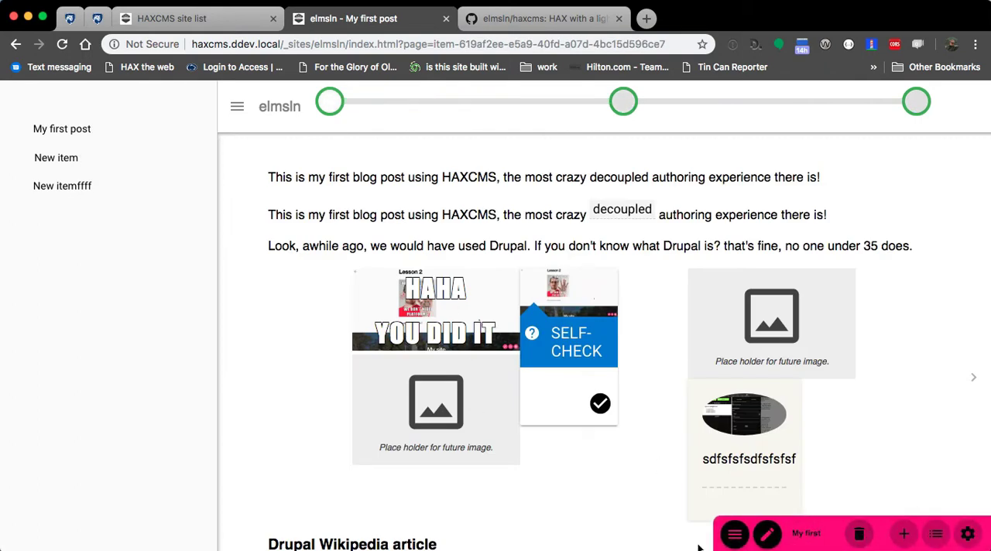
Step: Copy the first post's address and open it in Safari in place of the banking time site
{"action": "left_click", "coordinate": [396, 43]}
{"action": "key", "text": "super+c"}
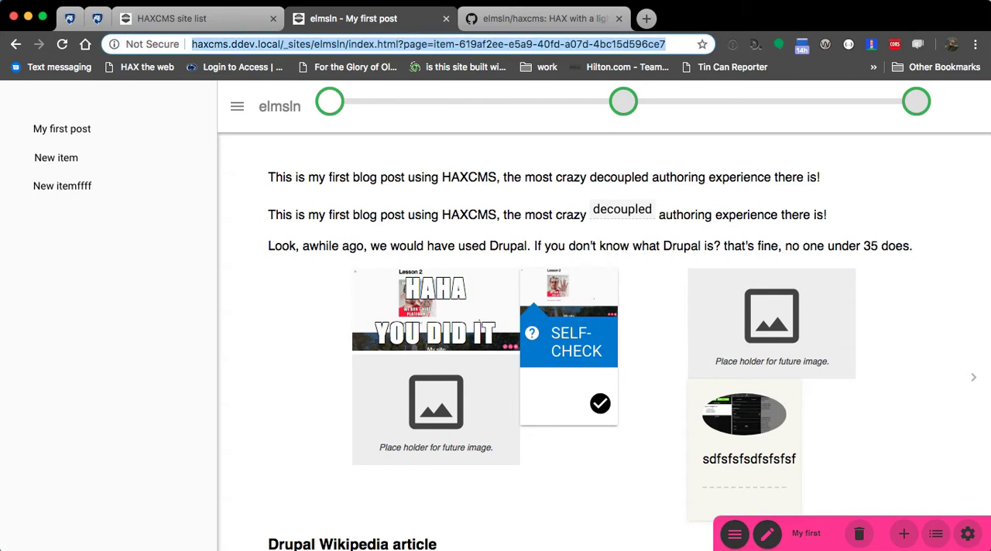
{"action": "key", "text": "super+Tab"}
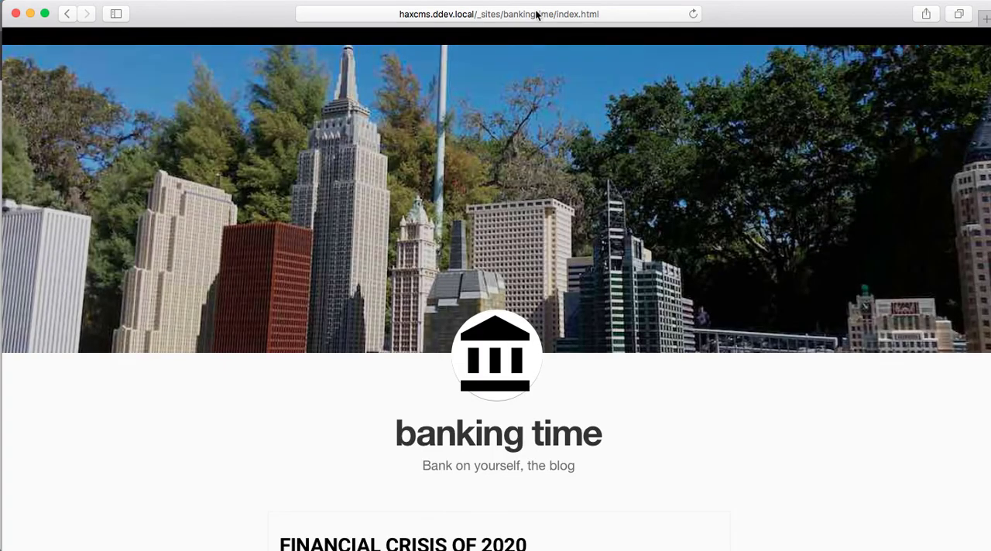
{"action": "left_click", "coordinate": [536, 14]}
{"action": "key", "text": "super+v"}
{"action": "key", "text": "Return"}
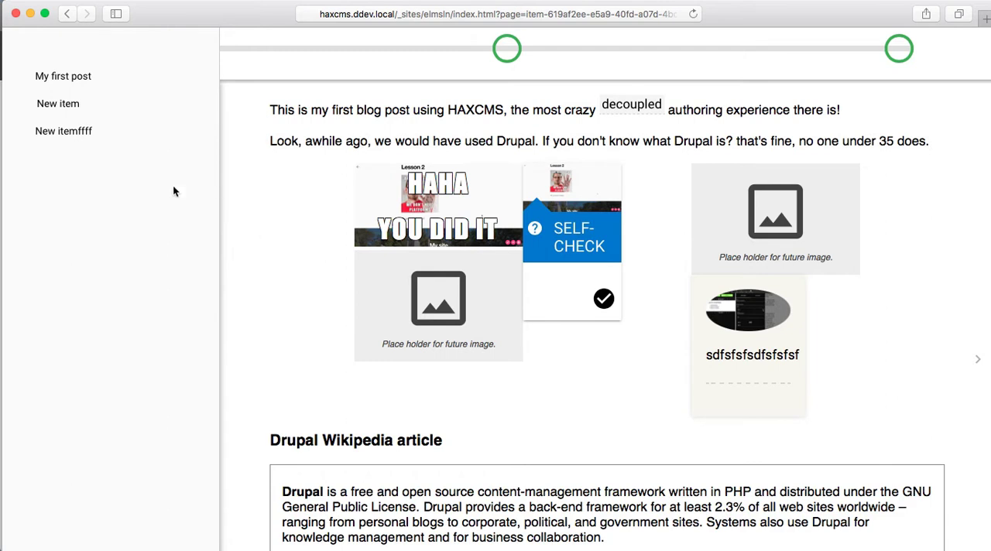
Step: Browse through the site's pages back to My first post, then open and close the definition of the term decoupled
{"action": "left_click", "coordinate": [976, 360]}
{"action": "left_click", "coordinate": [69, 127]}
{"action": "left_click", "coordinate": [66, 107]}
{"action": "left_click", "coordinate": [69, 78]}
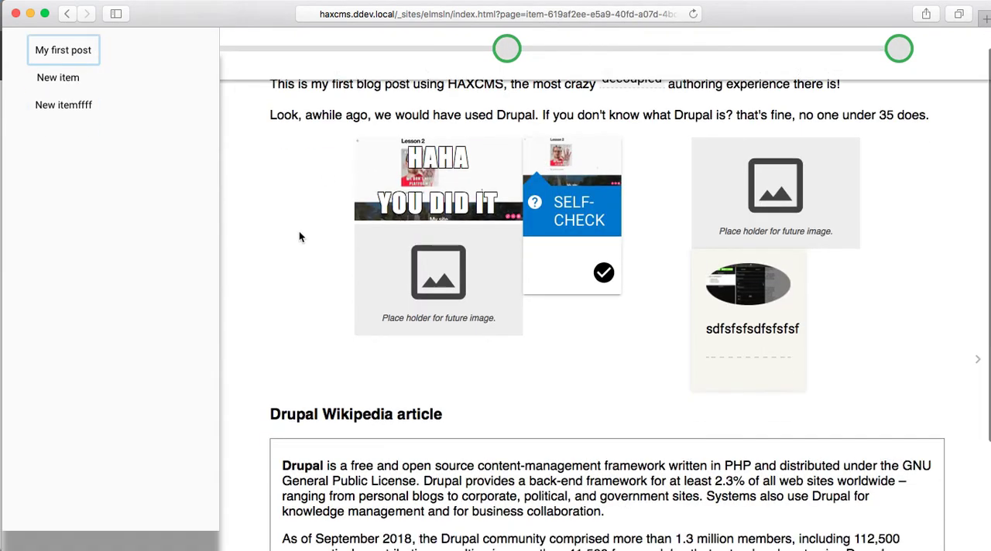
{"action": "left_click", "coordinate": [630, 105]}
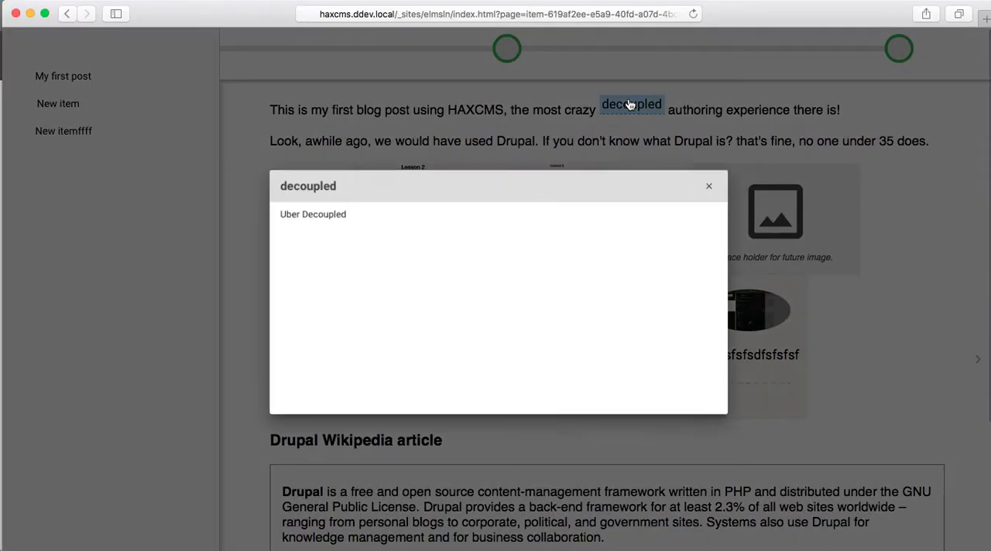
{"action": "left_click", "coordinate": [728, 178]}
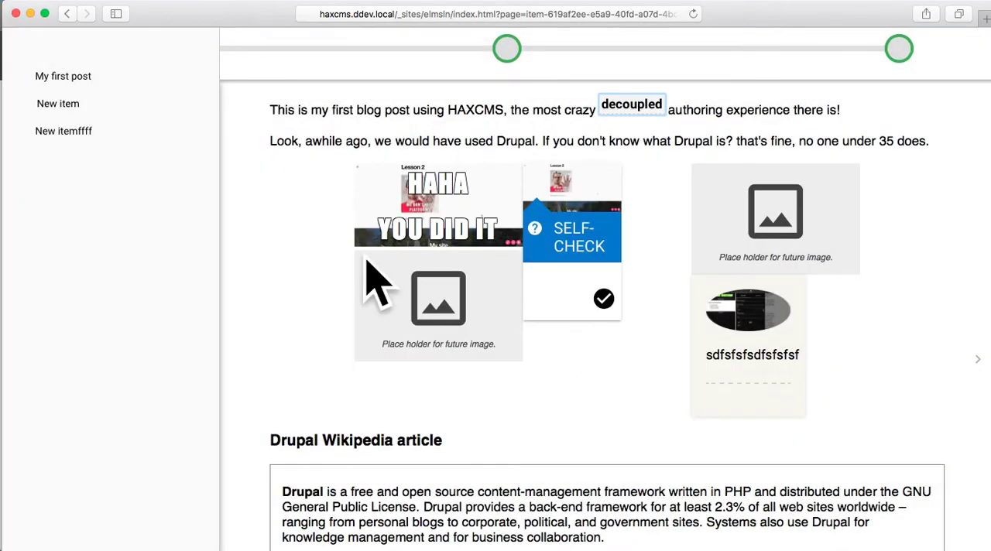
Step: Read through the embedded Drupal Wikipedia article, then go to the second and third pages using the progress stepper
{"action": "scroll", "coordinate": [252, 283], "scroll_direction": "down", "scroll_amount": 2}
{"action": "scroll", "coordinate": [253, 278], "scroll_direction": "up", "scroll_amount": 2}
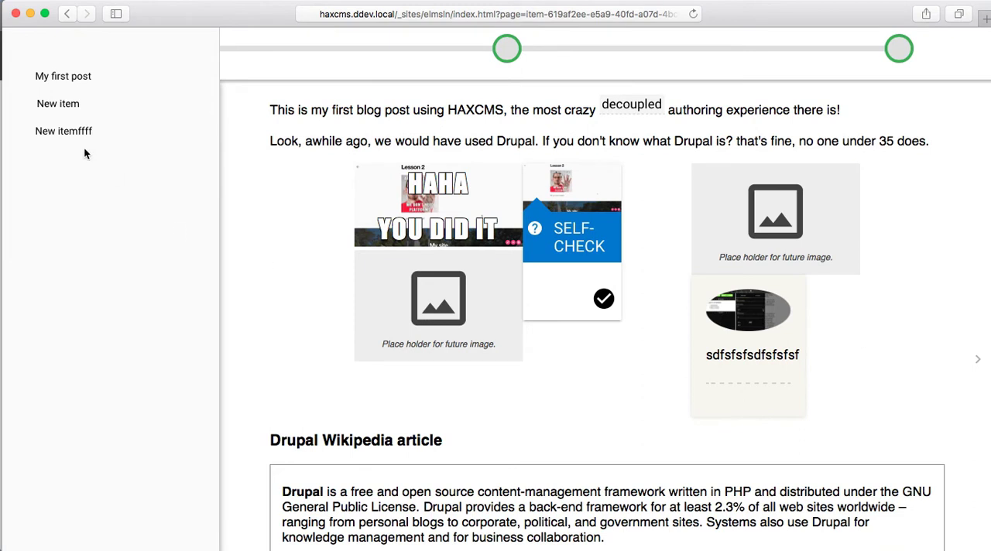
{"action": "scroll", "coordinate": [276, 309], "scroll_direction": "down", "scroll_amount": 3}
{"action": "scroll", "coordinate": [346, 389], "scroll_direction": "down", "scroll_amount": 10}
{"action": "scroll", "coordinate": [346, 390], "scroll_direction": "down", "scroll_amount": 5}
{"action": "scroll", "coordinate": [370, 309], "scroll_direction": "up", "scroll_amount": 3}
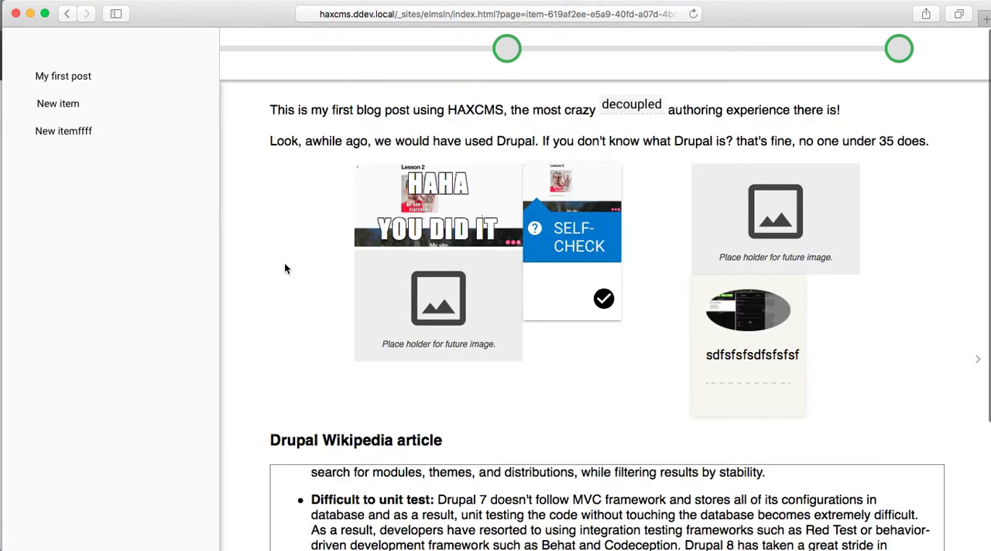
{"action": "scroll", "coordinate": [296, 279], "scroll_direction": "down", "scroll_amount": 5}
{"action": "scroll", "coordinate": [465, 341], "scroll_direction": "up", "scroll_amount": 5}
{"action": "scroll", "coordinate": [653, 280], "scroll_direction": "up", "scroll_amount": 5}
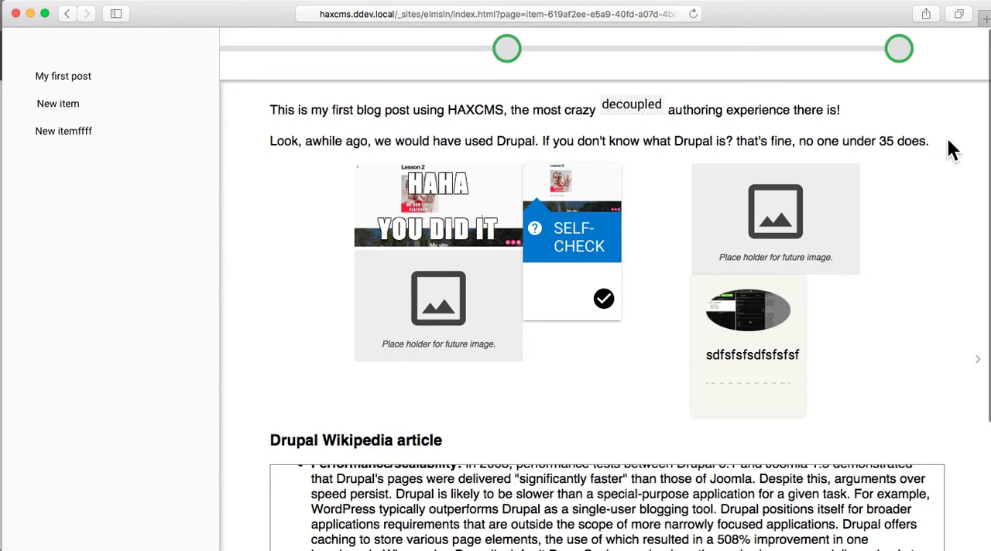
{"action": "left_click", "coordinate": [509, 51]}
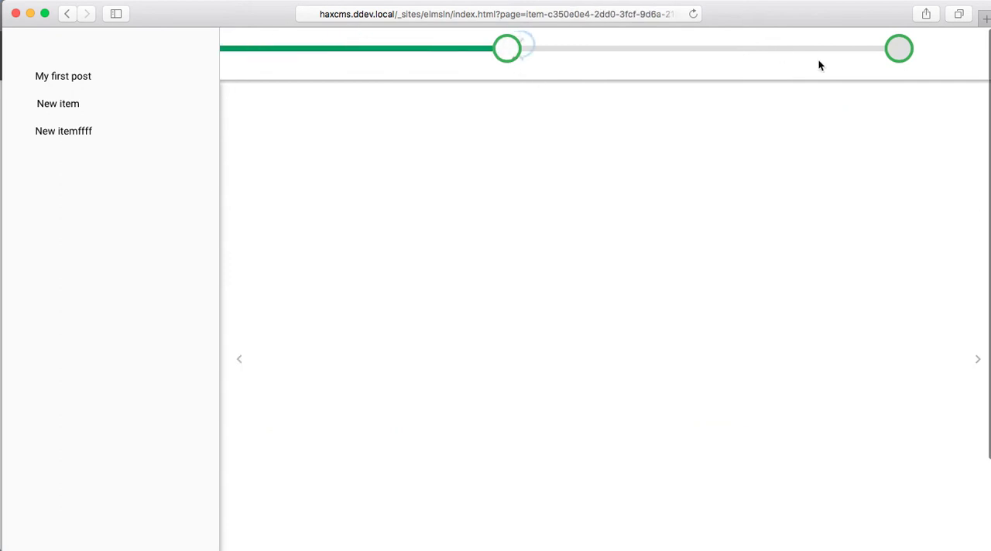
{"action": "left_click", "coordinate": [898, 49]}
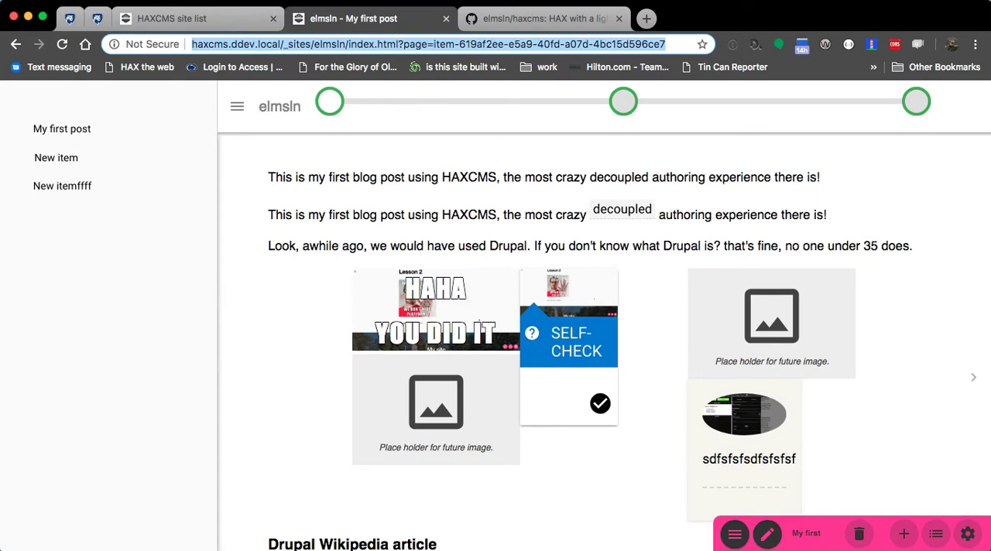
Step: Switch to Chrome and open the copied first post address in a new incognito window
{"action": "key", "text": "super+shift+n"}
{"action": "type", "text": "http://haxcms.ddev.local/_sites/elmsln/index.html?page=item-619af2ee-e5a9-40fd-a07d-4bc15d596ce7"}
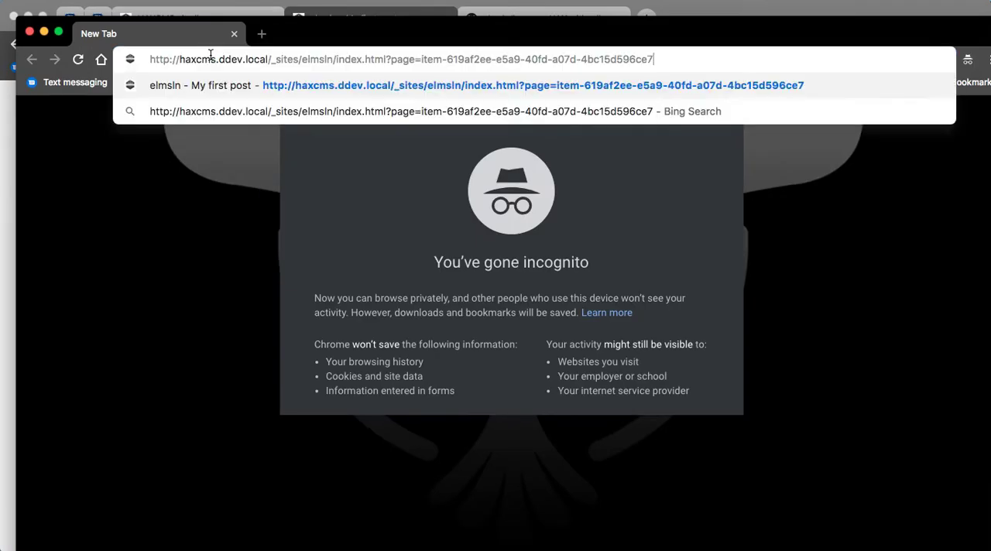
{"action": "key", "text": "Return"}
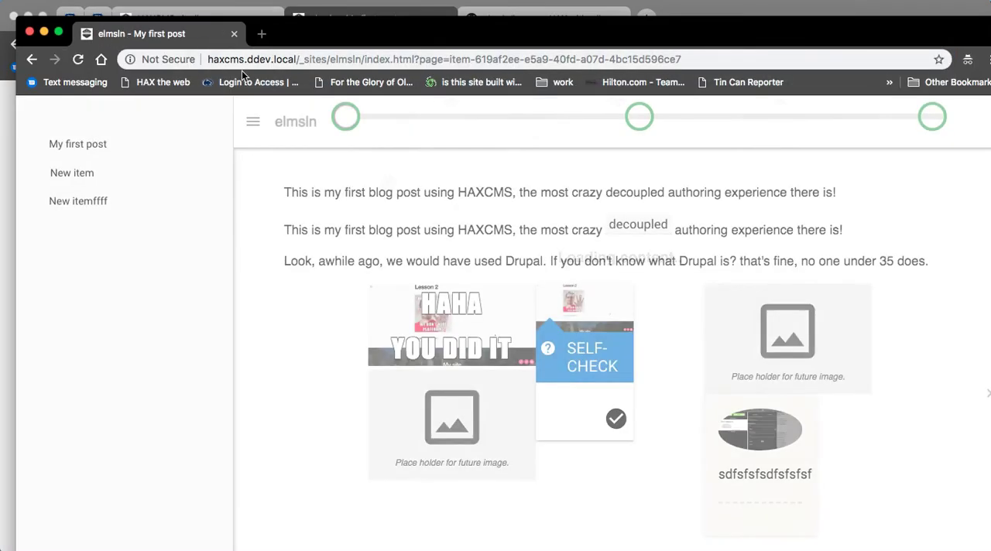
Step: Check the site's pages through the progress stepper and outline in the incognito window, then close that window
{"action": "left_click", "coordinate": [641, 123]}
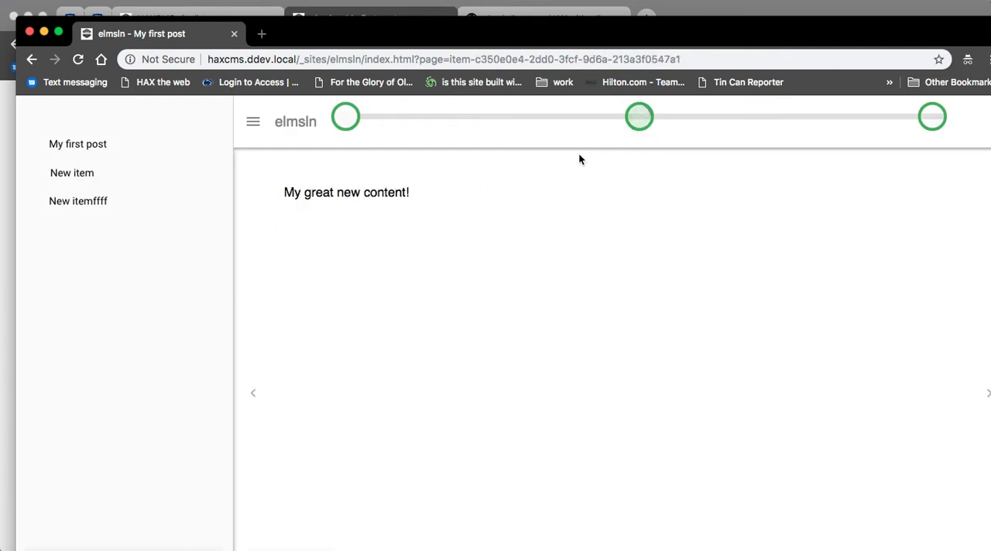
{"action": "left_click", "coordinate": [913, 123]}
{"action": "mouse_move", "coordinate": [990, 550]}
{"action": "left_mouse_down"}
{"action": "mouse_move", "coordinate": [981, 544]}
{"action": "mouse_move", "coordinate": [990, 550]}
{"action": "left_mouse_up"}
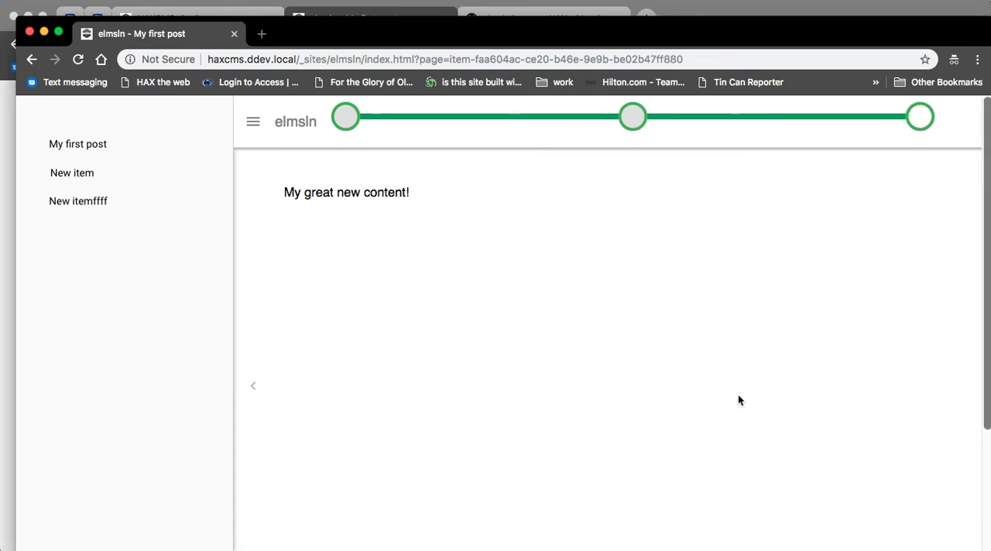
{"action": "left_click", "coordinate": [76, 175]}
{"action": "left_click", "coordinate": [77, 146]}
{"action": "left_click", "coordinate": [80, 173]}
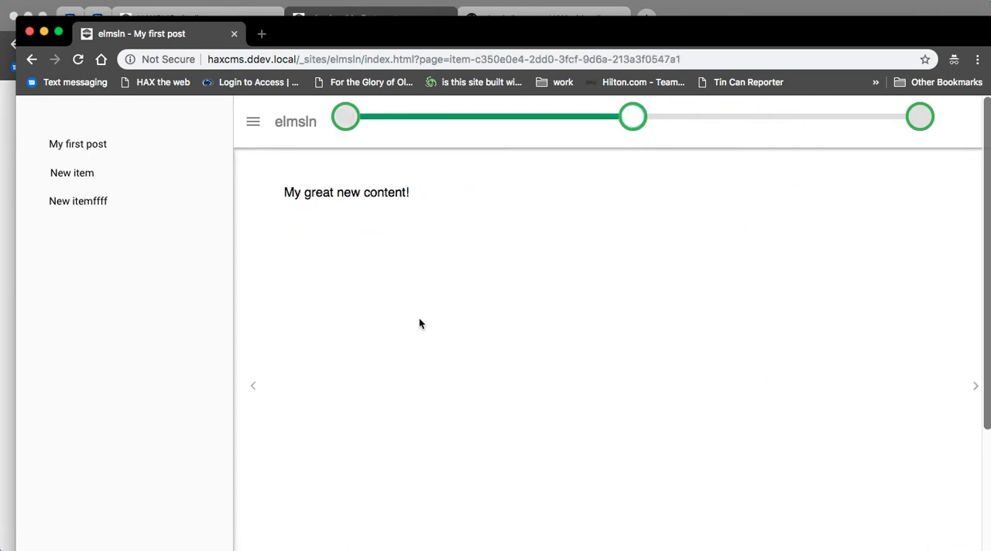
{"action": "left_click", "coordinate": [31, 34]}
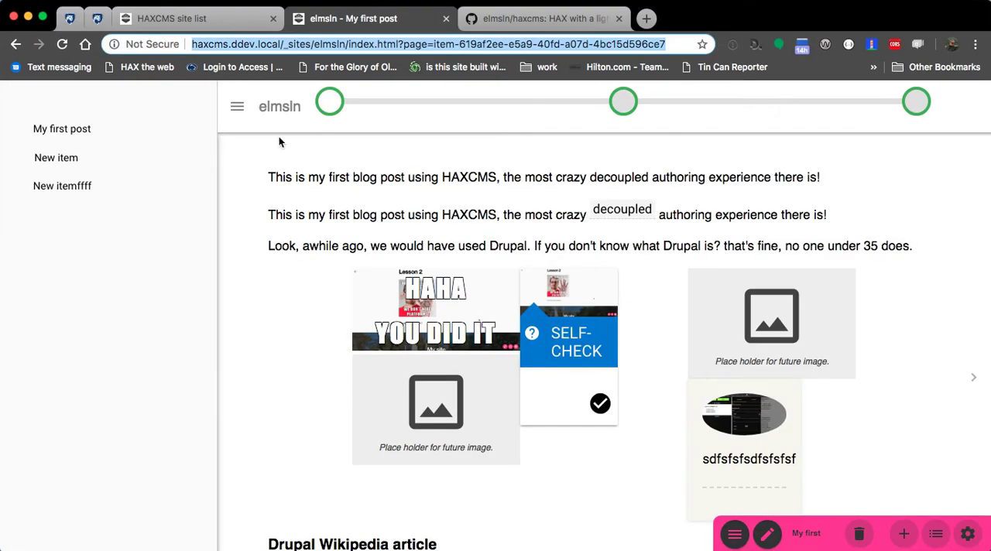
Step: Return to the HAXCMS site list, dismiss the ELMSLN site details, and view the elmsln/haxcms repository on GitHub
{"action": "left_click", "coordinate": [190, 18]}
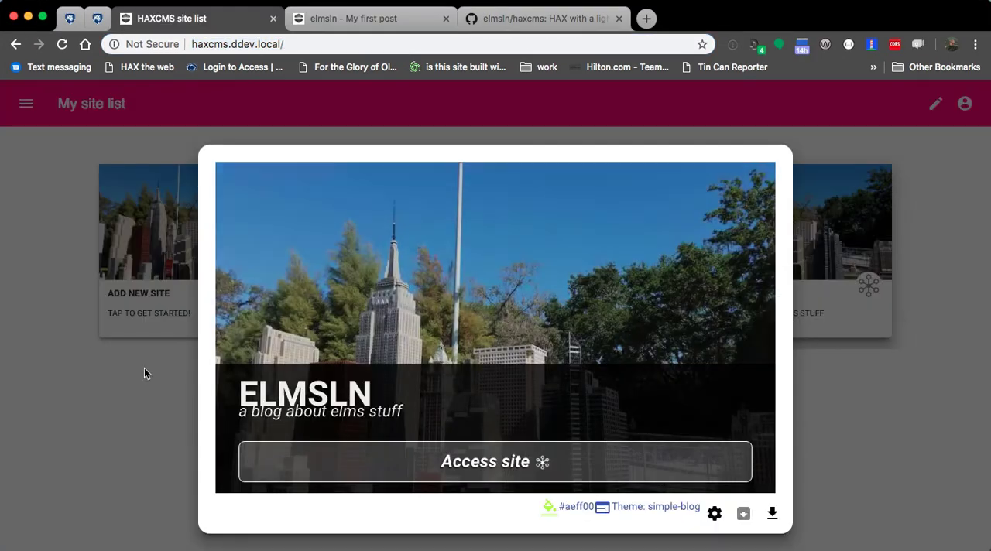
{"action": "left_click", "coordinate": [112, 368]}
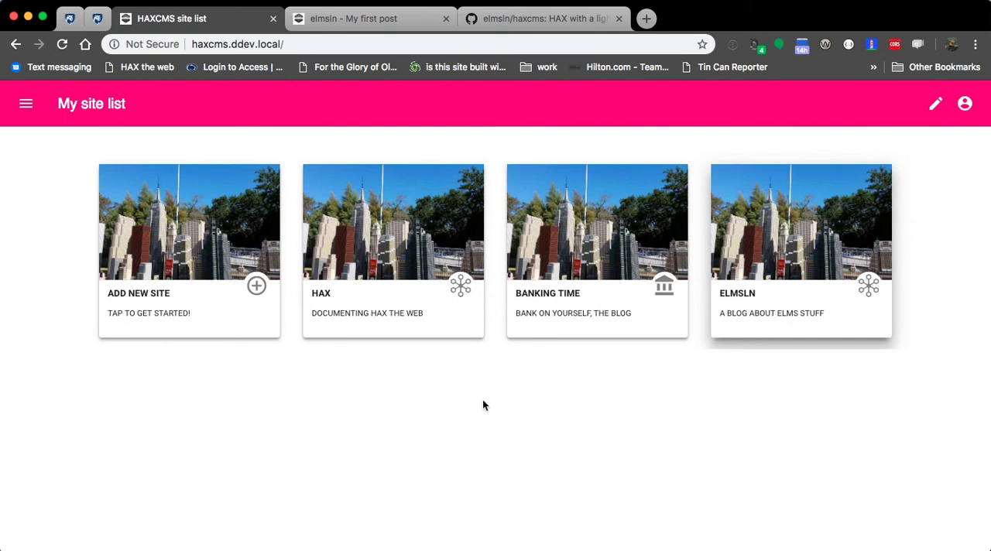
{"action": "left_click", "coordinate": [528, 20]}
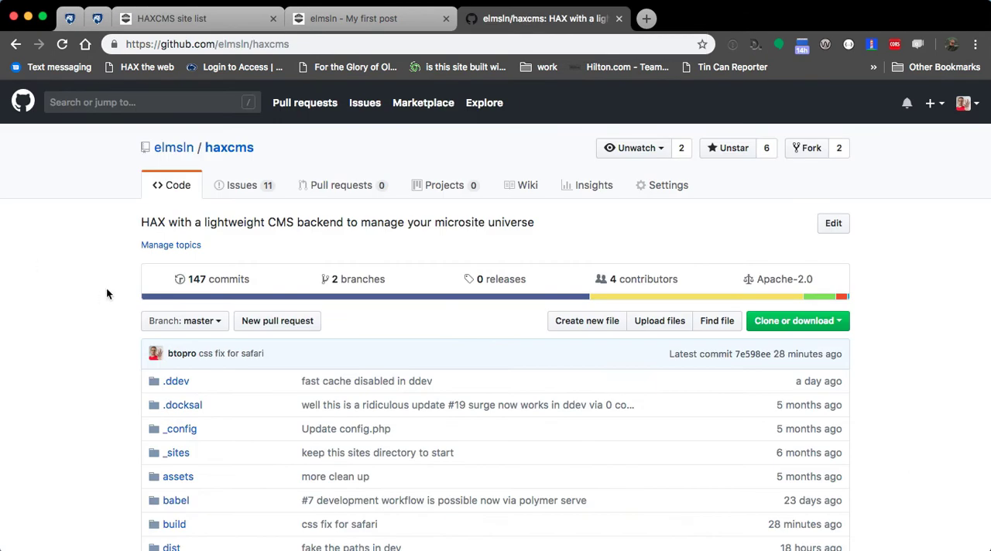